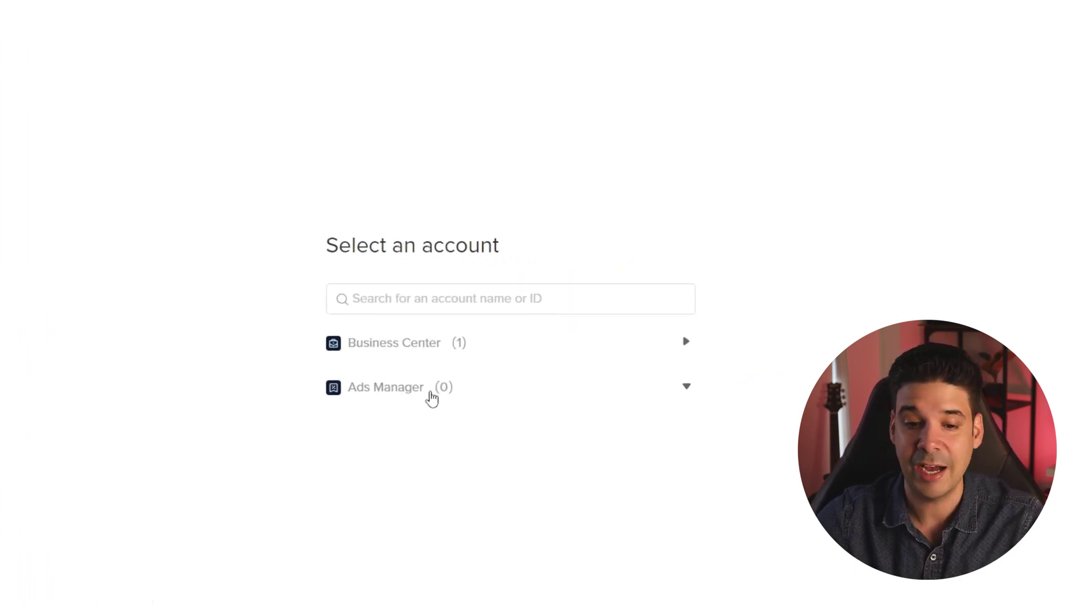
# Open the dtfllama Business Center and review its advertiser accounts, pixels and TikTok accounts pages
pyautogui.click(411, 353)
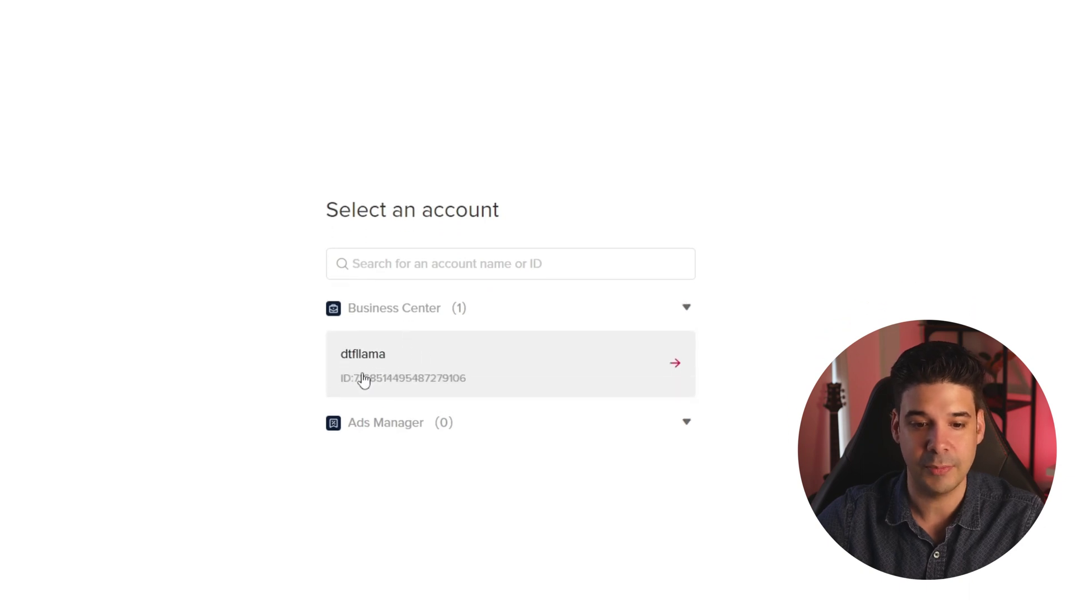
pyautogui.click(387, 365)
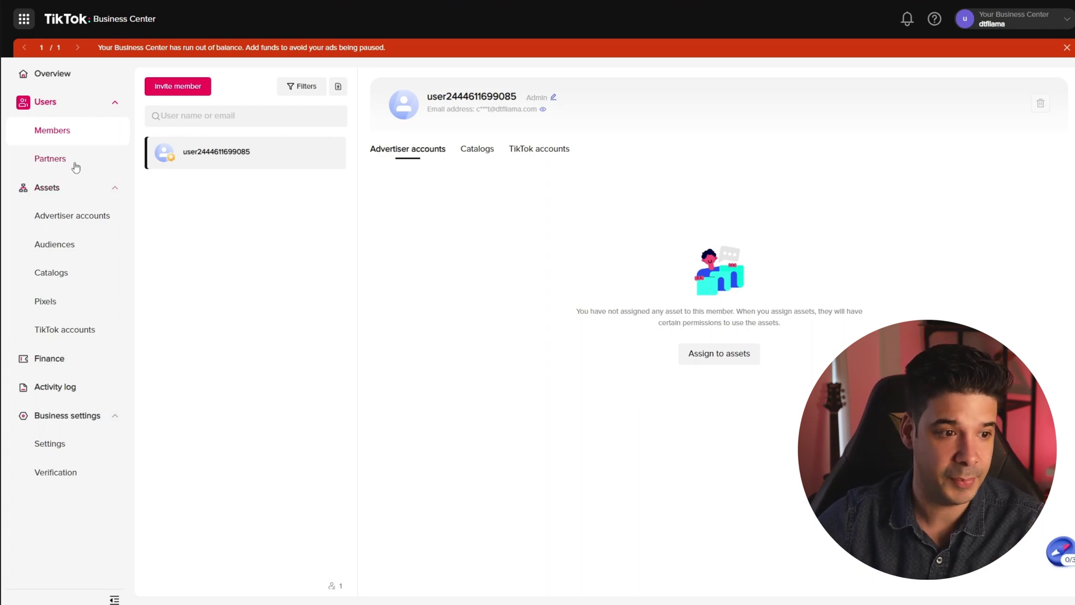
pyautogui.click(74, 222)
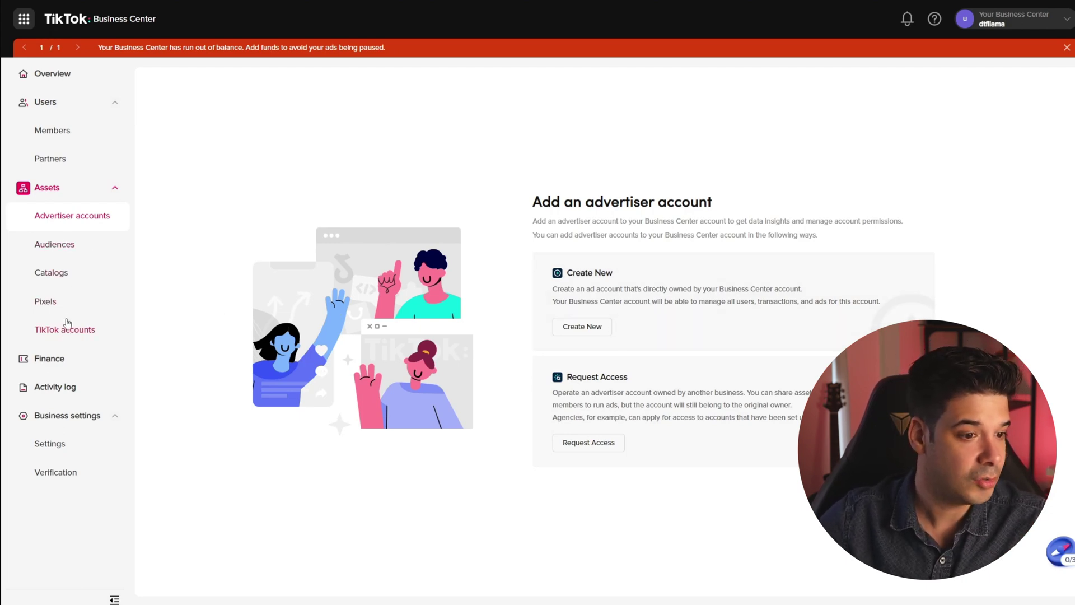
pyautogui.click(46, 306)
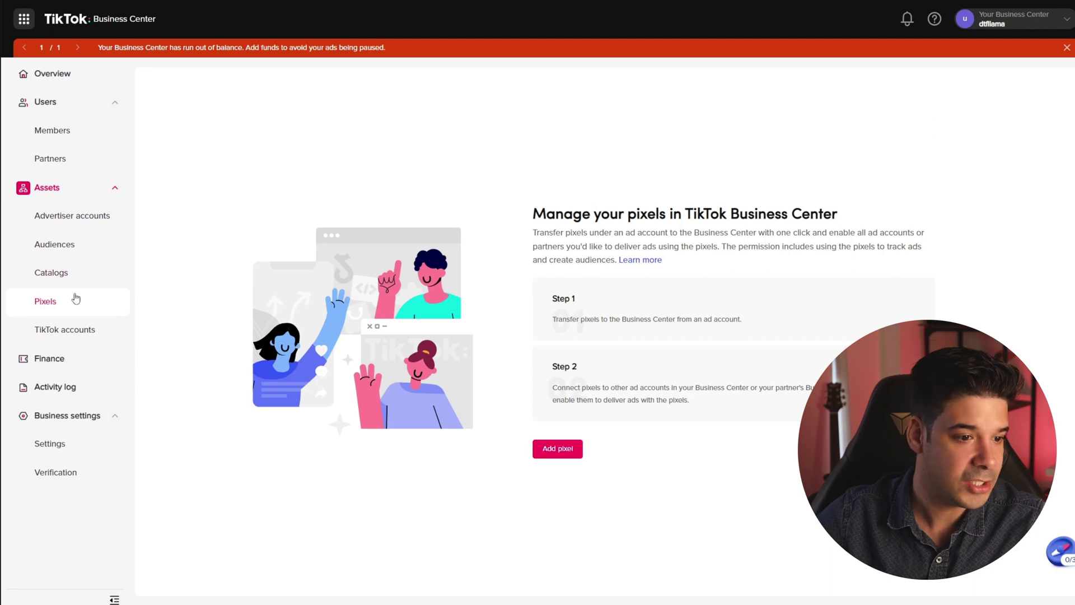
pyautogui.click(51, 336)
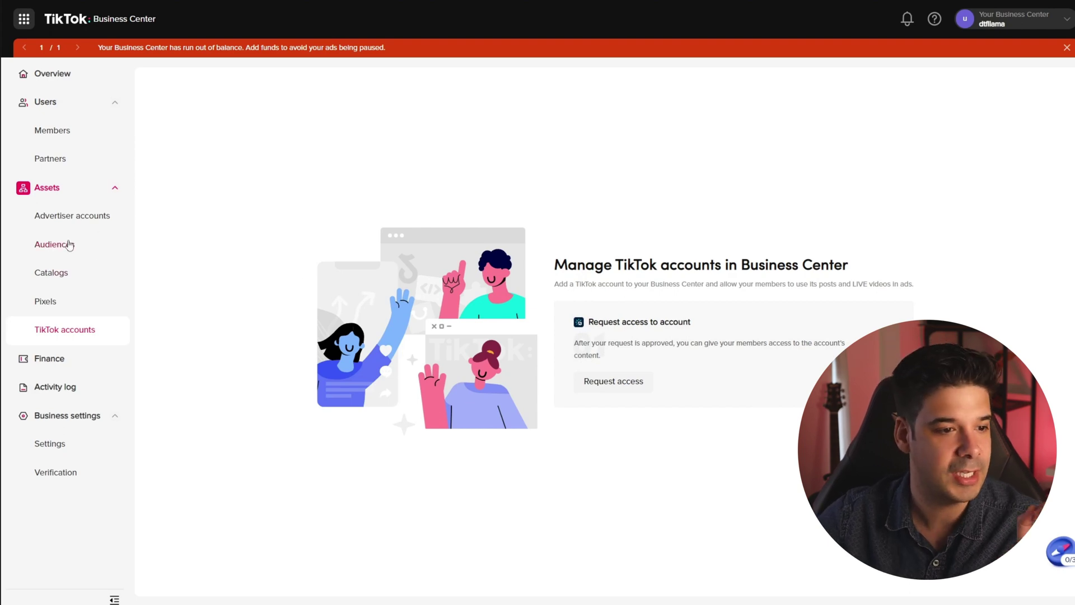
# Create an advertiser account named DTFllama with the (UTC-05:00) New York Time zone
pyautogui.click(73, 222)
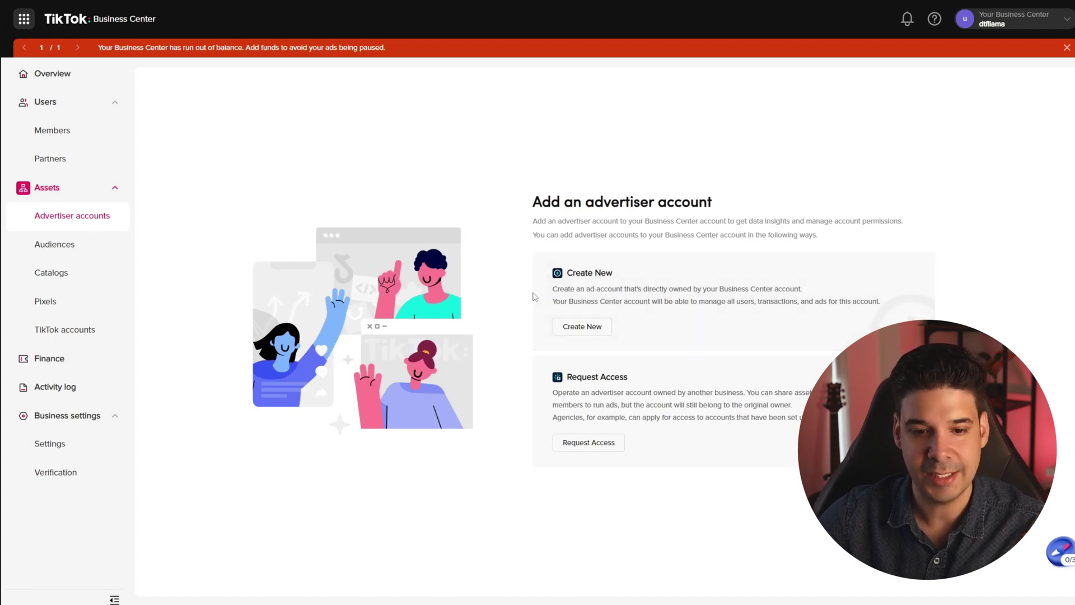
pyautogui.click(596, 327)
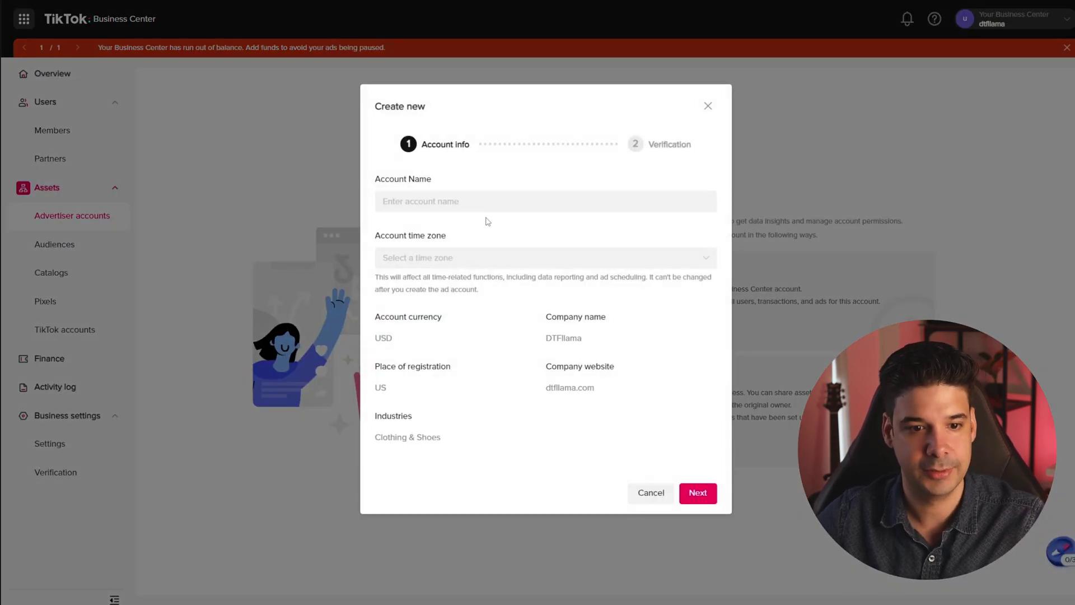
pyautogui.click(525, 277)
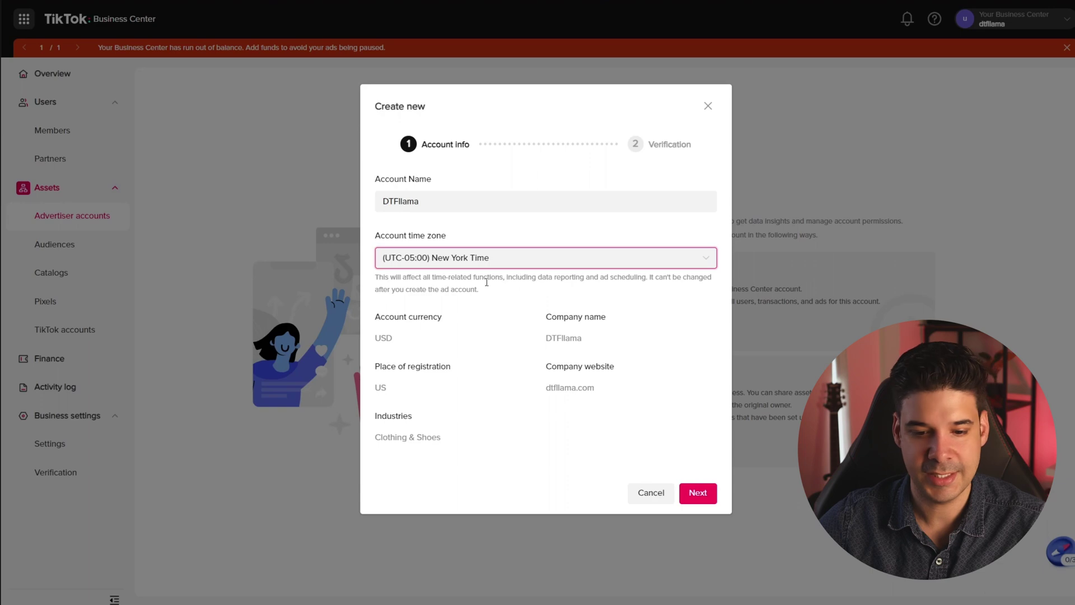
pyautogui.click(498, 310)
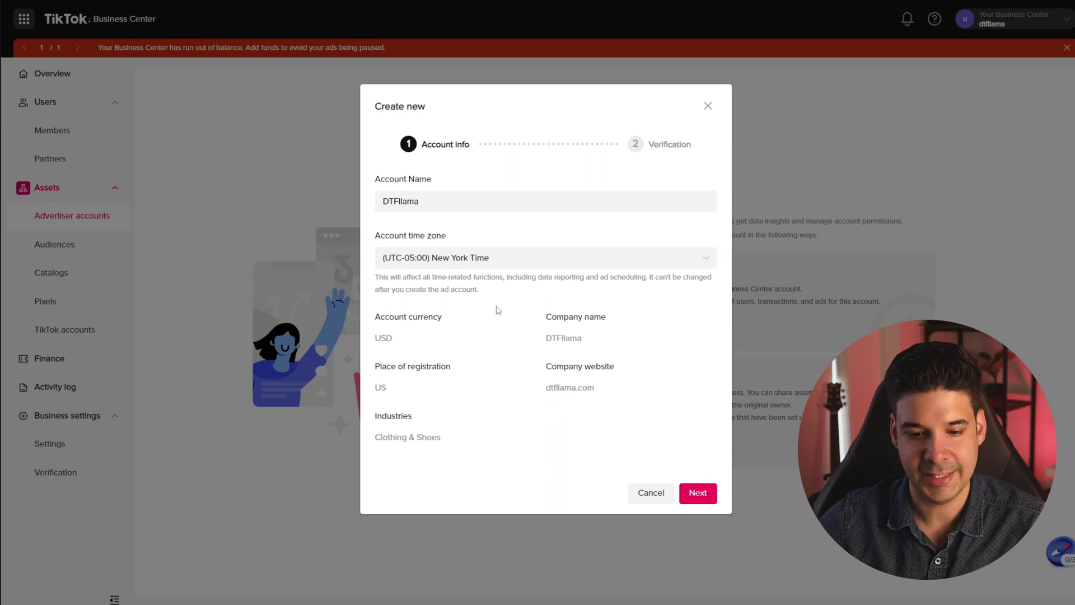
pyautogui.click(695, 492)
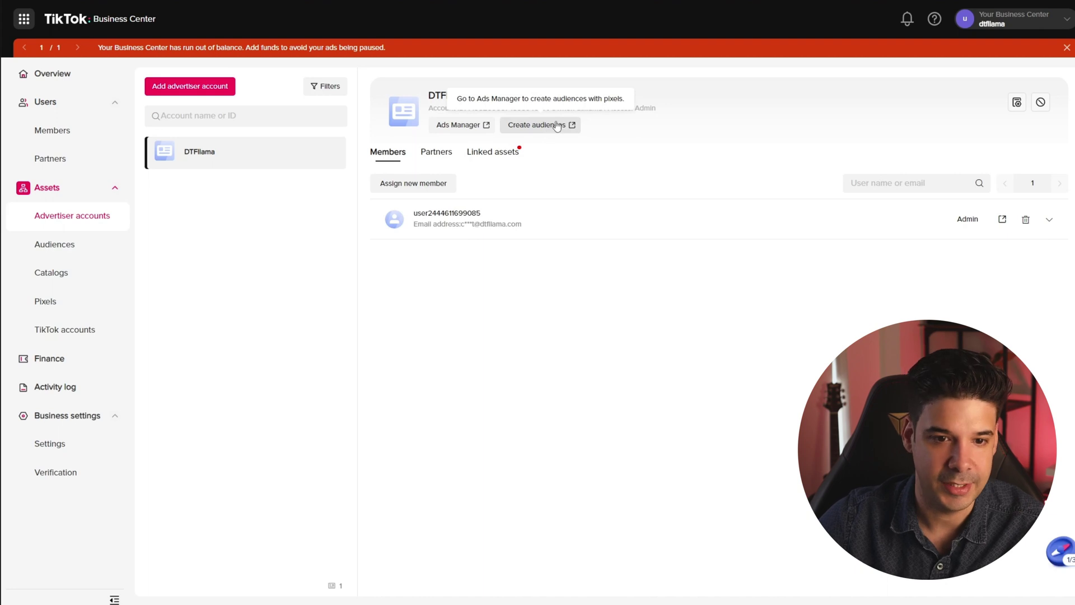
# Review the DTFllama advertiser account's partners, linked assets and members, dismissing the tip about linked pixels
pyautogui.click(447, 156)
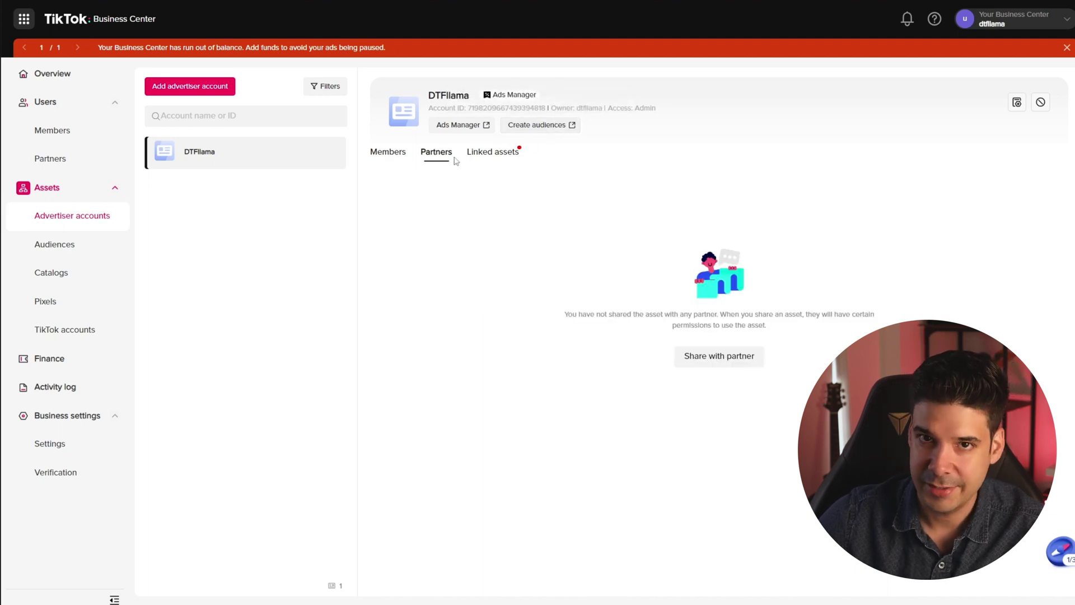
pyautogui.click(481, 161)
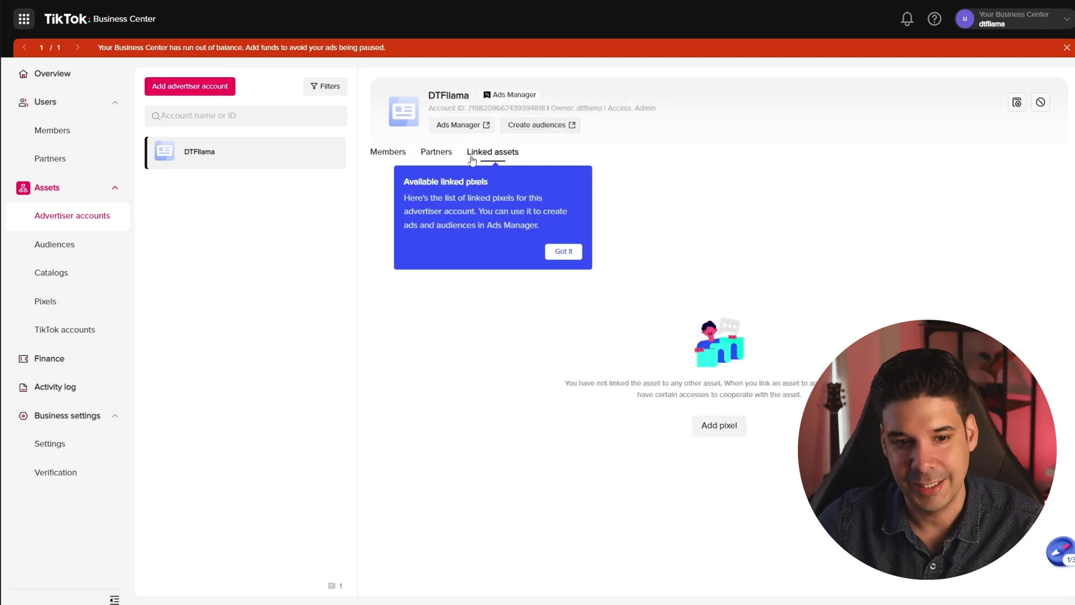
pyautogui.click(389, 152)
pyautogui.click(563, 252)
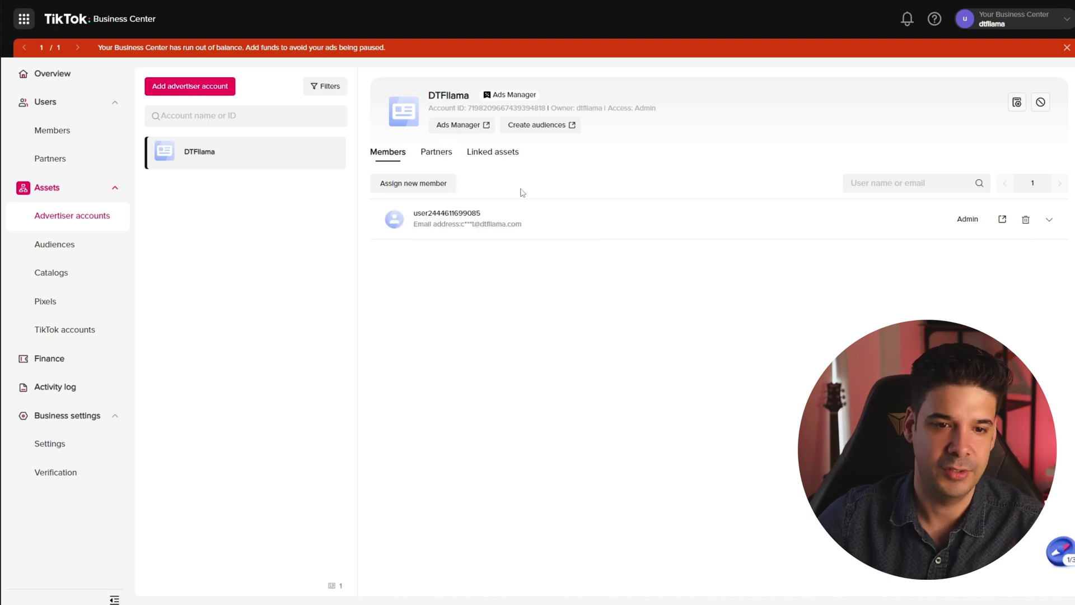
# Open the DTFllama account in TikTok Ads Manager and review the statistics on its dashboard
pyautogui.click(467, 125)
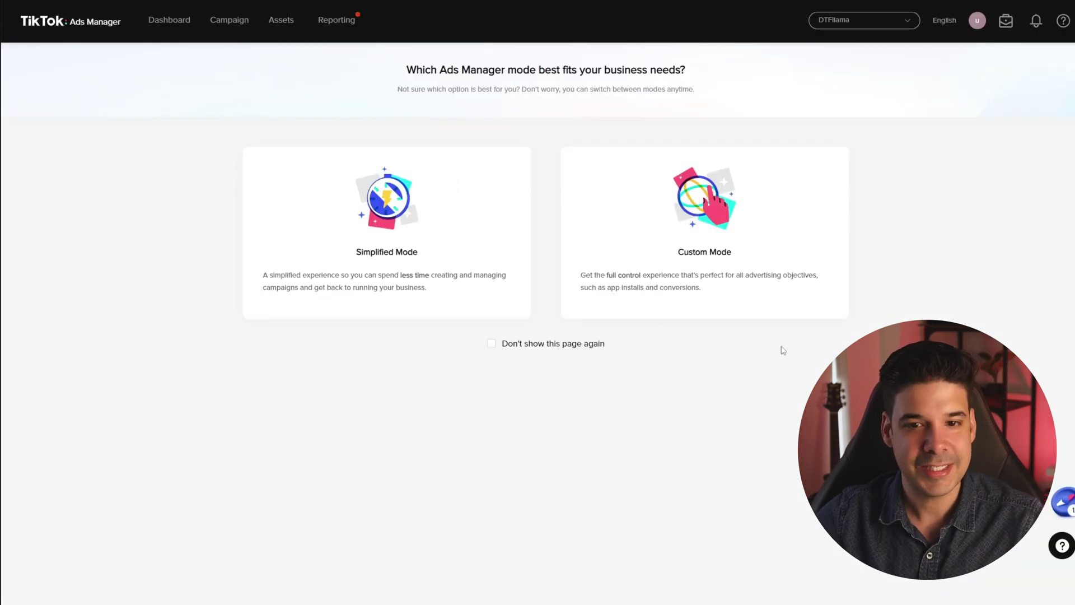
pyautogui.click(170, 20)
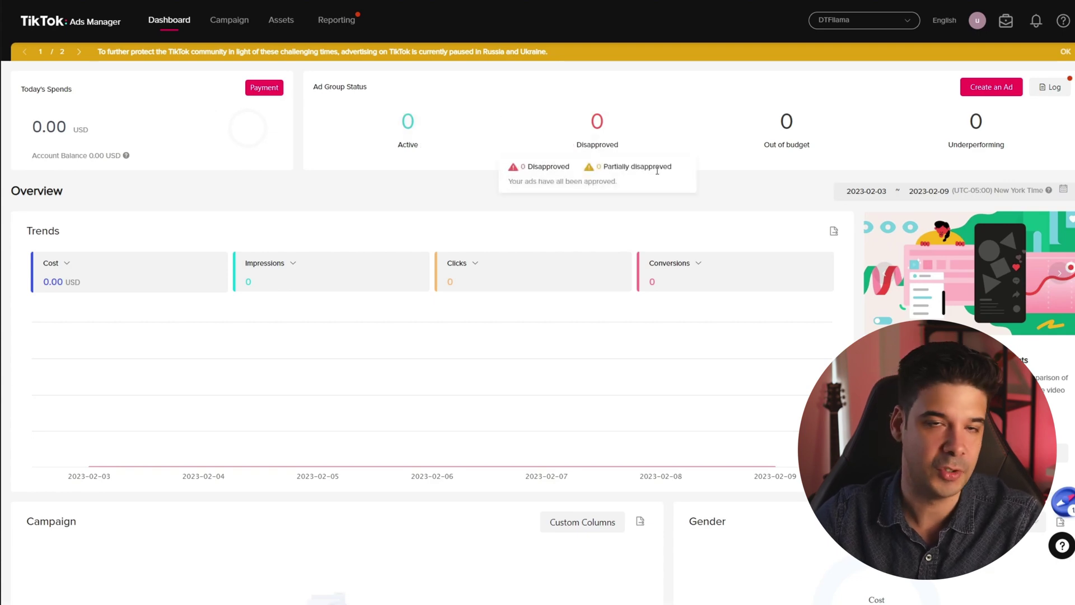
pyautogui.scroll(-1, 159, 352)
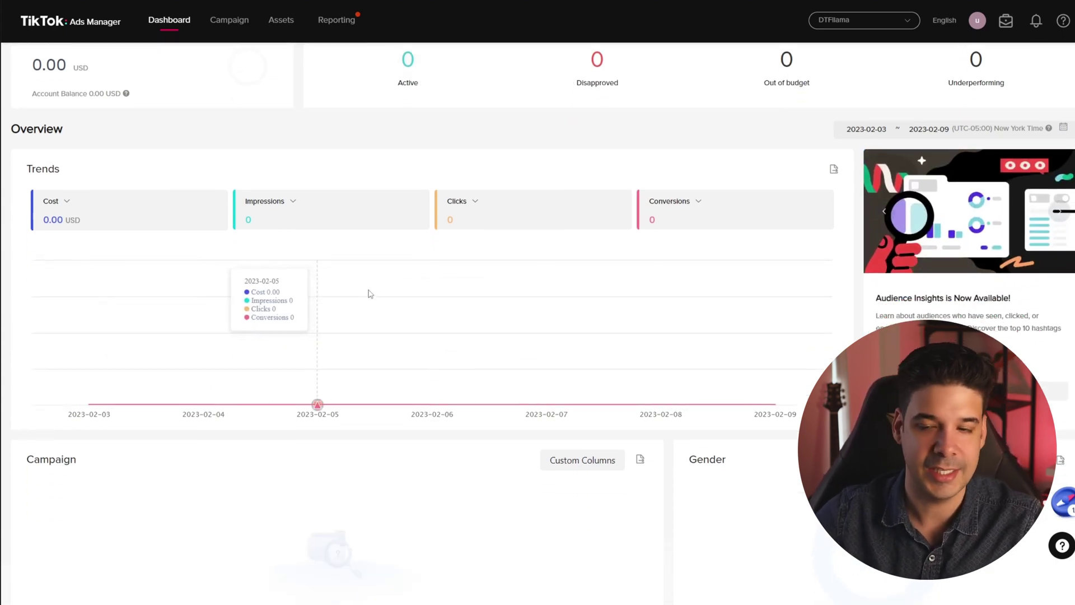
pyautogui.scroll(-9, 369, 321)
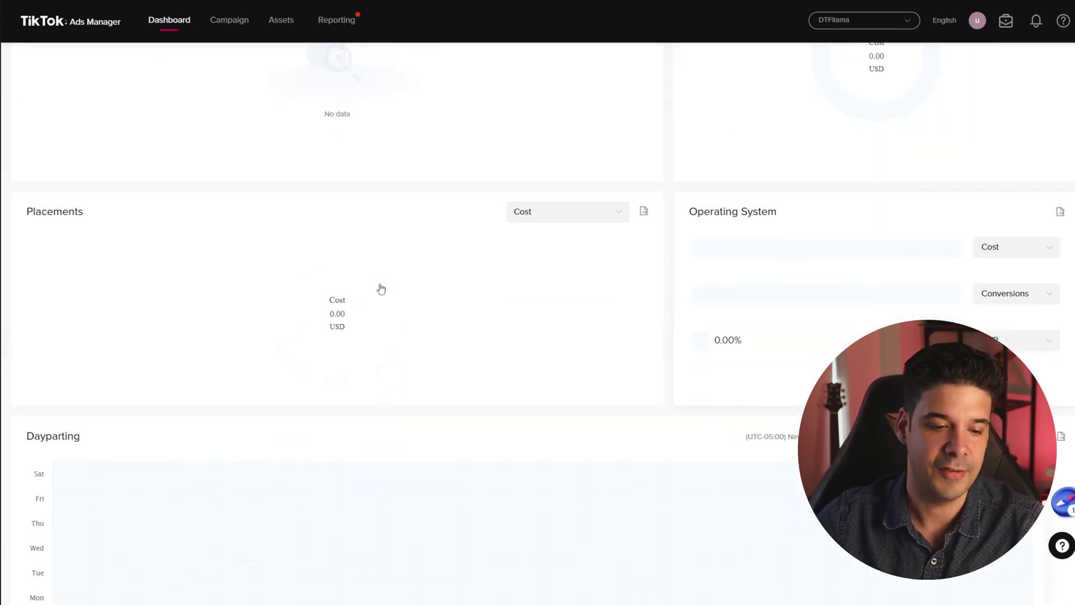
pyautogui.scroll(10, 395, 271)
# Look at the account's campaign overview and its list of ads
pyautogui.click(226, 25)
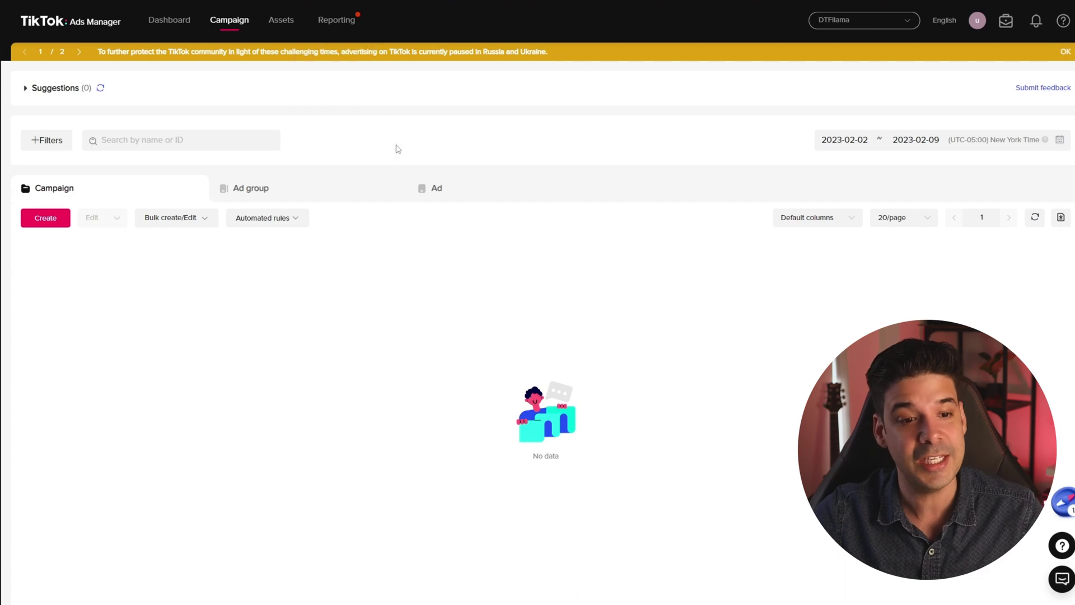
pyautogui.click(439, 190)
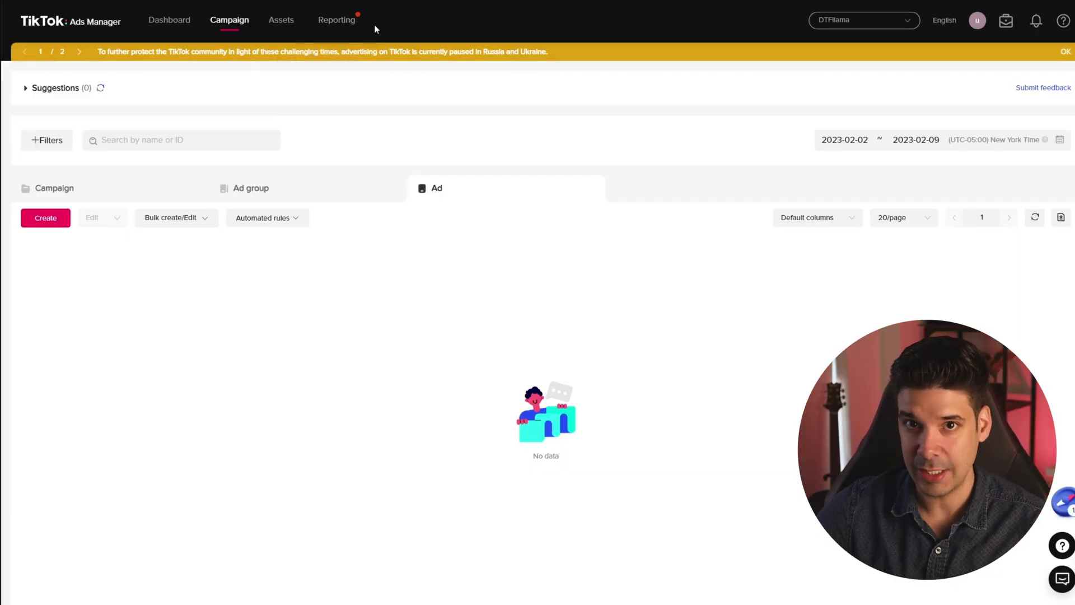
pyautogui.moveTo(358, 21)
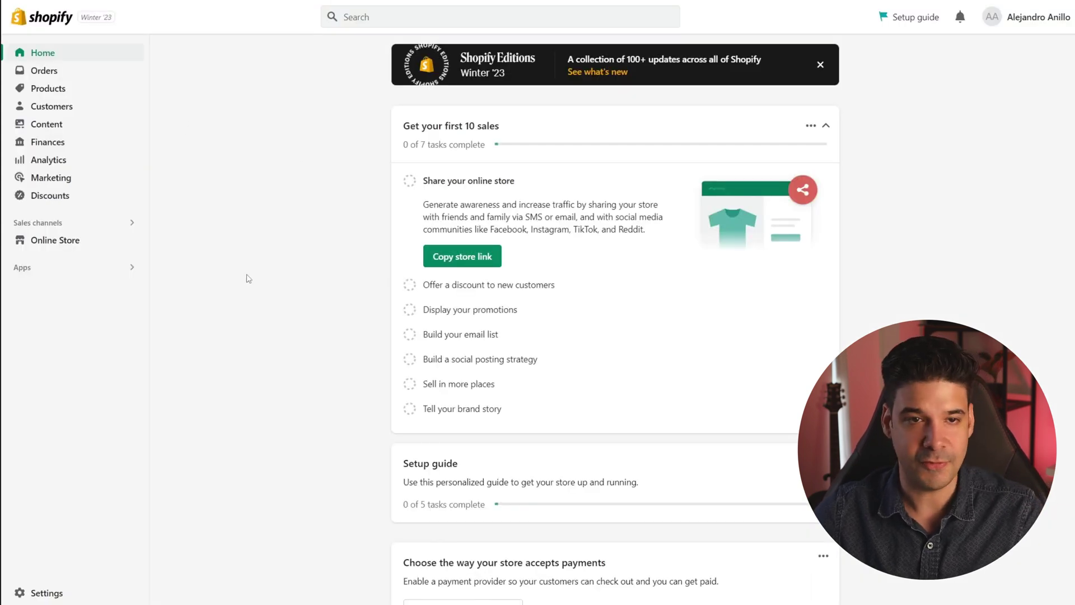
# Switch to the Shopify admin, search the app store for "tiktok", and add the free TikTok app as a sales channel
pyautogui.click(67, 270)
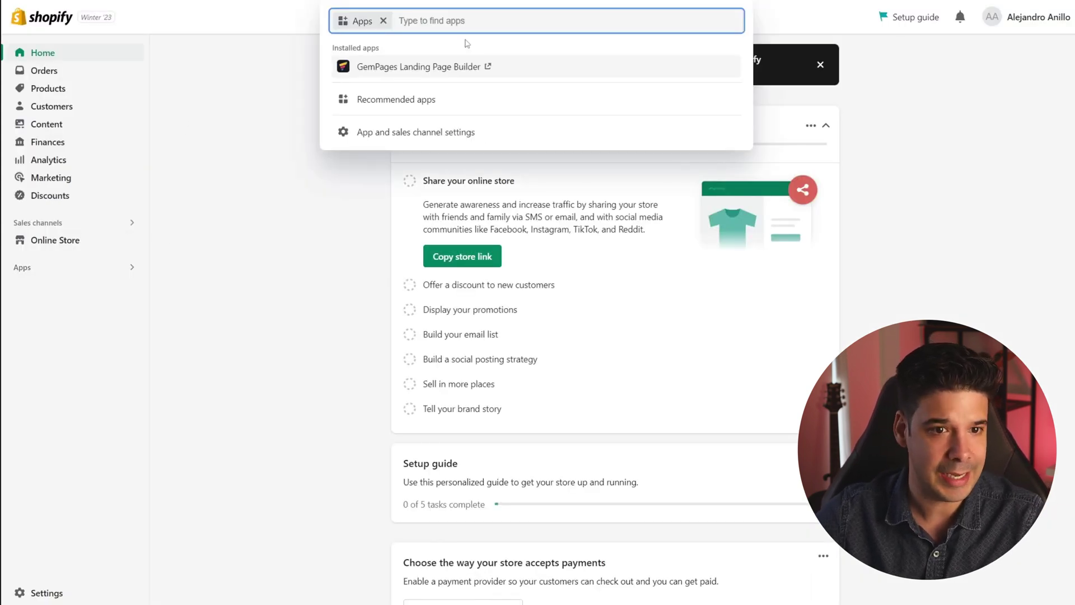
pyautogui.write('tiktok')
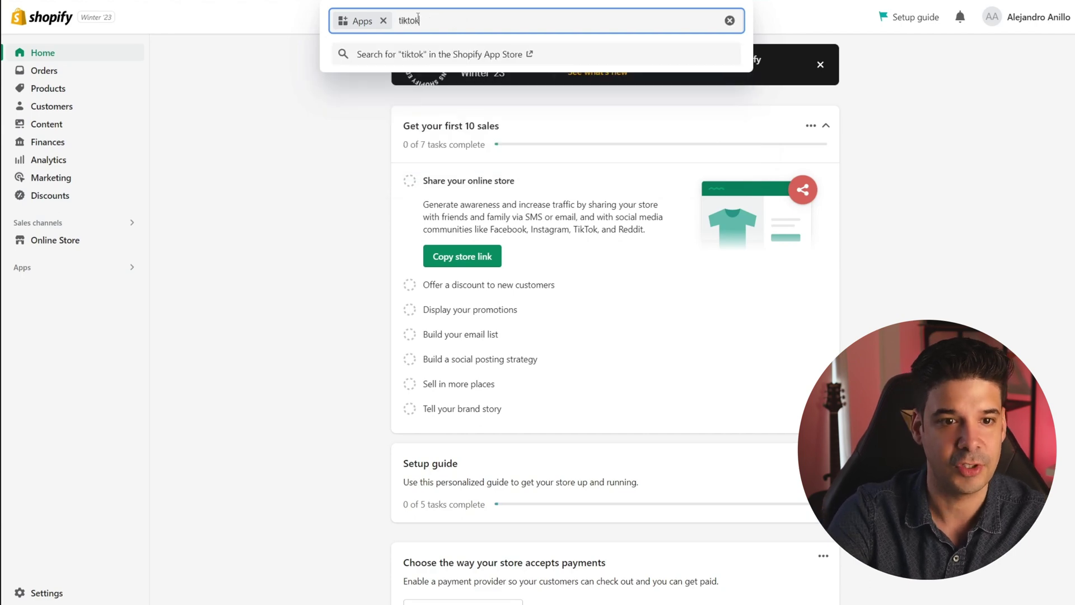
pyautogui.press('Return')
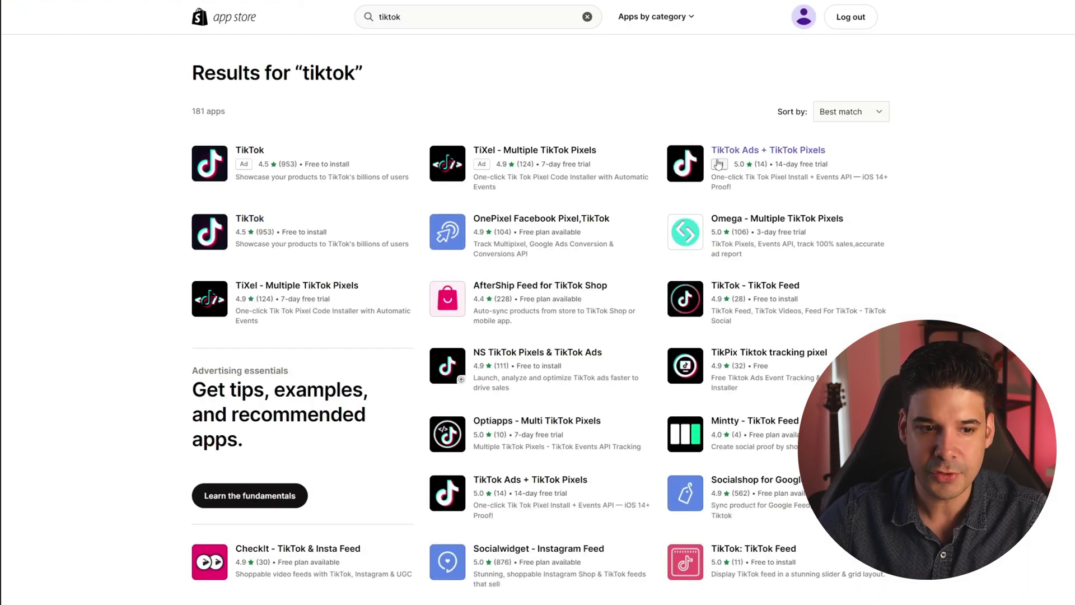
pyautogui.click(251, 223)
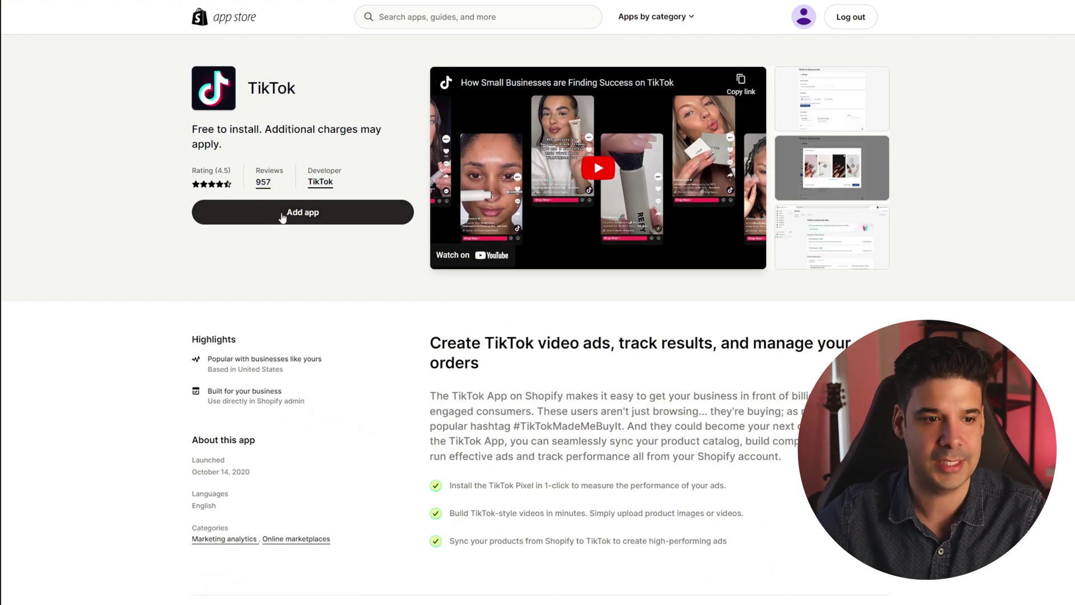
pyautogui.click(304, 215)
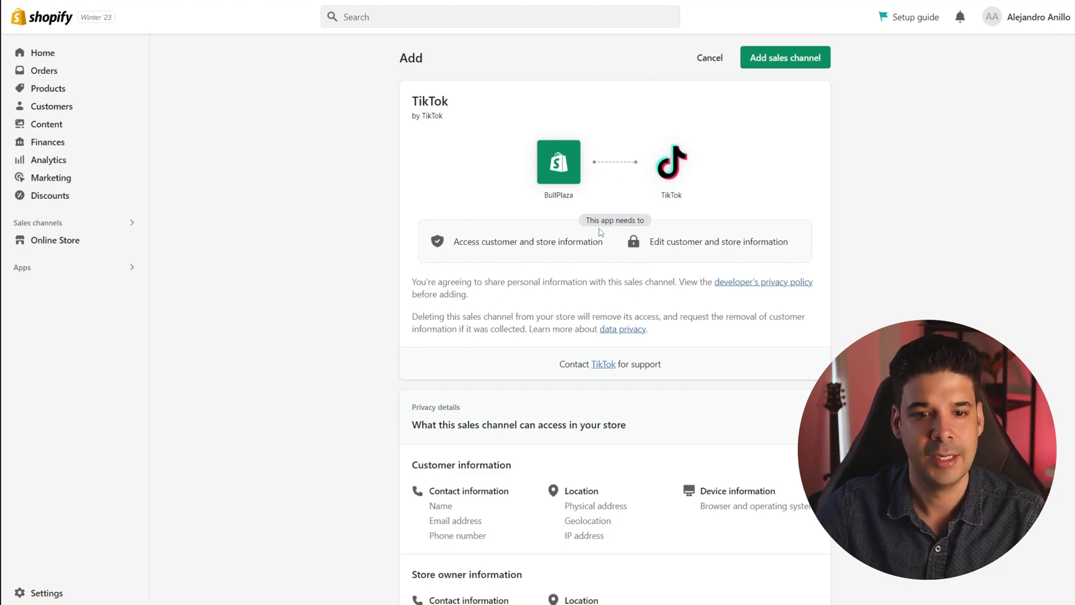
pyautogui.click(784, 62)
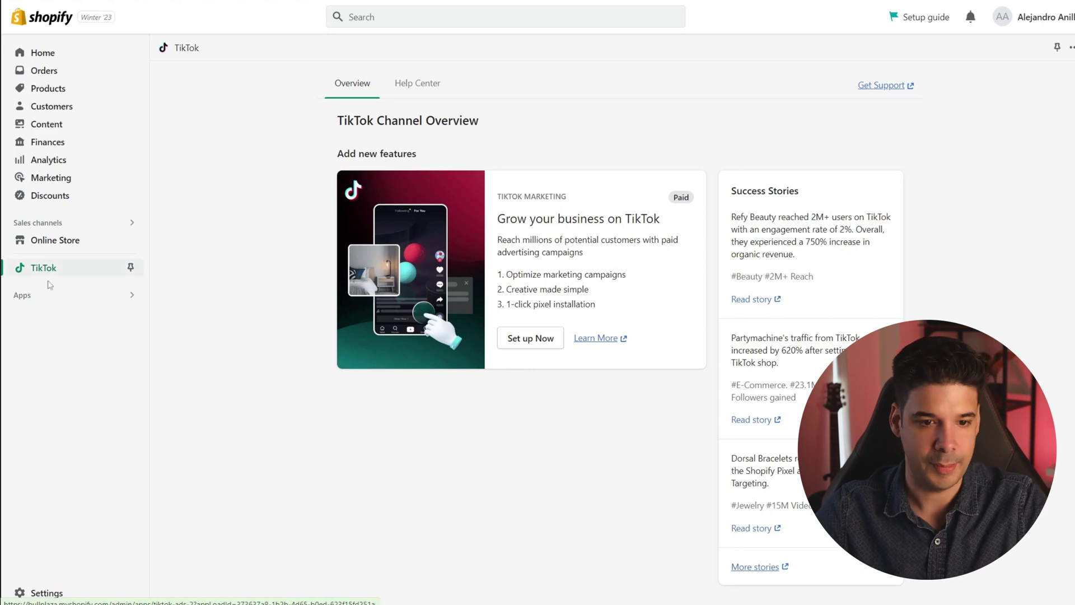
# Start the TikTok marketing setup and connect the TikTok For Business account and the DTFllama Ads Manager account
pyautogui.click(537, 340)
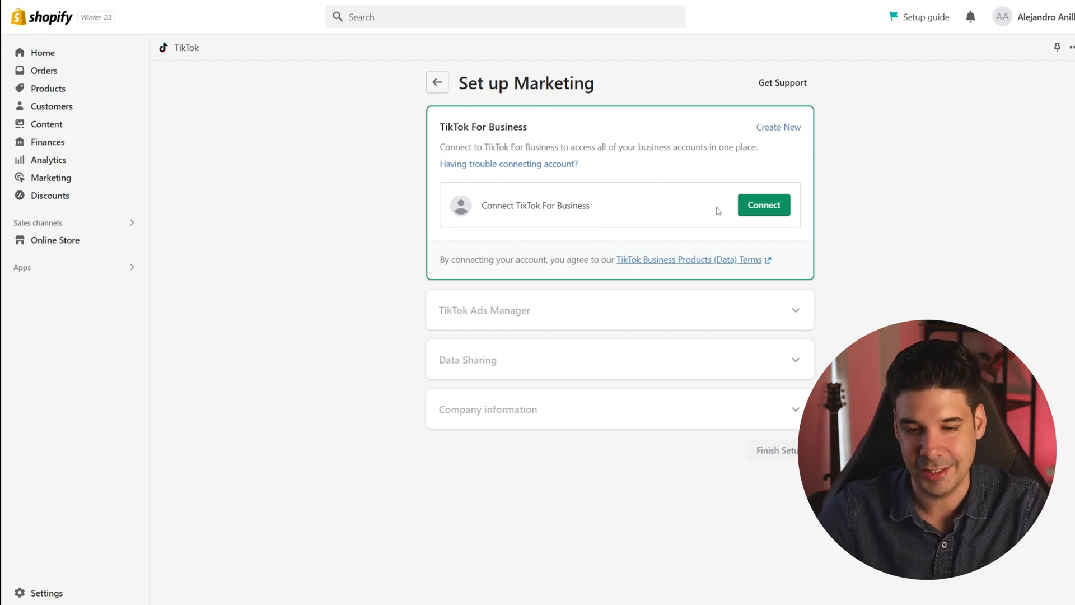
pyautogui.click(766, 208)
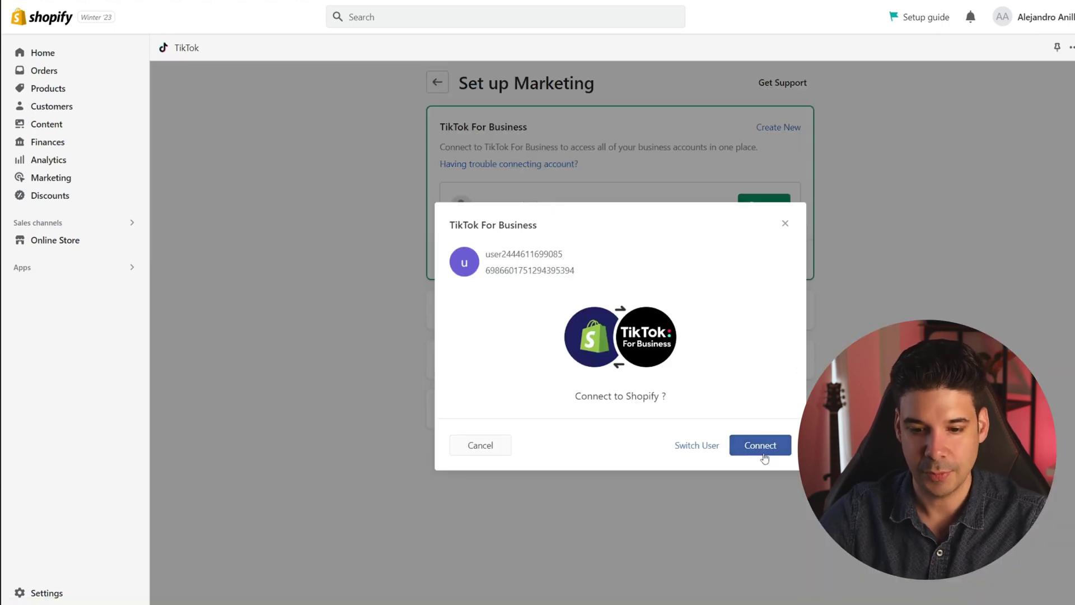
pyautogui.click(764, 447)
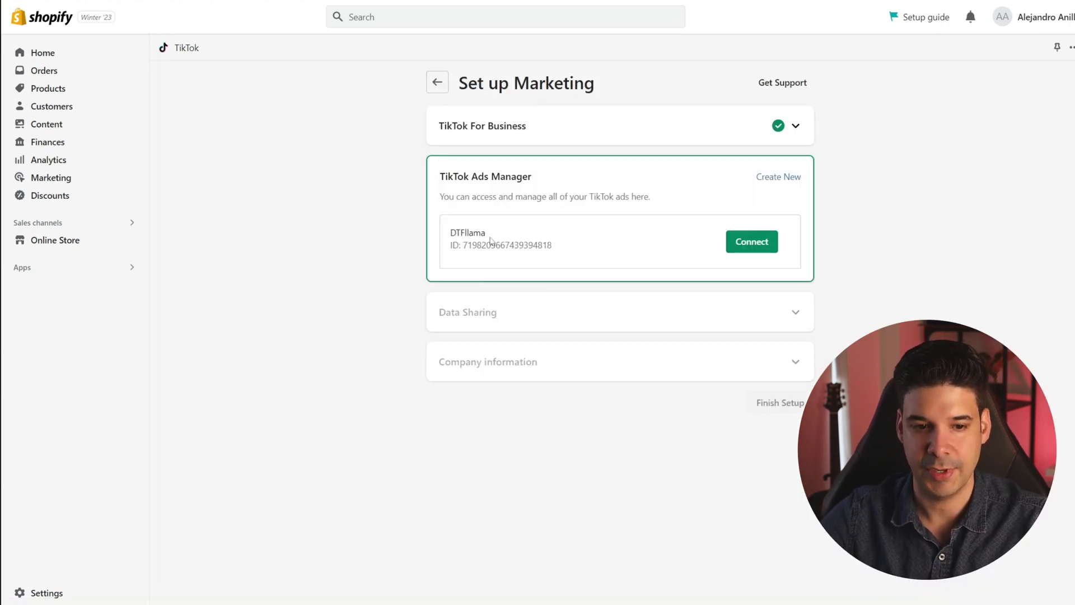
pyautogui.click(739, 244)
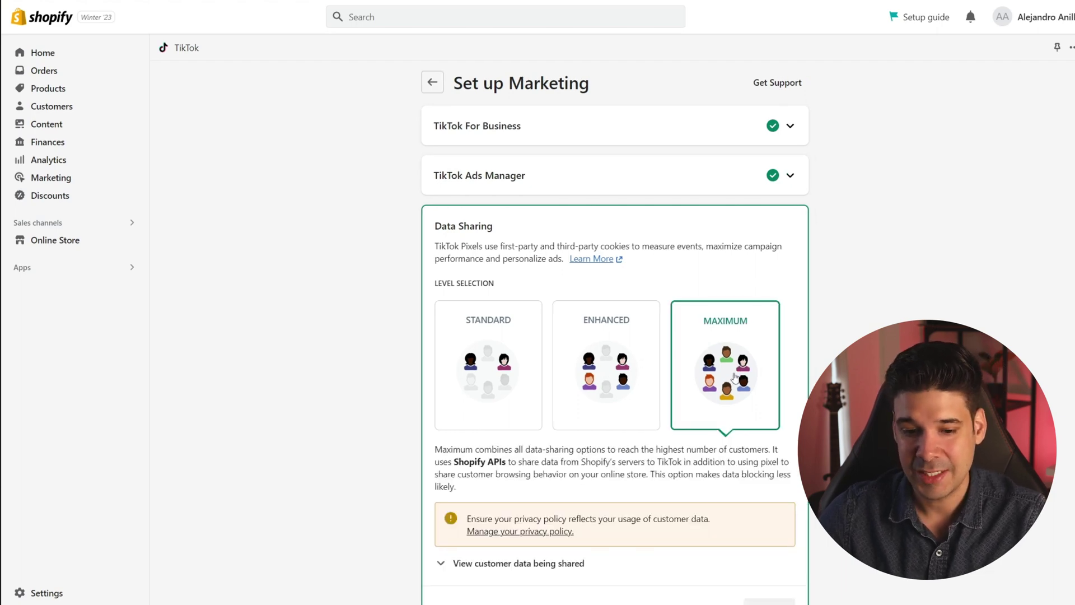
# Confirm the Maximum data sharing level with the connected TikTok pixel and finish the marketing setup
pyautogui.scroll(-2, 655, 465)
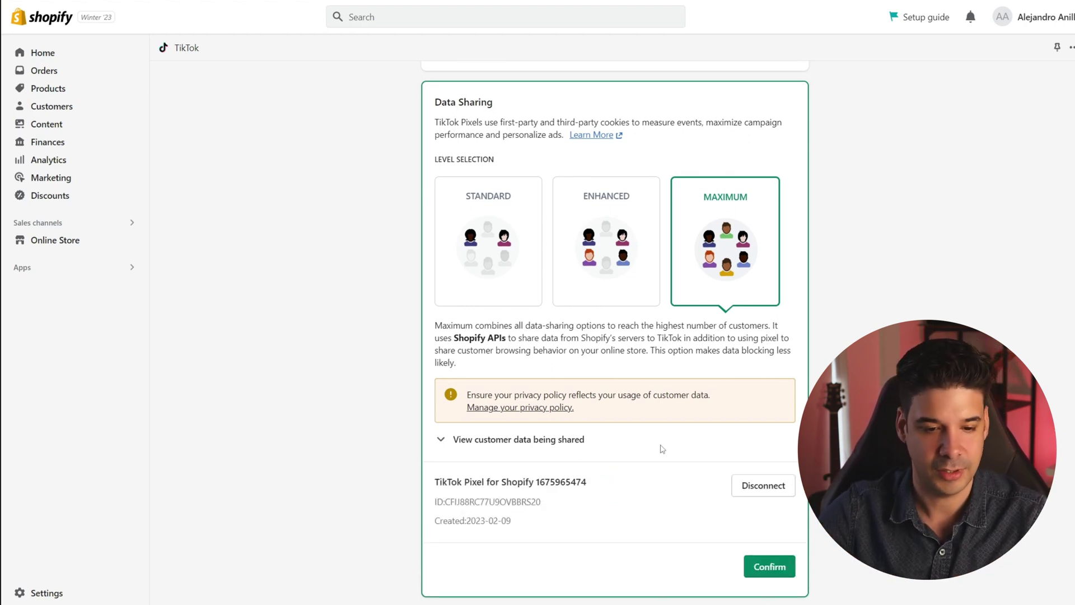
pyautogui.scroll(-1, 672, 445)
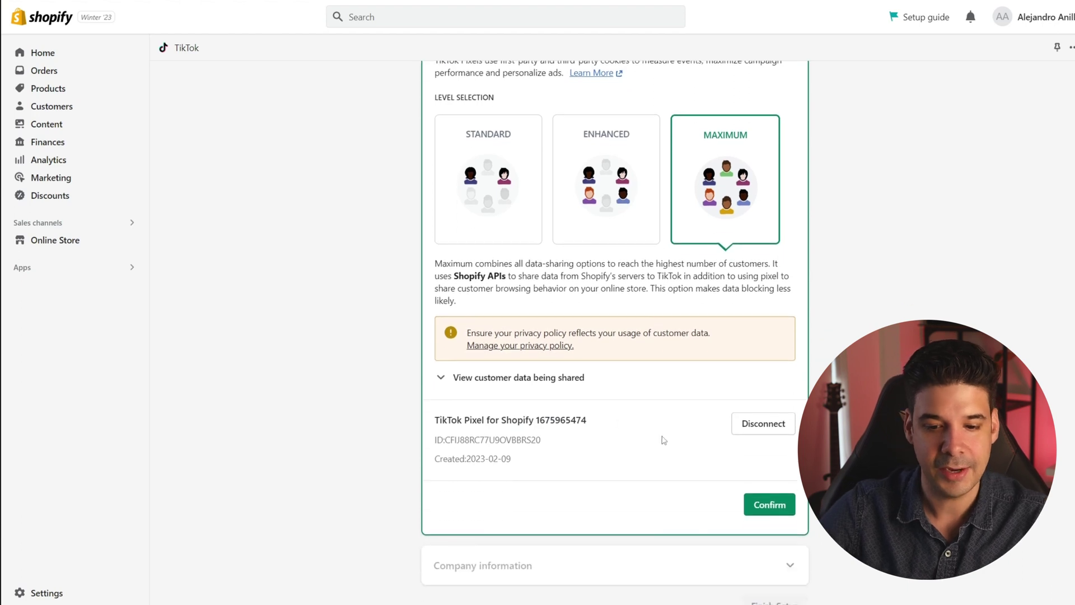
pyautogui.scroll(-1, 605, 415)
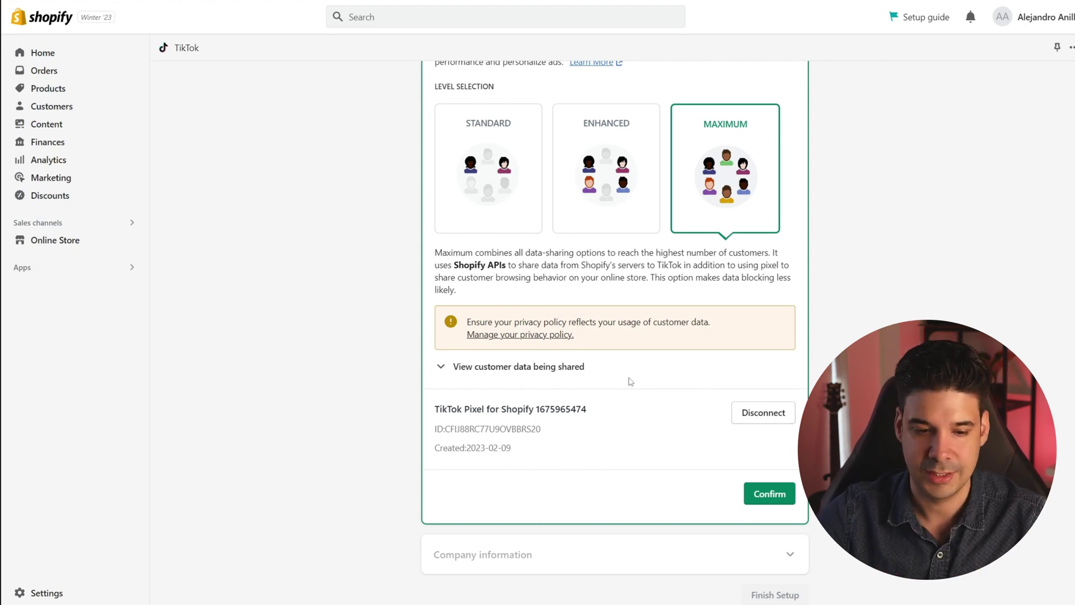
pyautogui.click(770, 496)
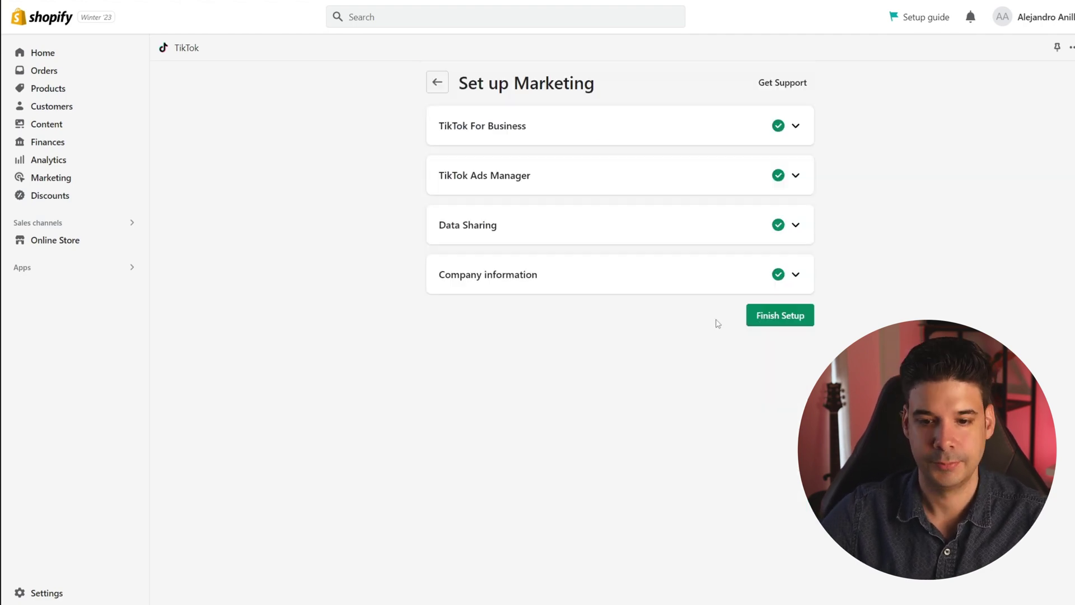
pyautogui.click(778, 316)
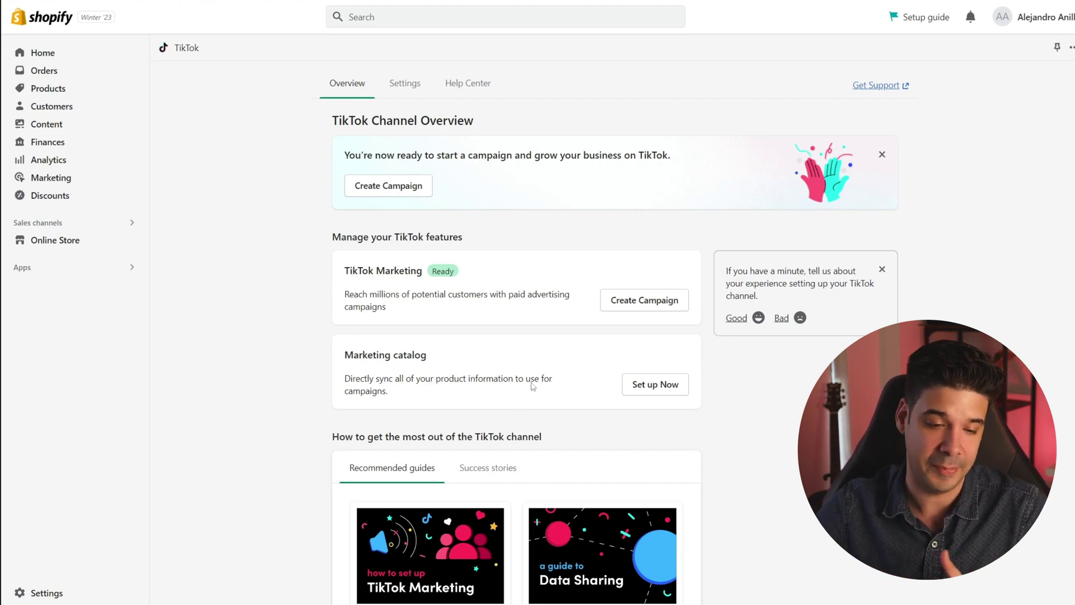
# Start a TikTok Marketing campaign from the channel overview and use Shopify Conversions as its activity name
pyautogui.scroll(-1, 601, 397)
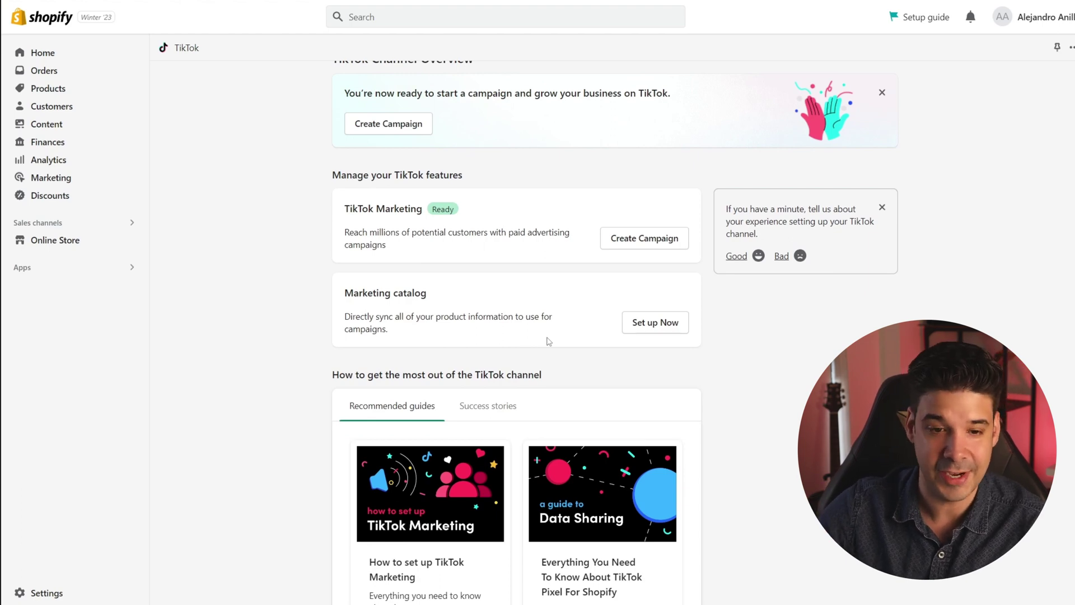
pyautogui.scroll(1, 538, 323)
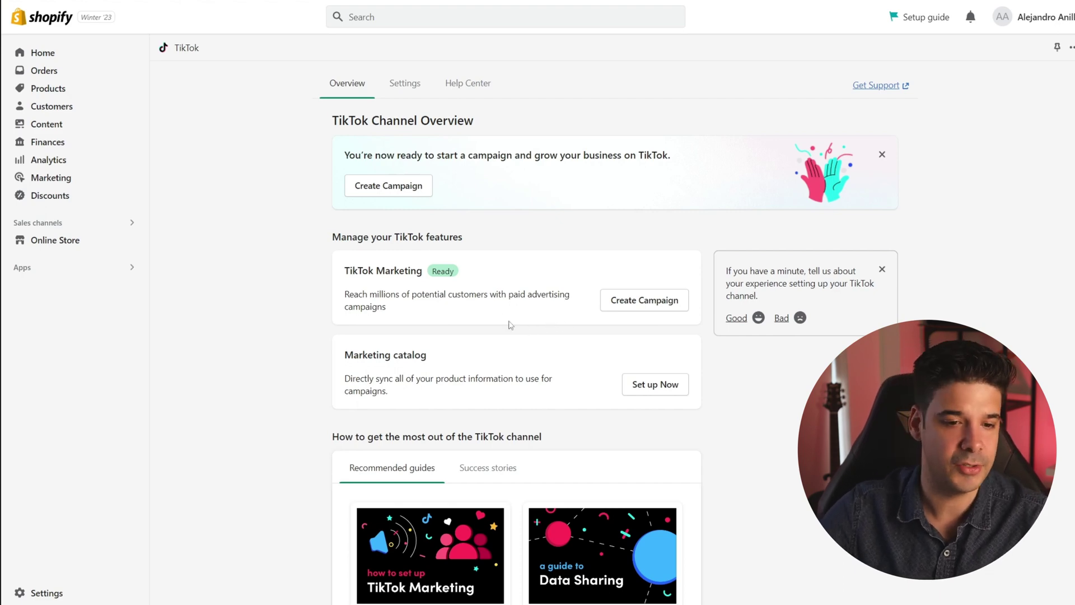
pyautogui.click(644, 300)
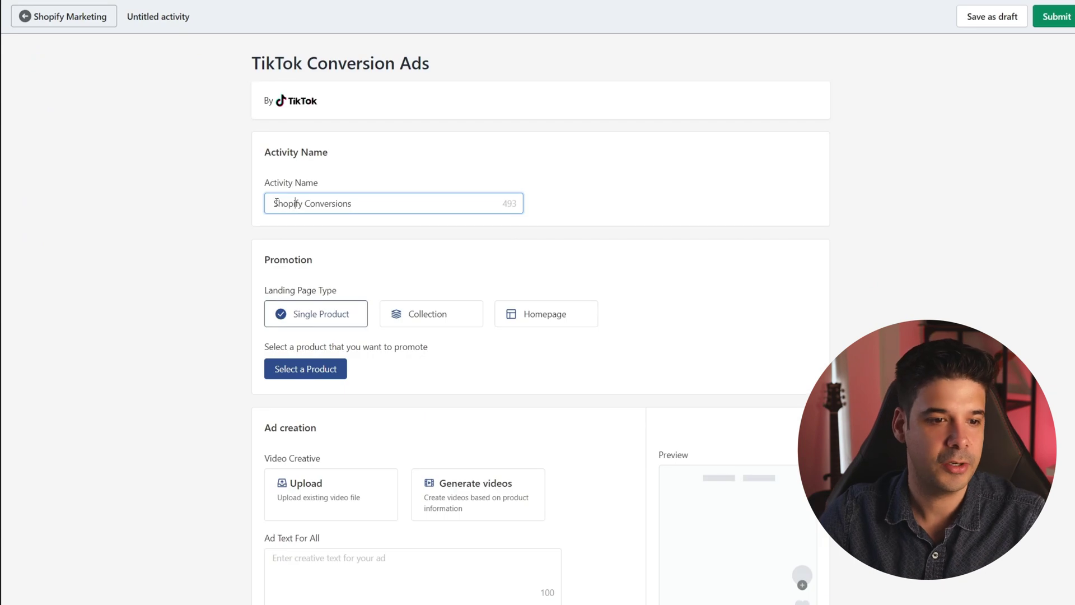
pyautogui.moveTo(276, 203); pyautogui.dragTo(344, 202)
pyautogui.click(374, 206)
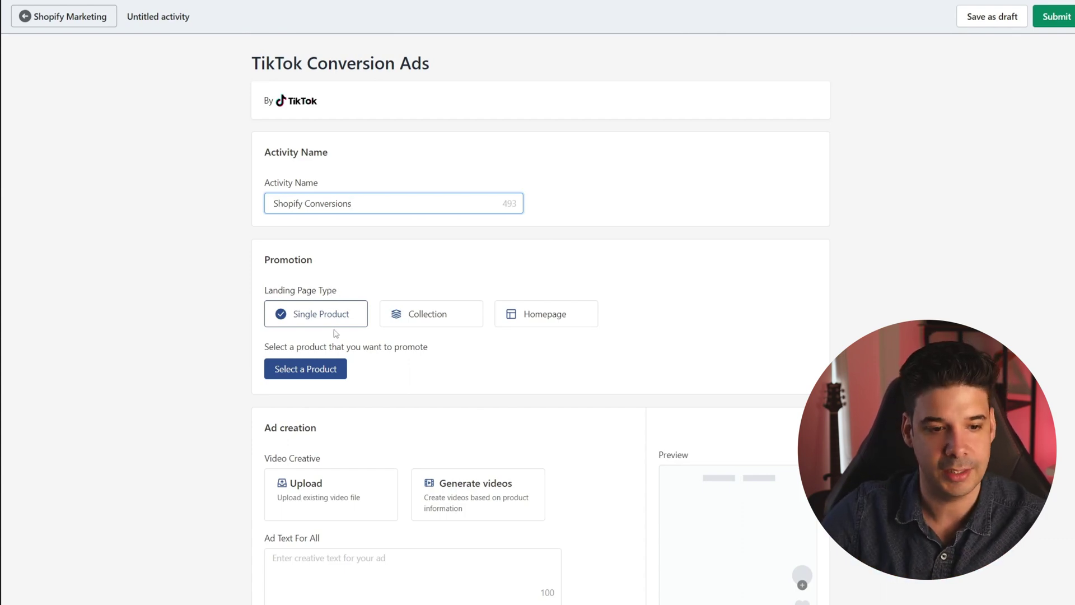
# Look through the product and collection choices and try the Collection and Homepage landing page types
pyautogui.click(324, 372)
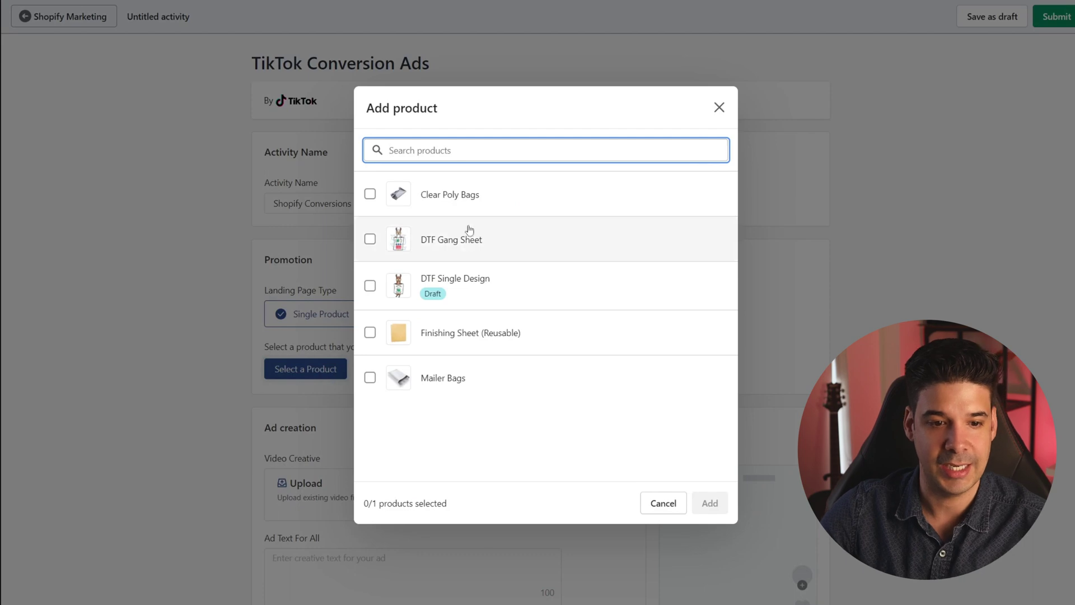
pyautogui.click(719, 108)
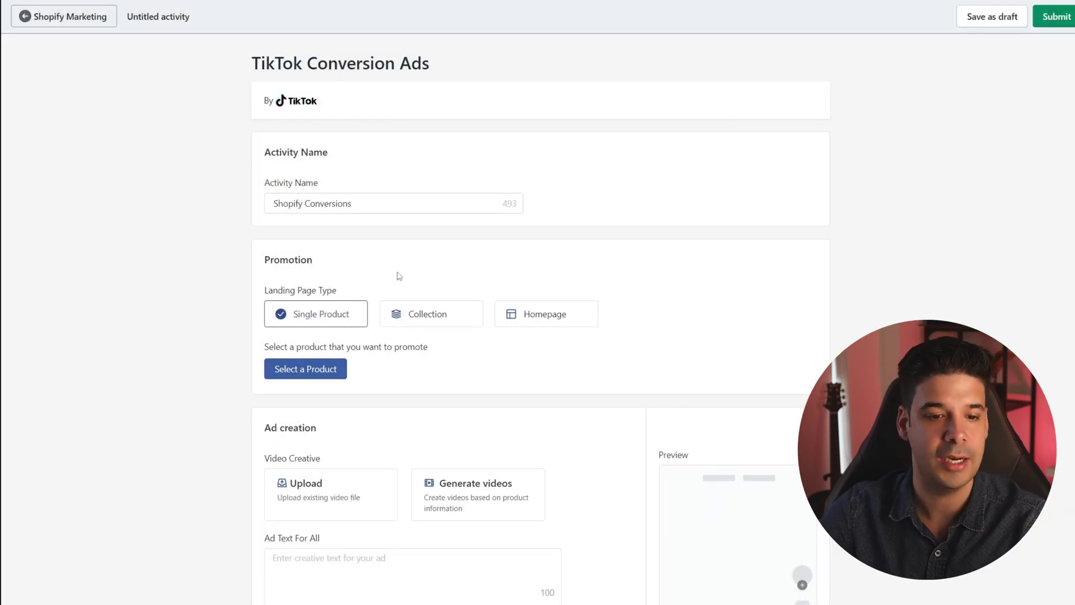
pyautogui.click(433, 312)
pyautogui.click(338, 370)
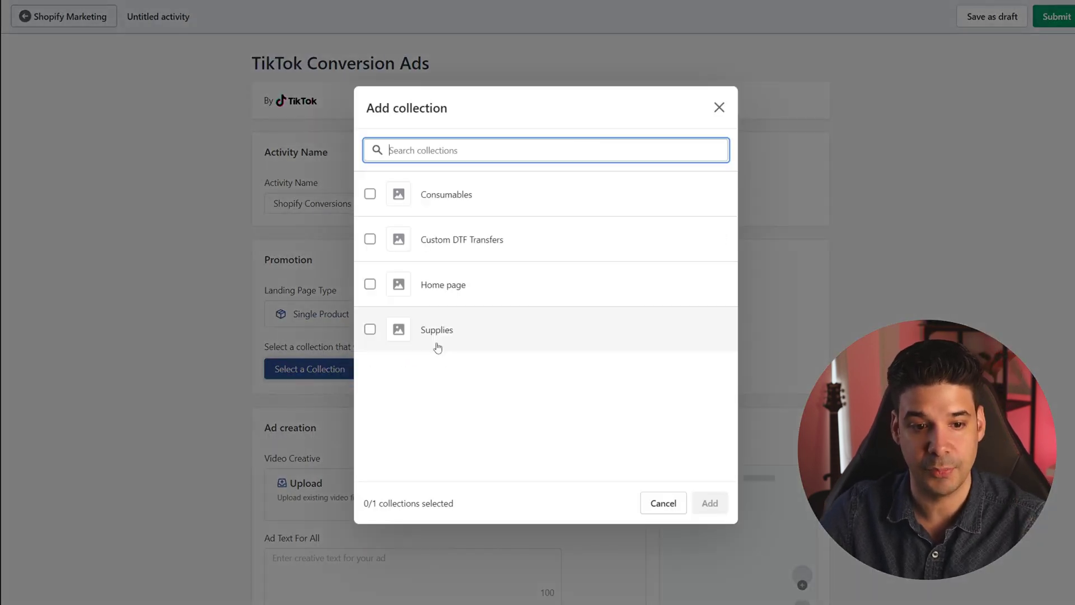
pyautogui.press('Escape')
pyautogui.click(541, 309)
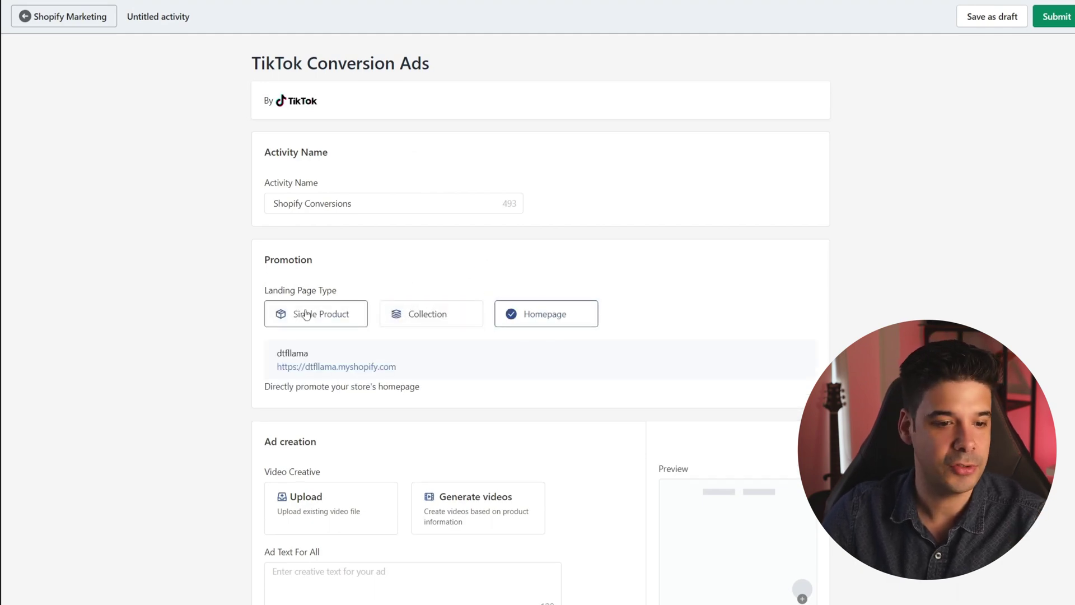
# Set the landing page type to Single Product and add DTF Gang Sheet as the product to promote
pyautogui.click(306, 315)
pyautogui.click(318, 367)
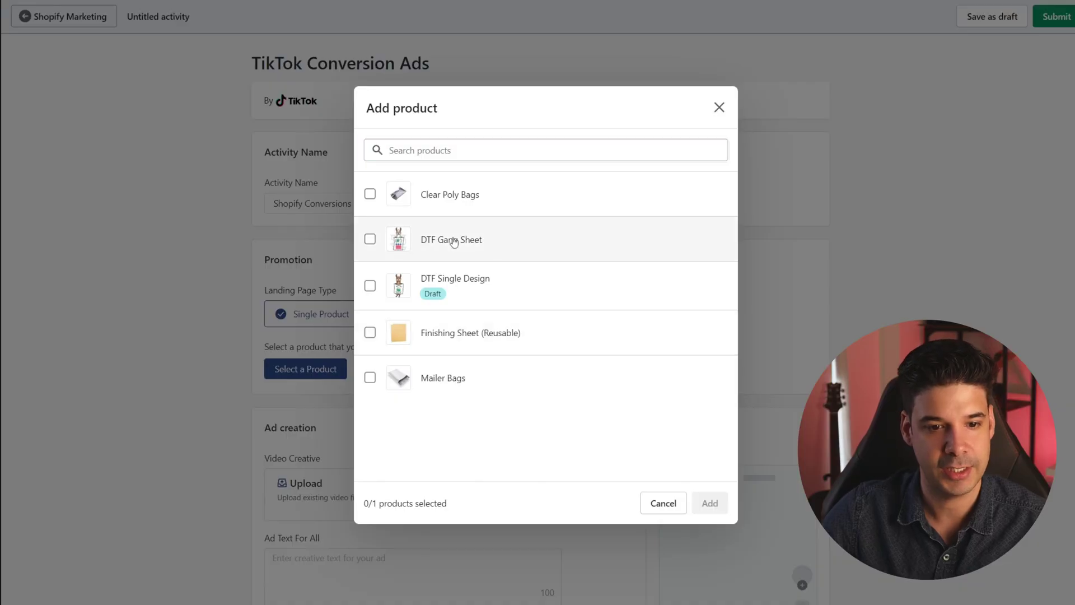
pyautogui.click(447, 240)
pyautogui.click(709, 503)
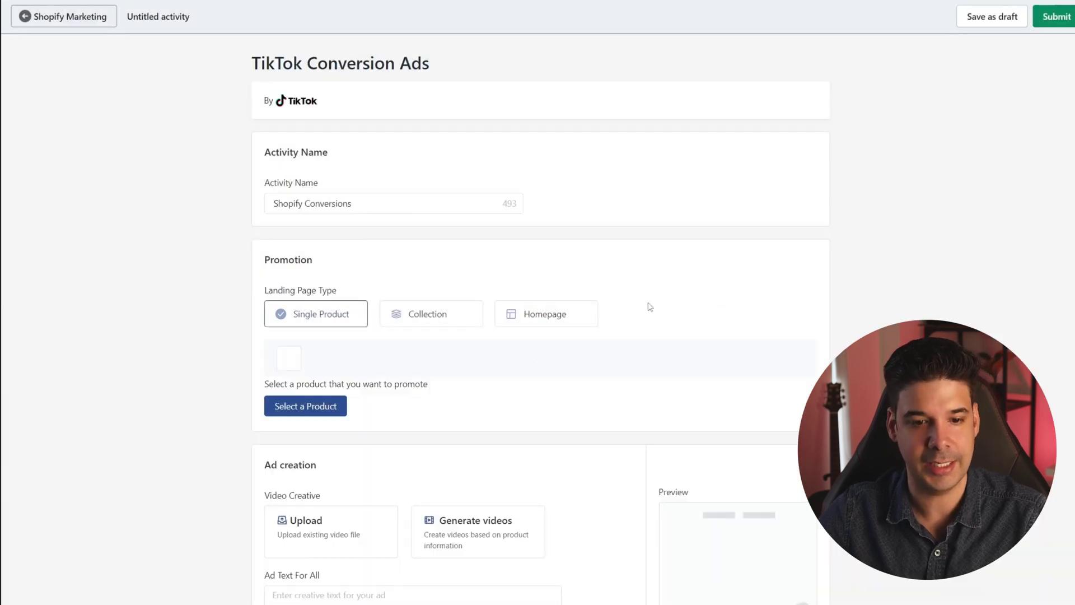
# Upload two videos from the Marketing Videos folder as the ad's creative, including stranger things dtf sample.mp4
pyautogui.scroll(-3, 650, 307)
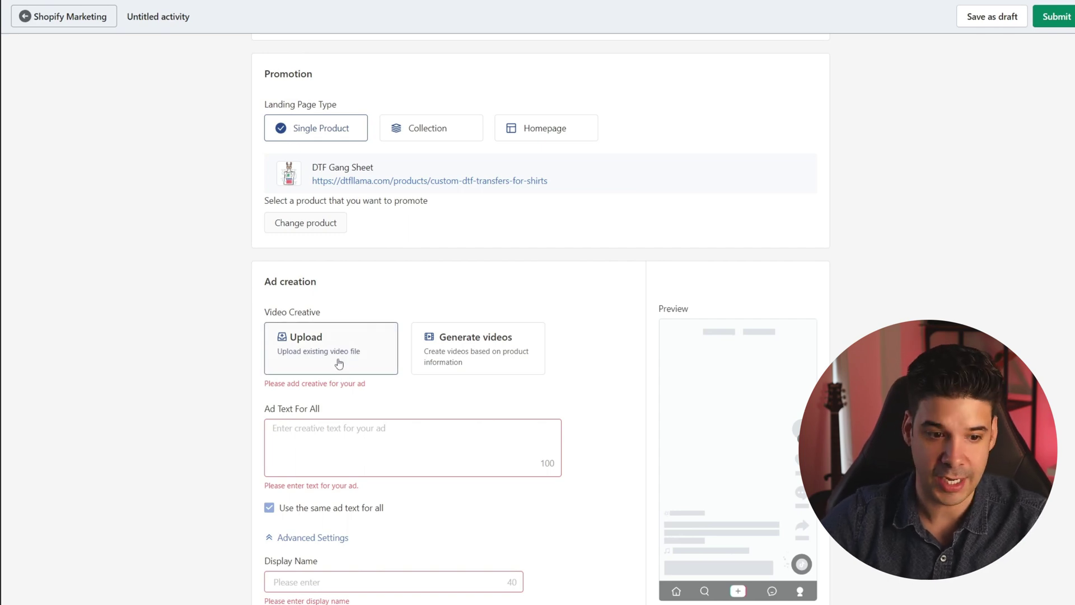
pyautogui.click(307, 349)
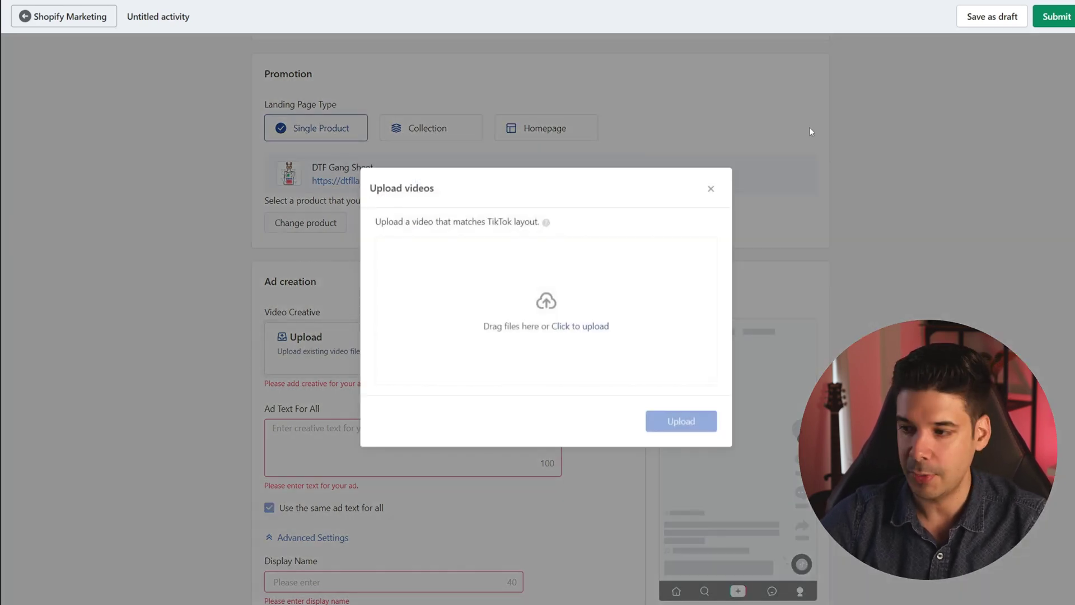
pyautogui.press('super+e')
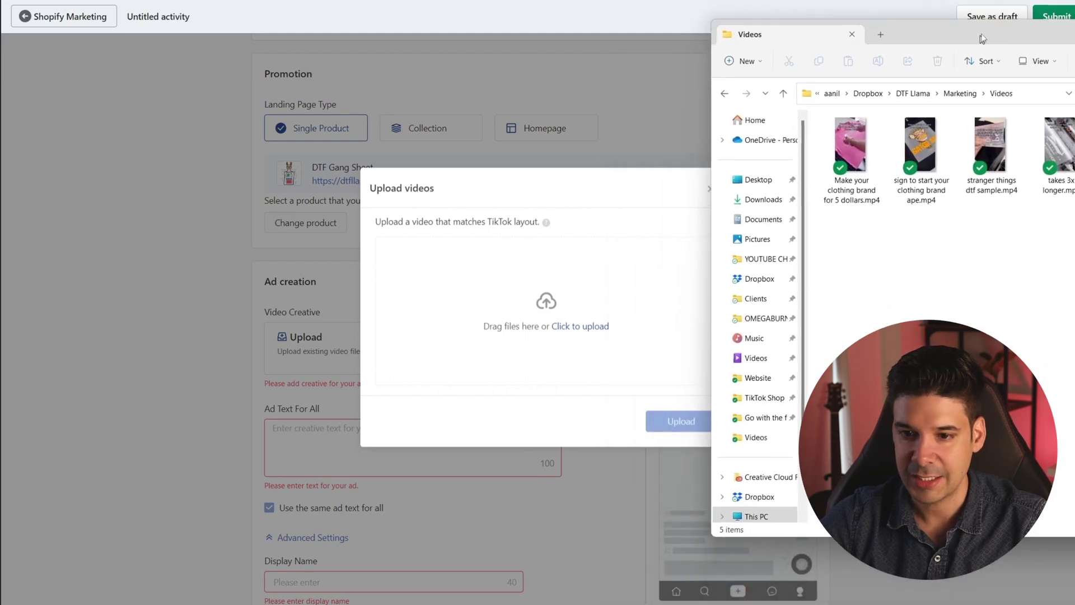
pyautogui.moveTo(950, 134); pyautogui.dragTo(588, 252)
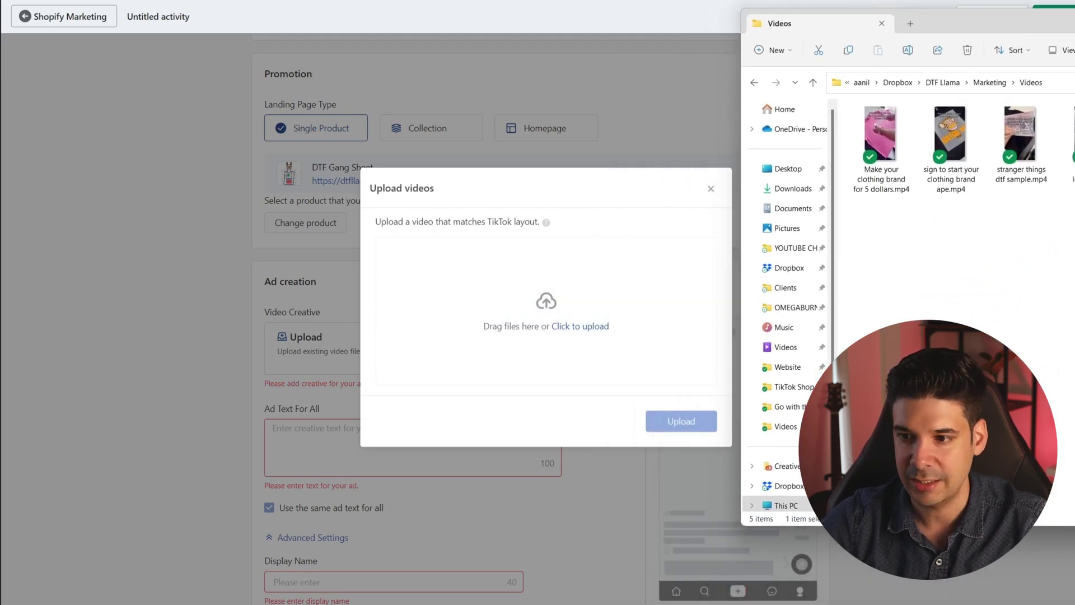
pyautogui.click(1013, 144)
pyautogui.click(1021, 140)
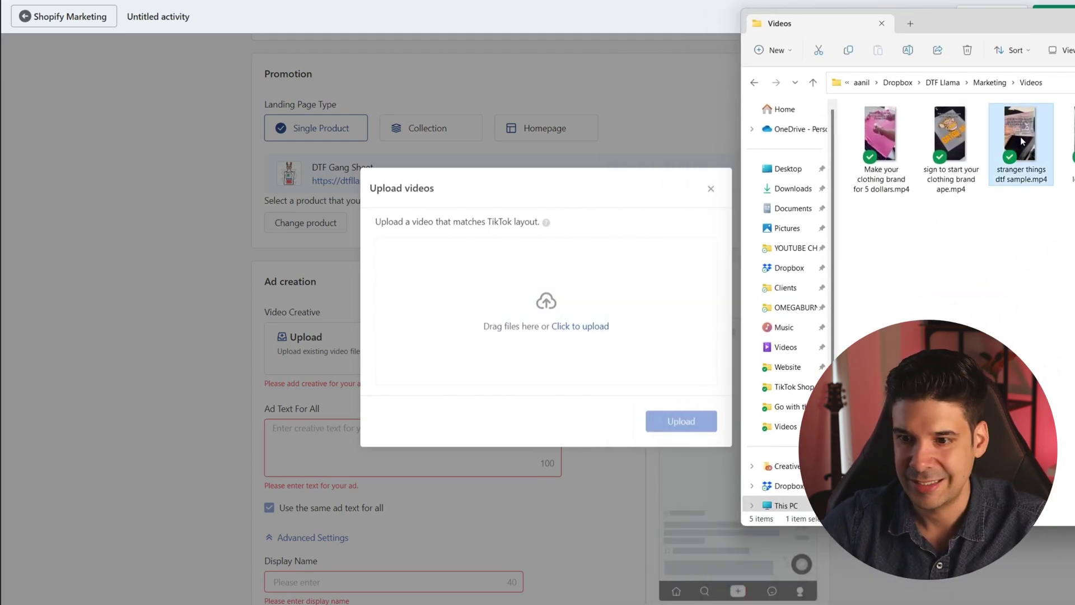
pyautogui.moveTo(1021, 140); pyautogui.dragTo(540, 296)
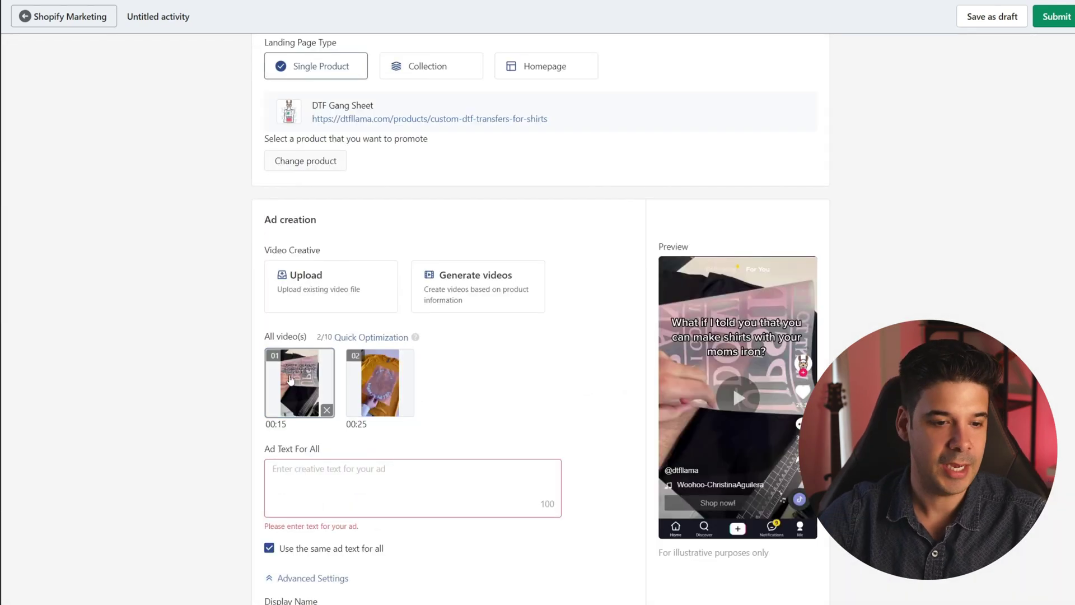
# Play the first uploaded video in the ad preview and preview the second one
pyautogui.click(736, 397)
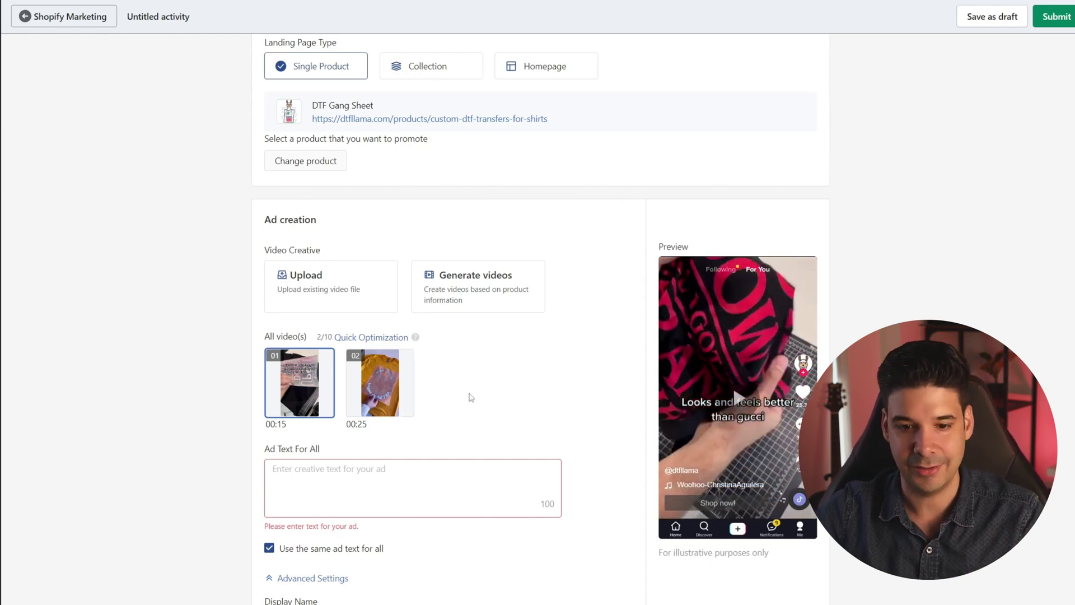
pyautogui.click(392, 386)
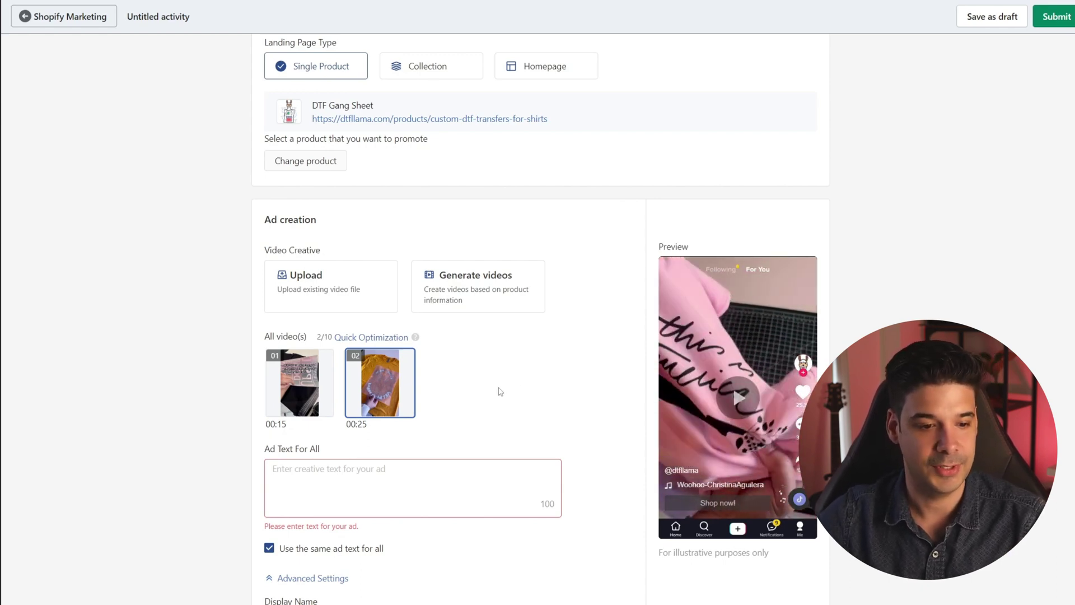
pyautogui.scroll(-1, 327, 439)
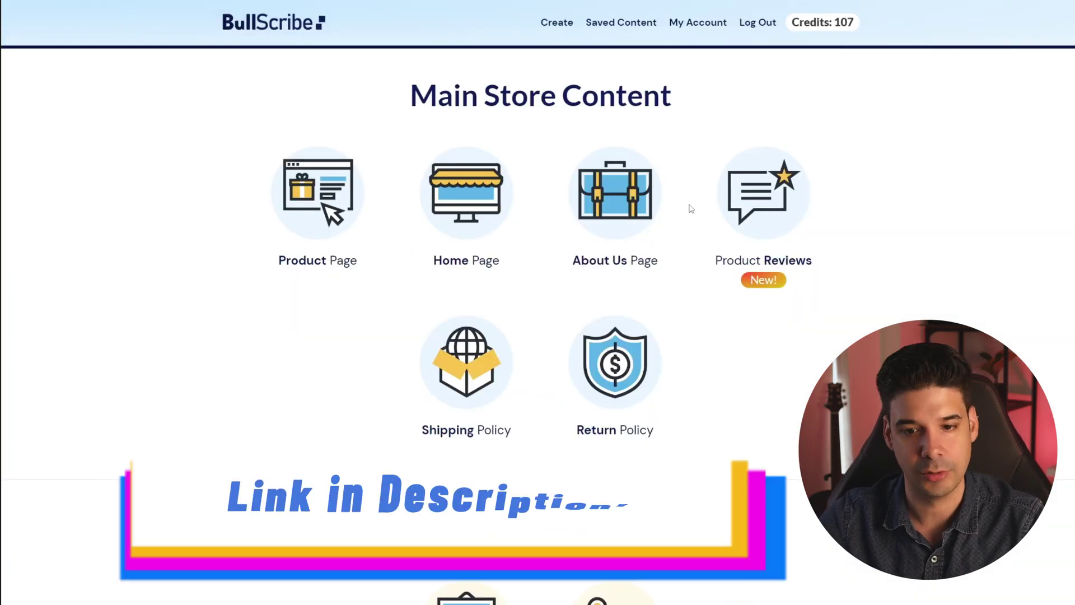
# Switch to BullScribe, open its TikTok Ads caption generator, and enter DTF Transfers as the product name
pyautogui.scroll(-1, 688, 210)
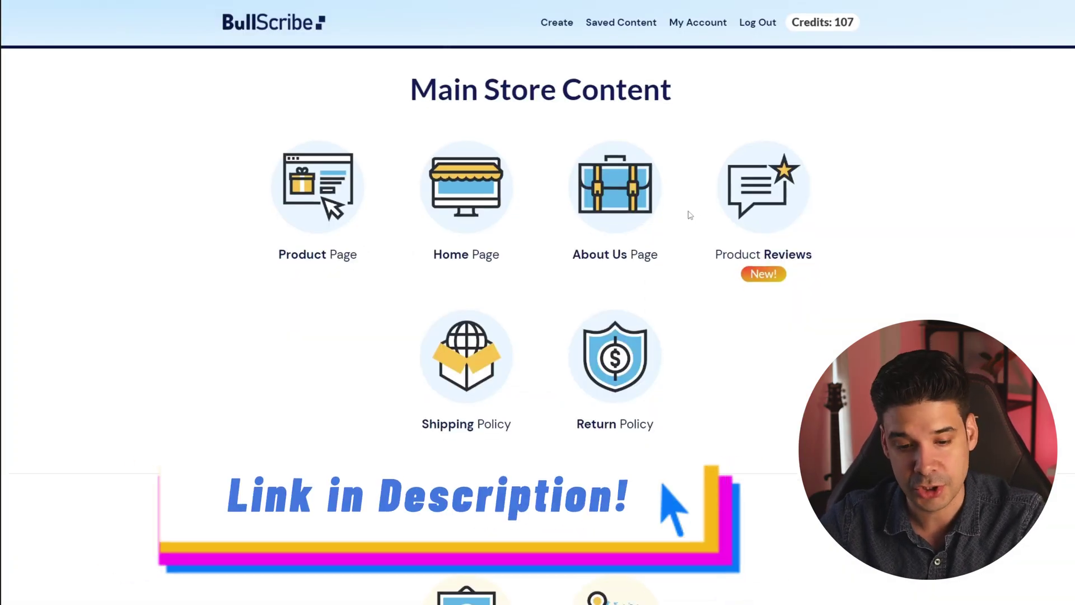
pyautogui.scroll(-9, 690, 215)
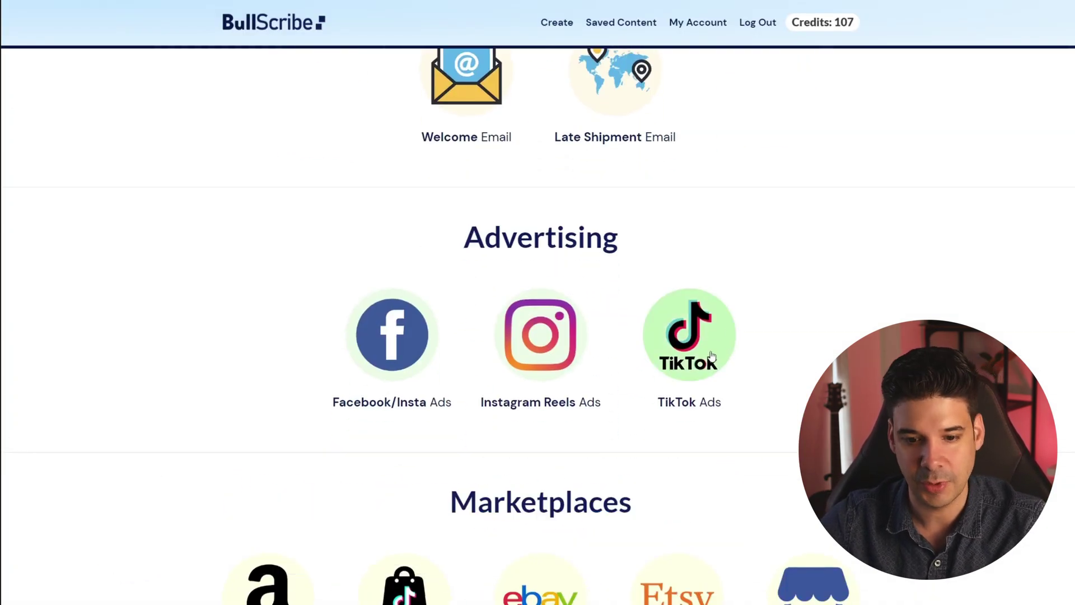
pyautogui.click(701, 340)
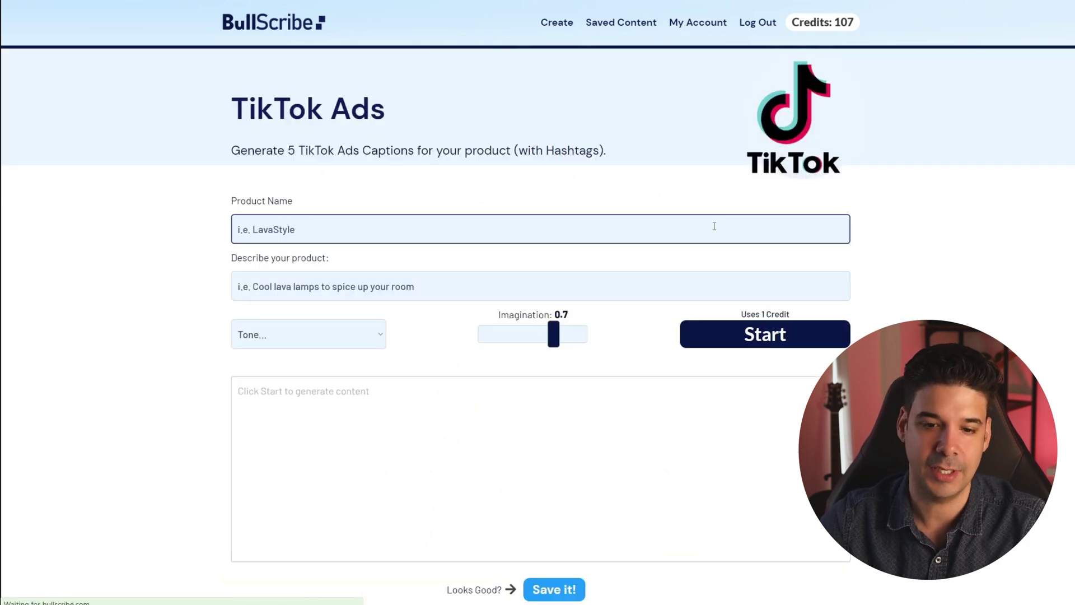
pyautogui.click(253, 226)
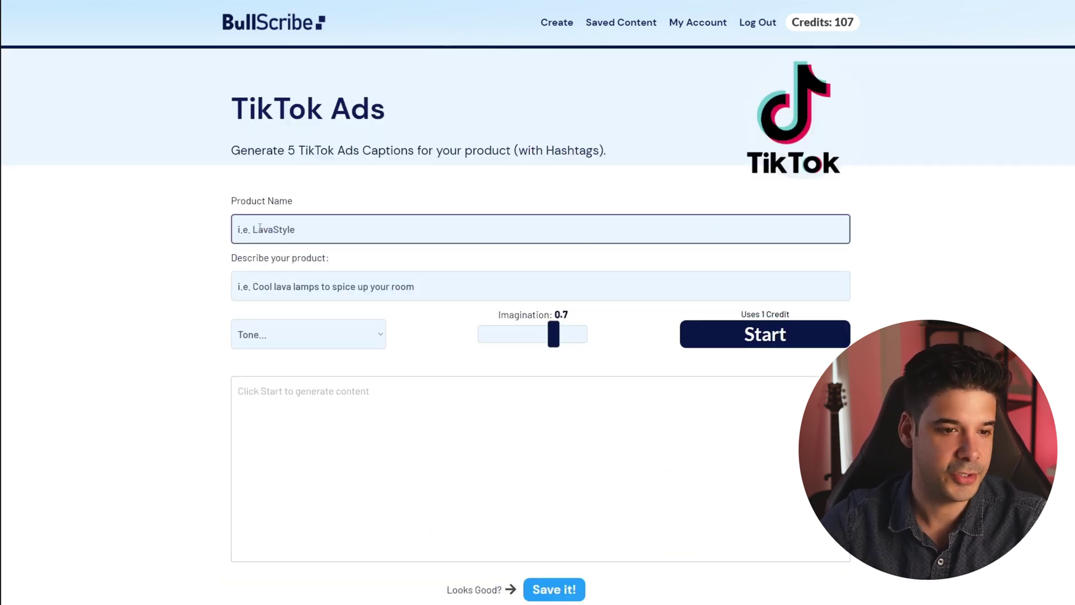
pyautogui.write('D')
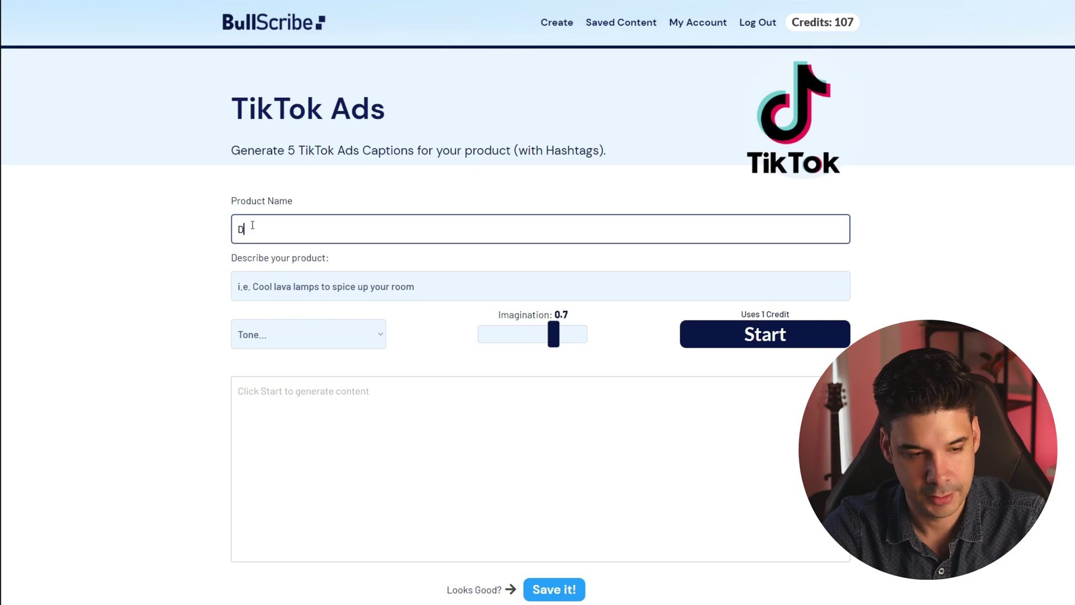
# Copy the "What is DTF?" answer from the DTF Llama store's F.A.Q. into the generator's product description
pyautogui.click(284, 287)
pyautogui.click(284, 288)
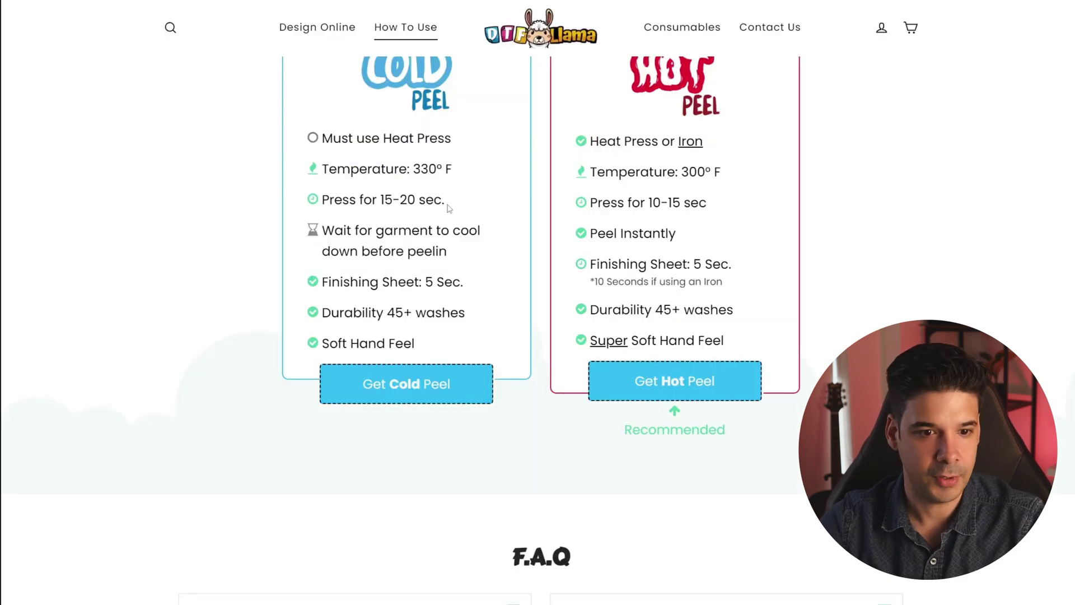
pyautogui.scroll(-8, 448, 208)
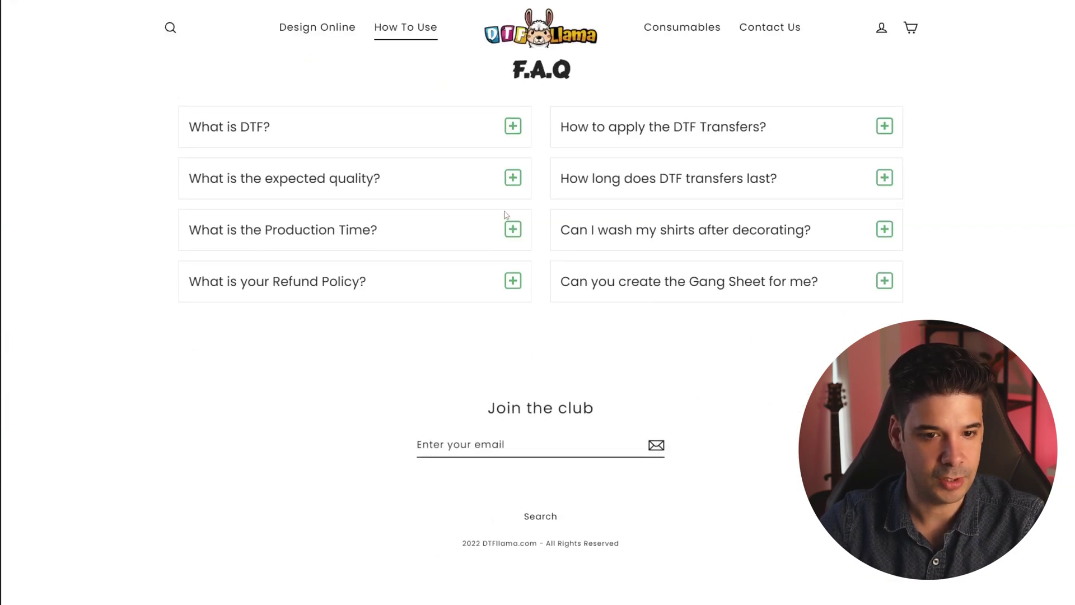
pyautogui.scroll(2, 226, 248)
pyautogui.click(511, 257)
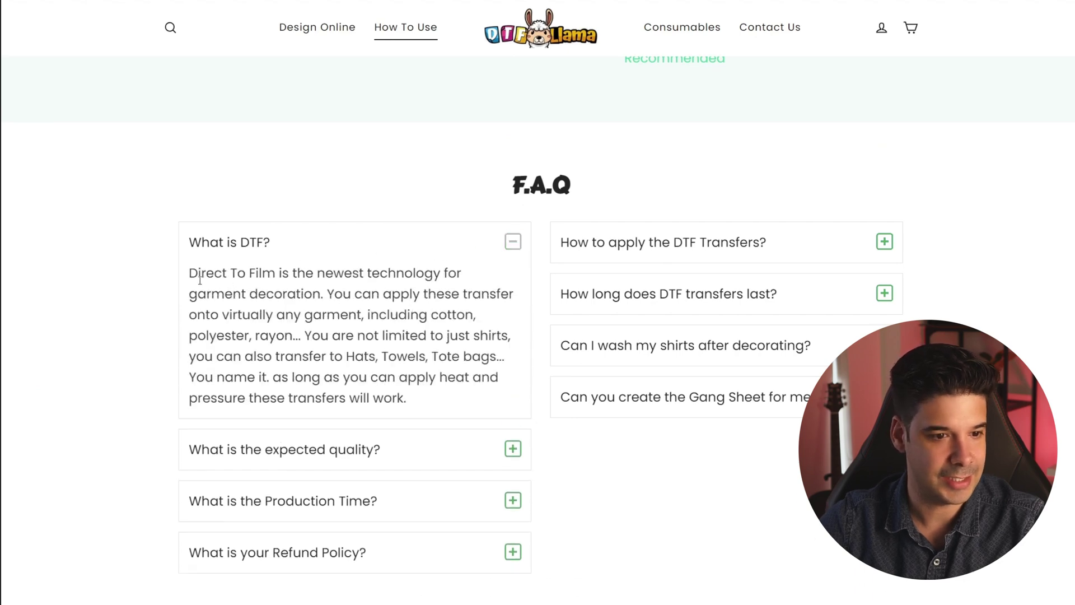
pyautogui.moveTo(191, 273); pyautogui.dragTo(417, 408)
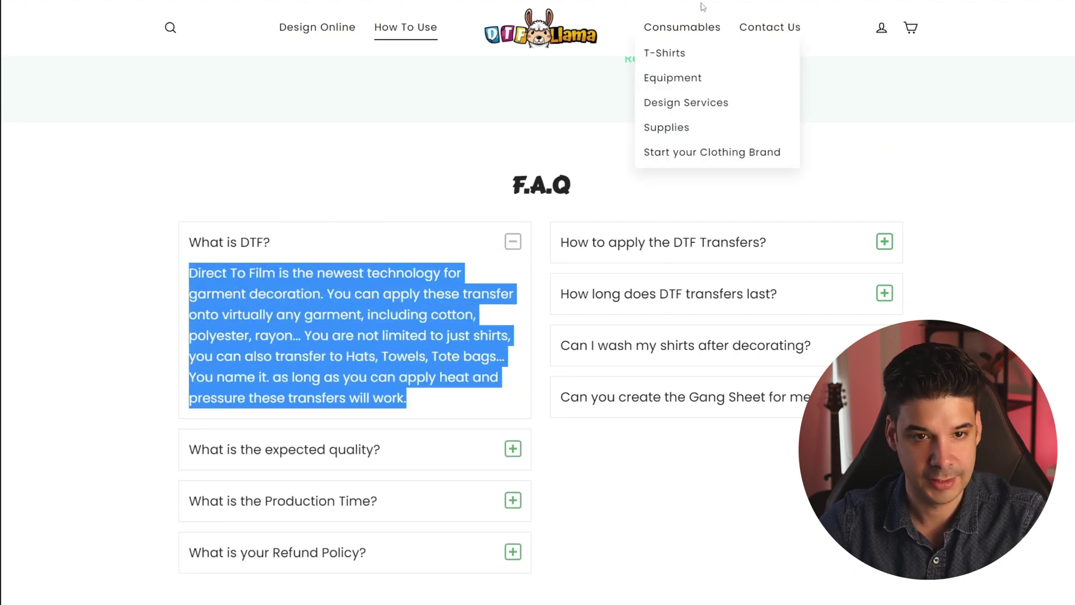
pyautogui.hotkey('alt', 'Tab')
pyautogui.hotkey('ctrl', 'v')
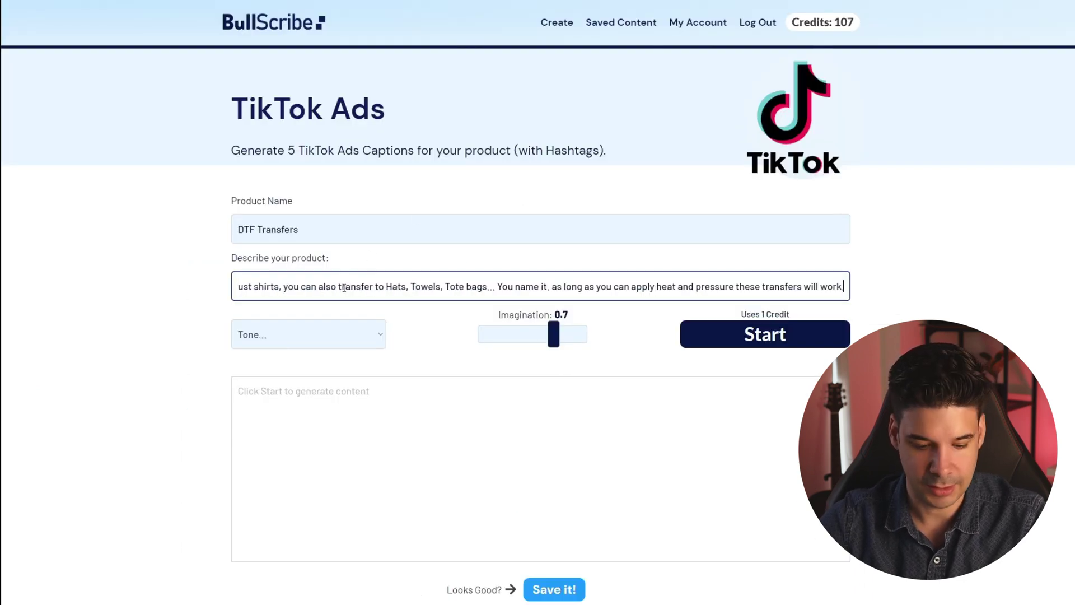
# Set the tone to Funny and generate the TikTok ad captions
pyautogui.click(369, 337)
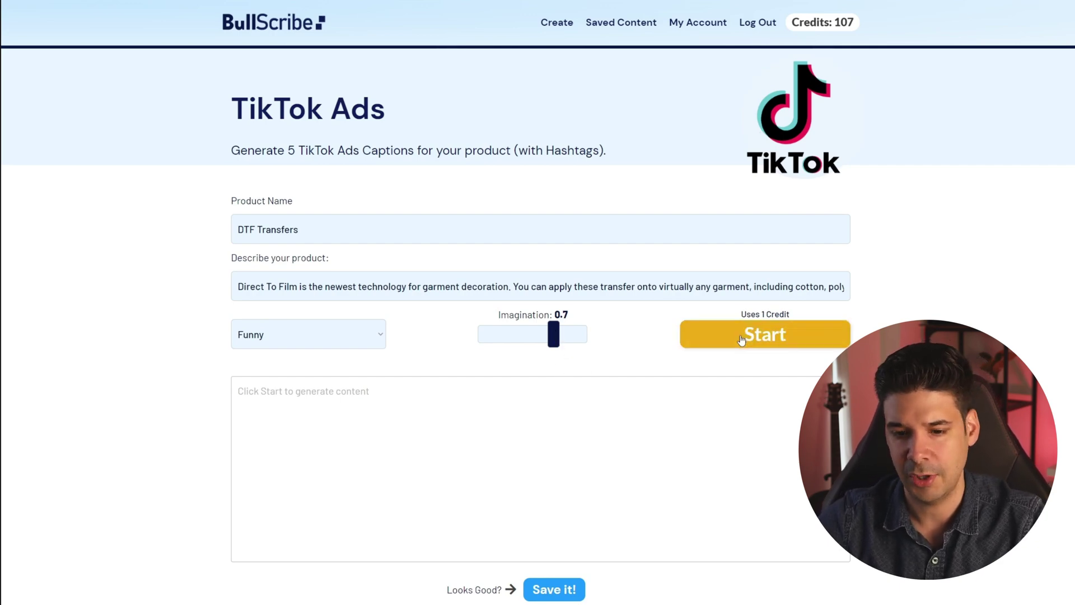
pyautogui.click(763, 340)
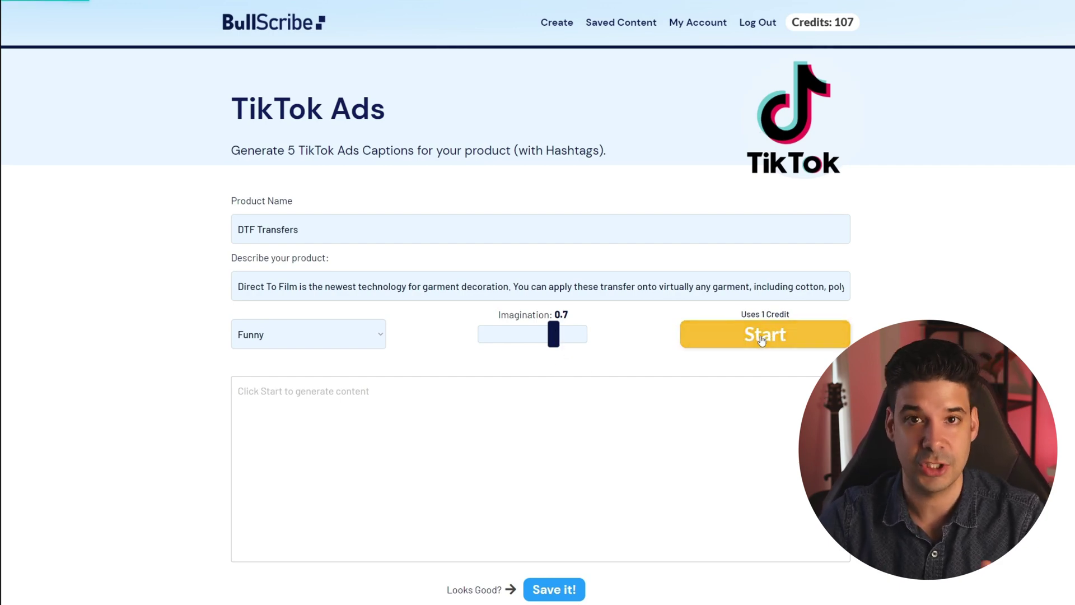
pyautogui.scroll(-1, 276, 356)
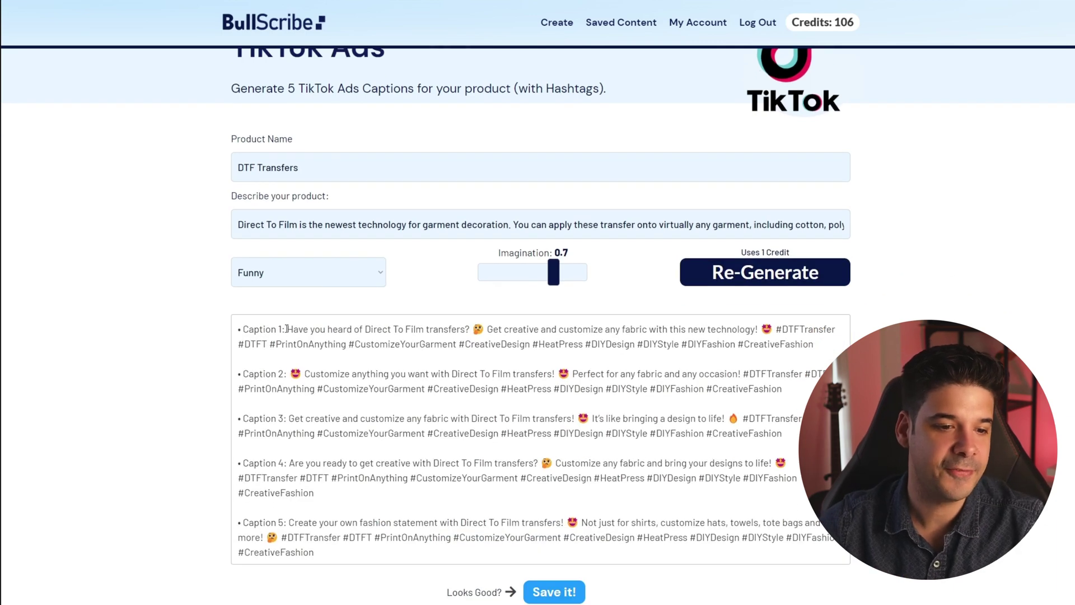
# Review the generated captions, highlighting the text and hashtags of Caption 1
pyautogui.moveTo(287, 328); pyautogui.dragTo(314, 552)
pyautogui.click(392, 507)
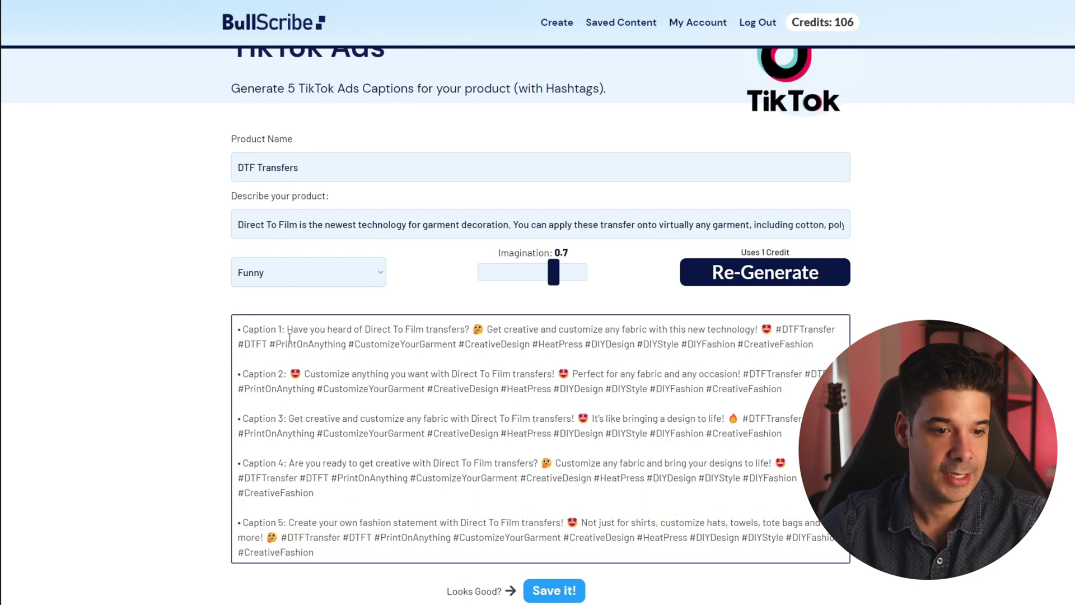
pyautogui.moveTo(287, 329); pyautogui.dragTo(789, 348)
pyautogui.click(787, 328)
pyautogui.press('Right')
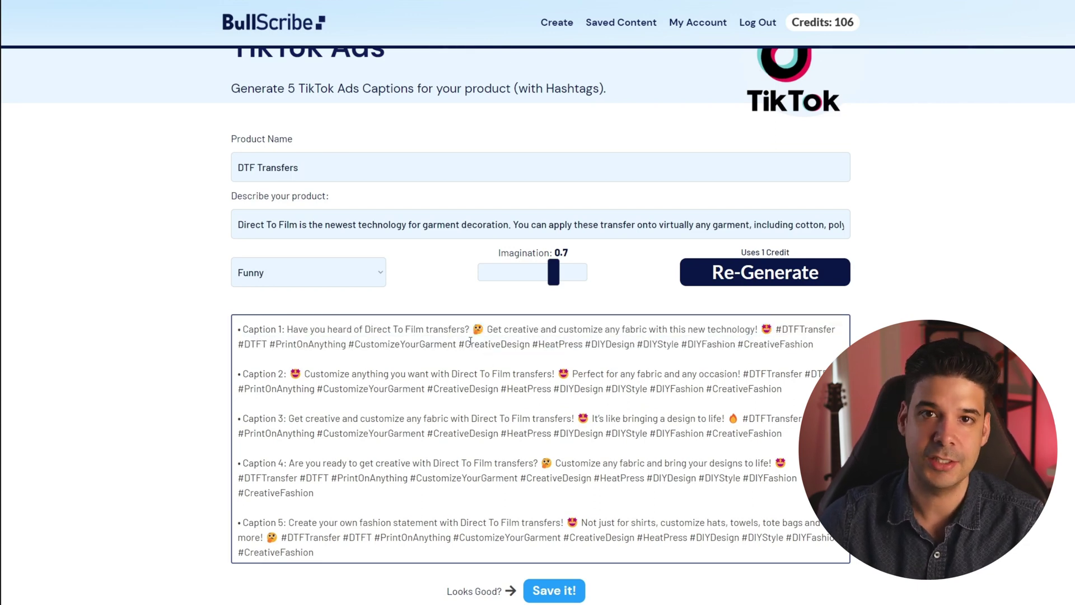
pyautogui.moveTo(472, 330); pyautogui.dragTo(679, 360)
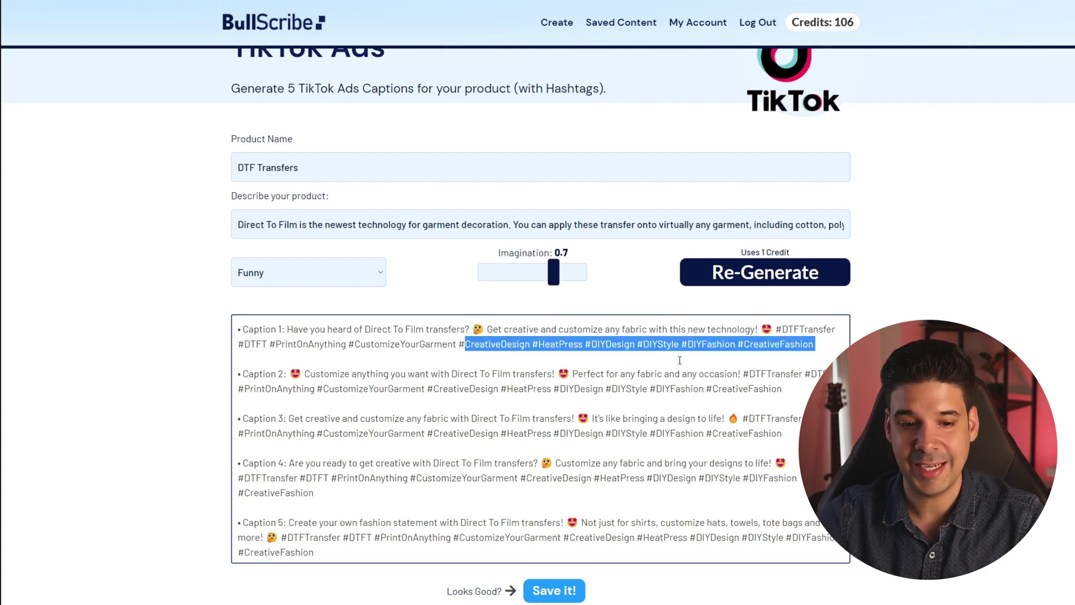
# In Shopify Marketing, set the first video's ad text to "Have you heard of Direct To Film transfers? Get creative and customize any fabric!"
pyautogui.click(624, 344)
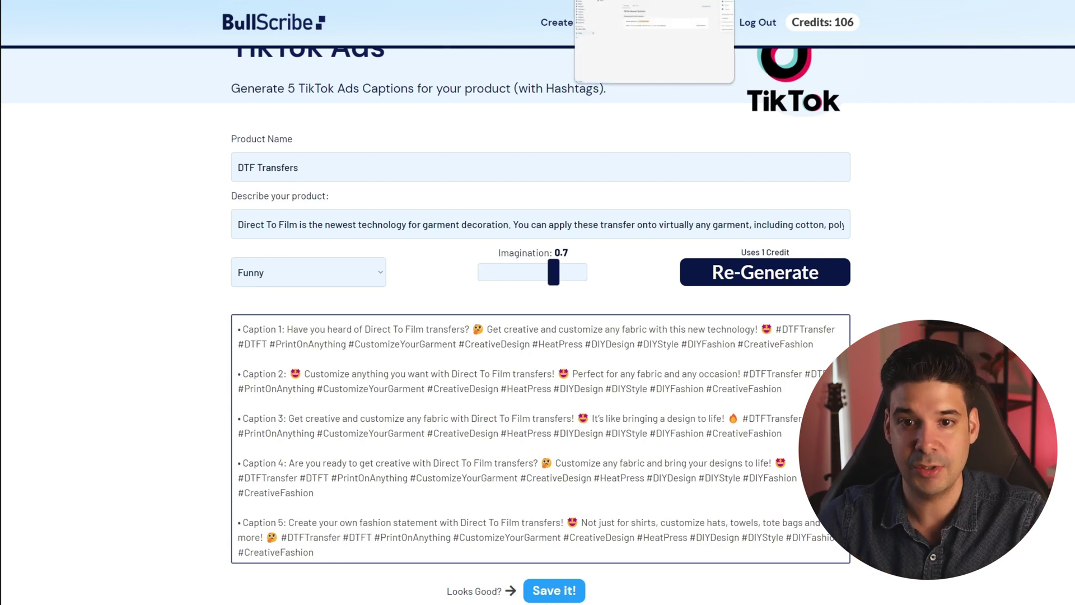
pyautogui.moveTo(458, 345); pyautogui.dragTo(507, 345)
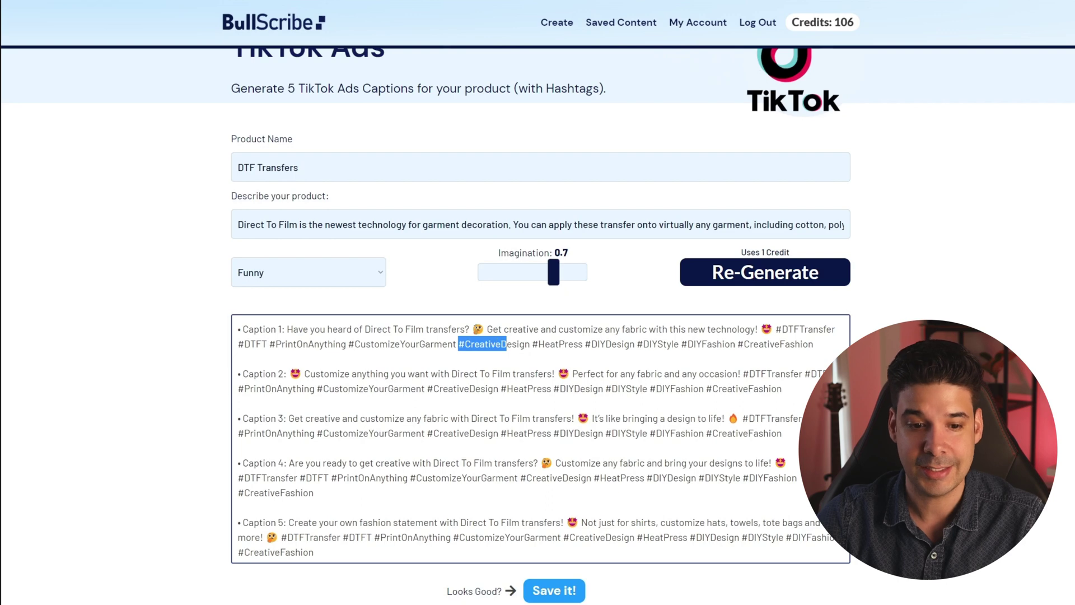
pyautogui.click(530, 328)
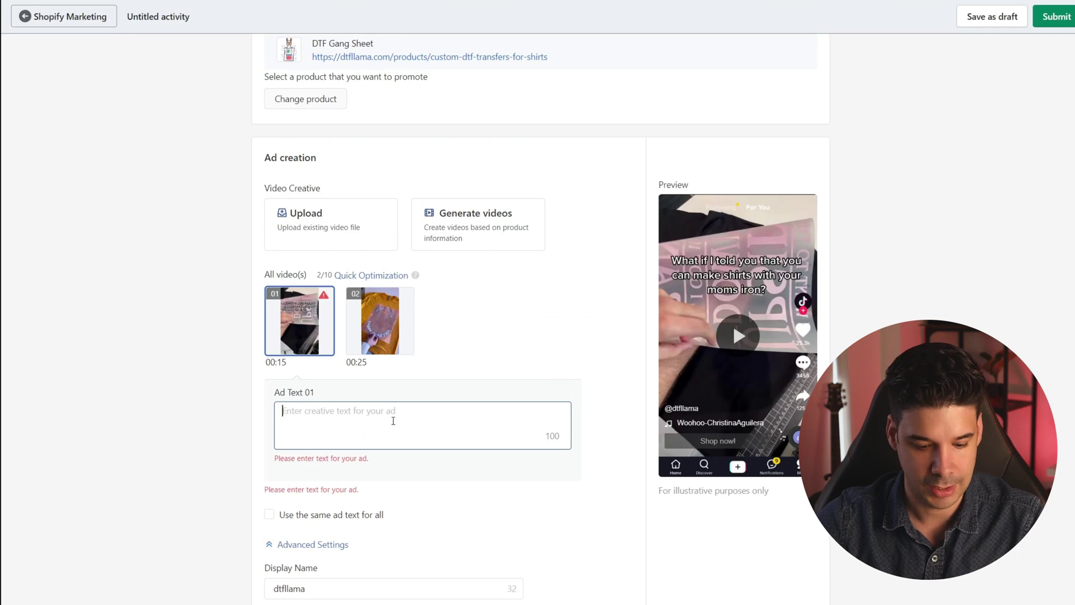
pyautogui.write('Have you heard of Direct To Film transfers? Get creative and customize any fabric!')
pyautogui.scroll(-1, 358, 454)
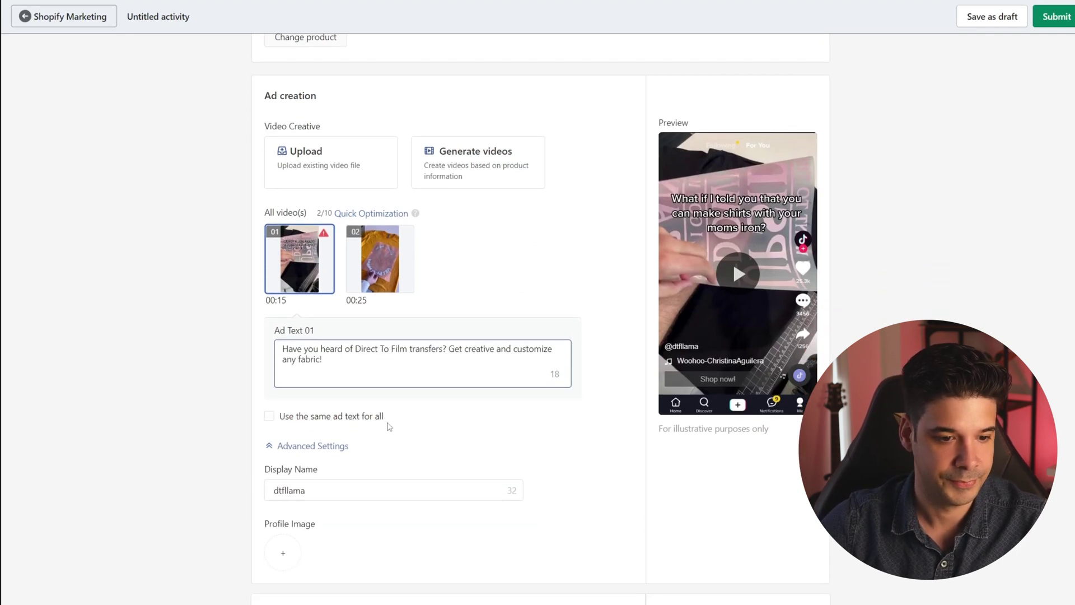
# Adapt BullScribe's Caption 5 as the second video's ad text: "Create your own fashion statement with DTF transfers! For Shirts, Hats, Tote Bags, Jackets..."
pyautogui.click(388, 261)
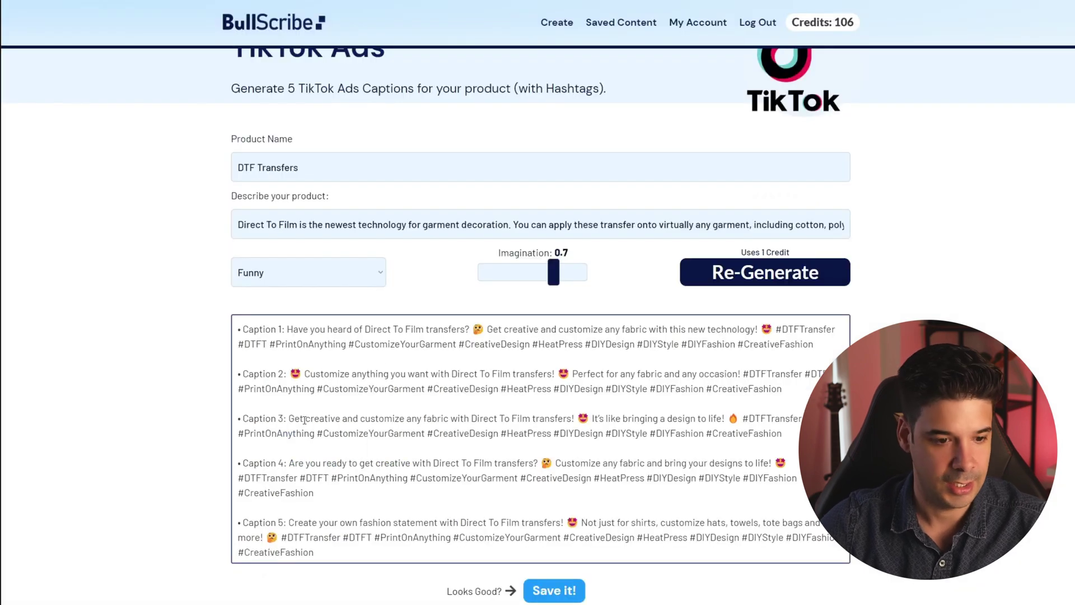
pyautogui.click(297, 522)
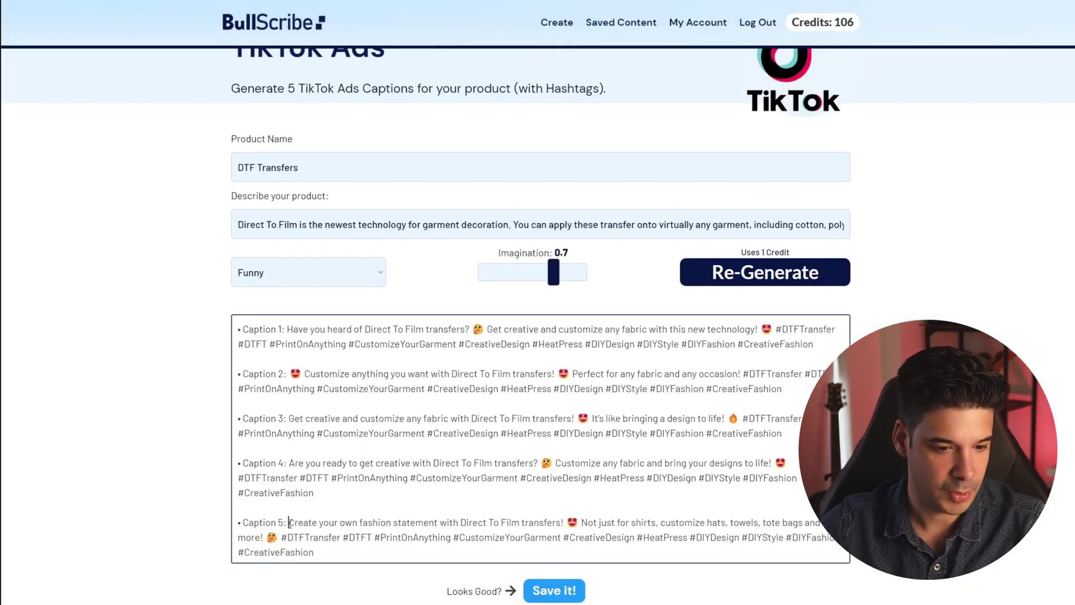
pyautogui.moveTo(290, 522); pyautogui.dragTo(267, 536)
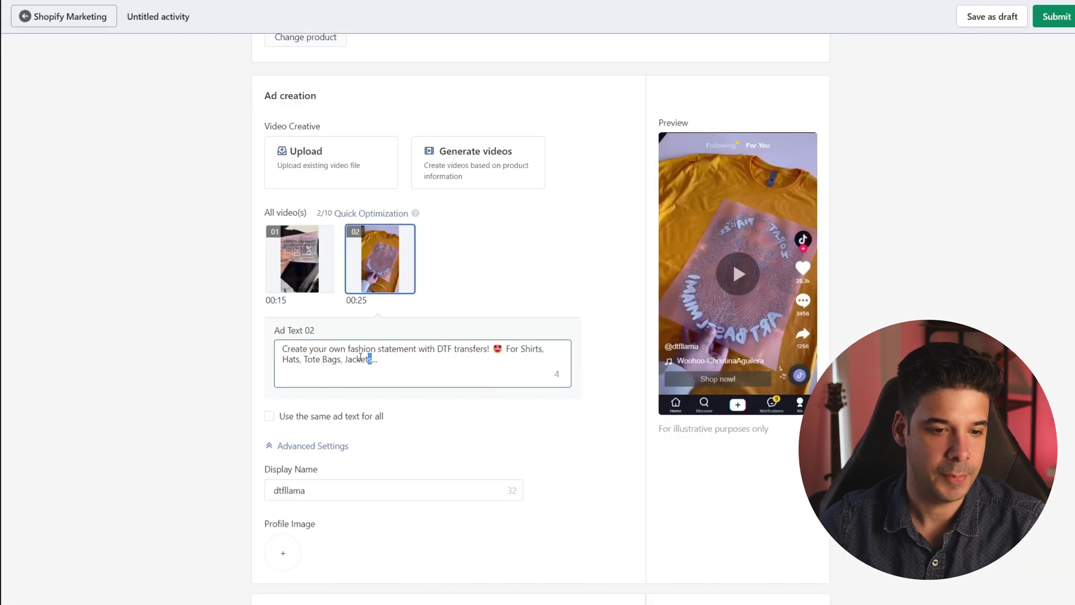
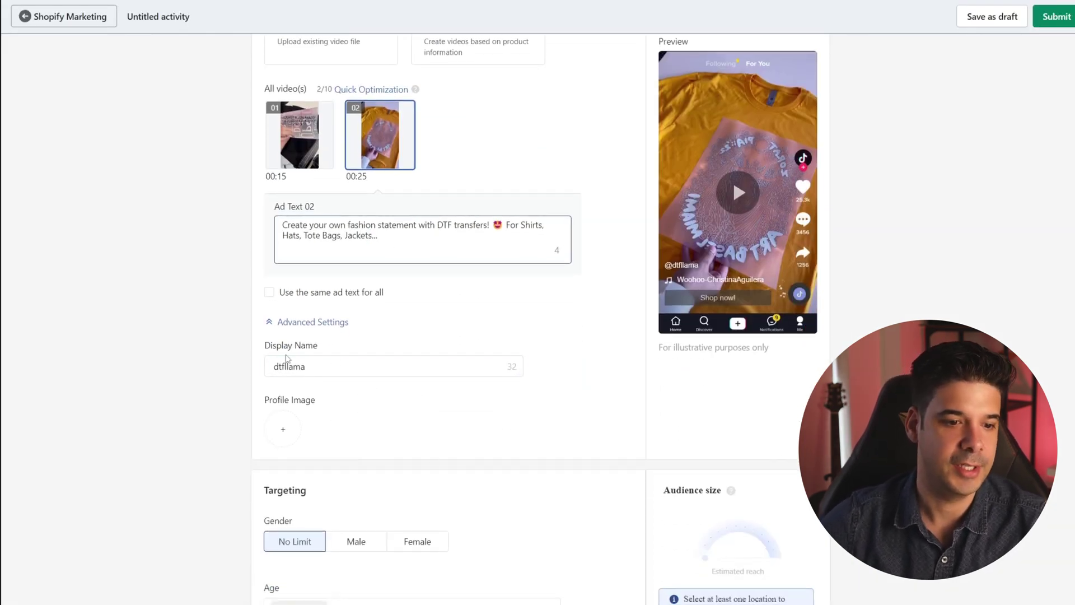
# Set the ad's display name to DTFLLAMA and add the llama logo as the profile image
pyautogui.moveTo(351, 365); pyautogui.dragTo(236, 361)
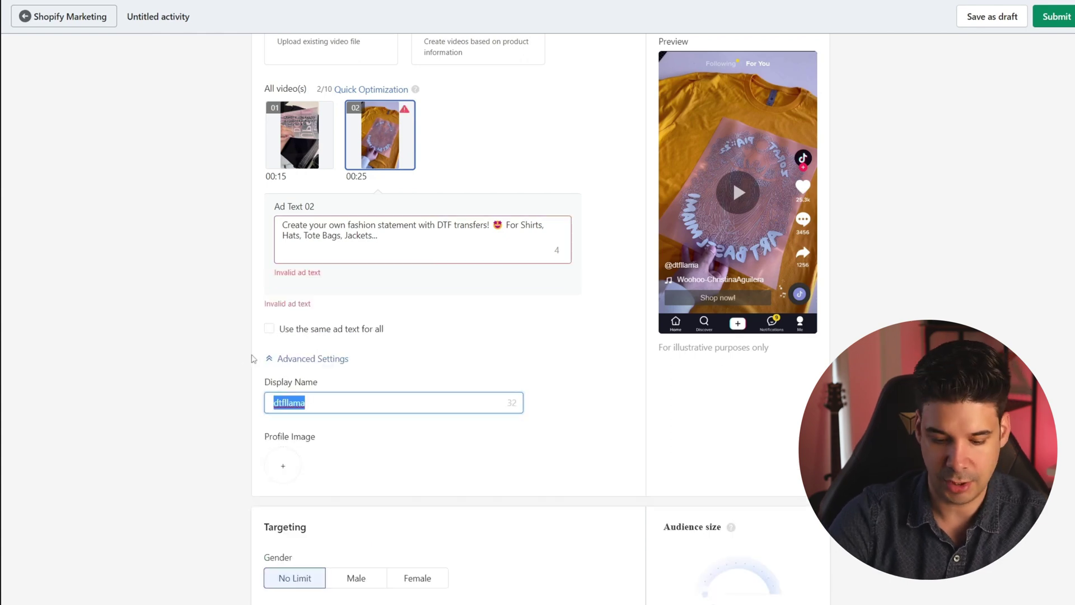
pyautogui.write('DTFLLAMA')
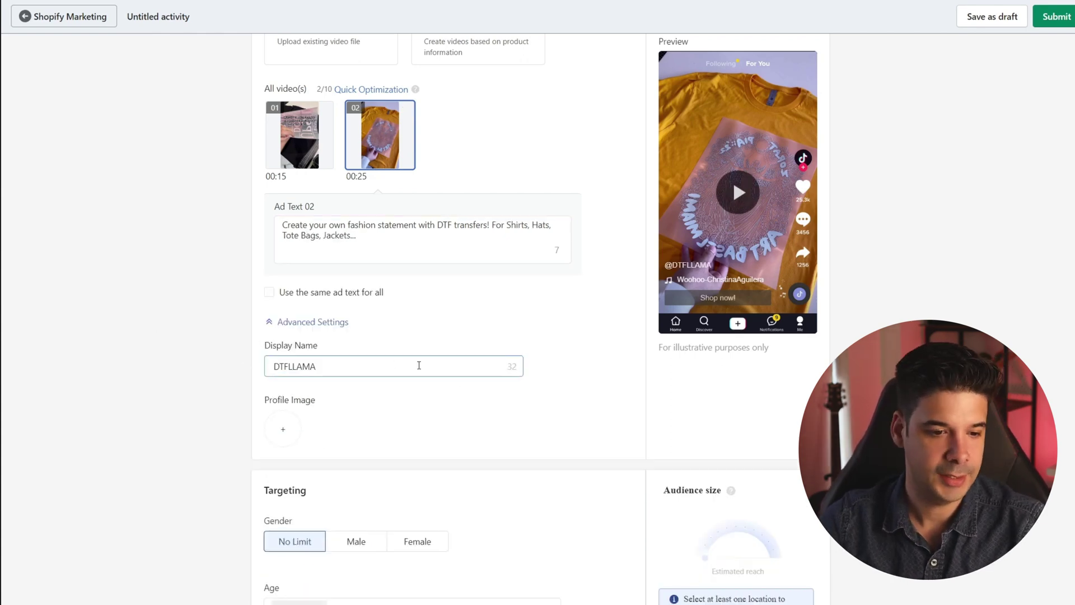
pyautogui.click(281, 428)
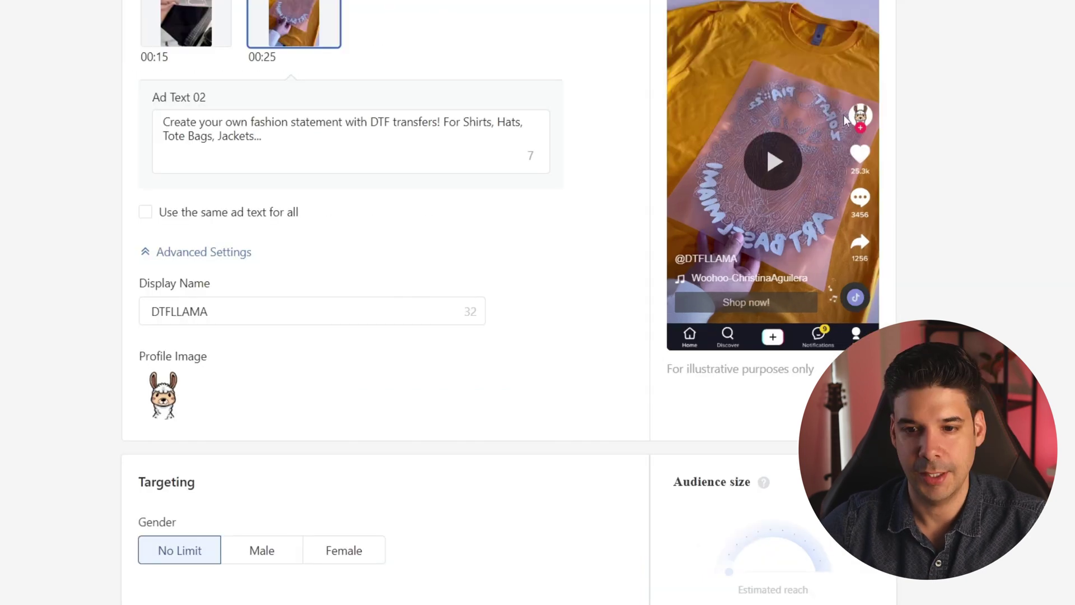
# Limit the targeting to the age groups 18-24, 25-34 and 35-44
pyautogui.scroll(-5, 430, 299)
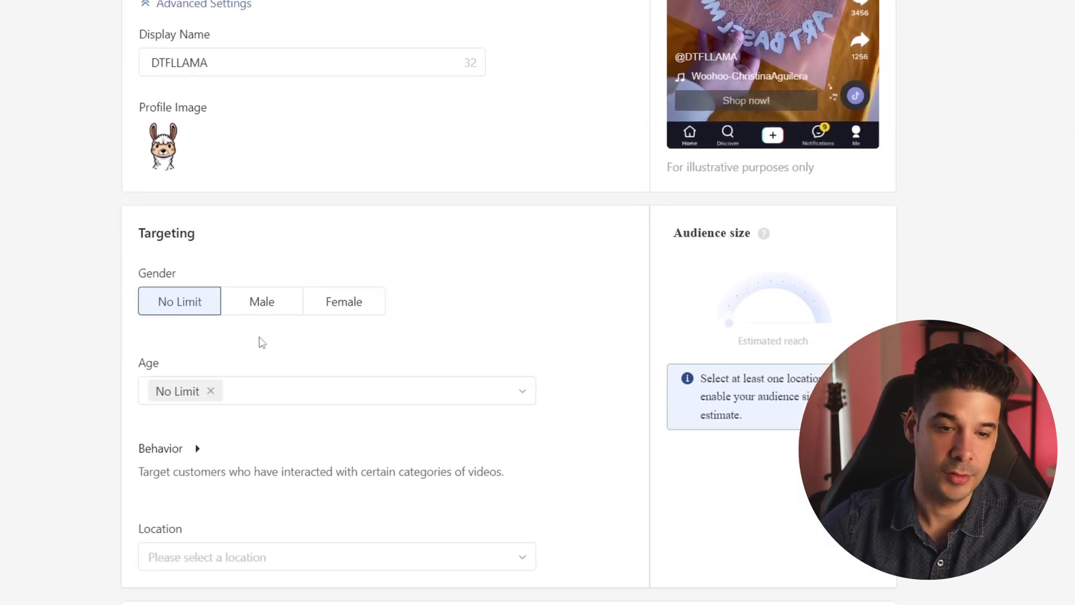
pyautogui.scroll(-2, 282, 357)
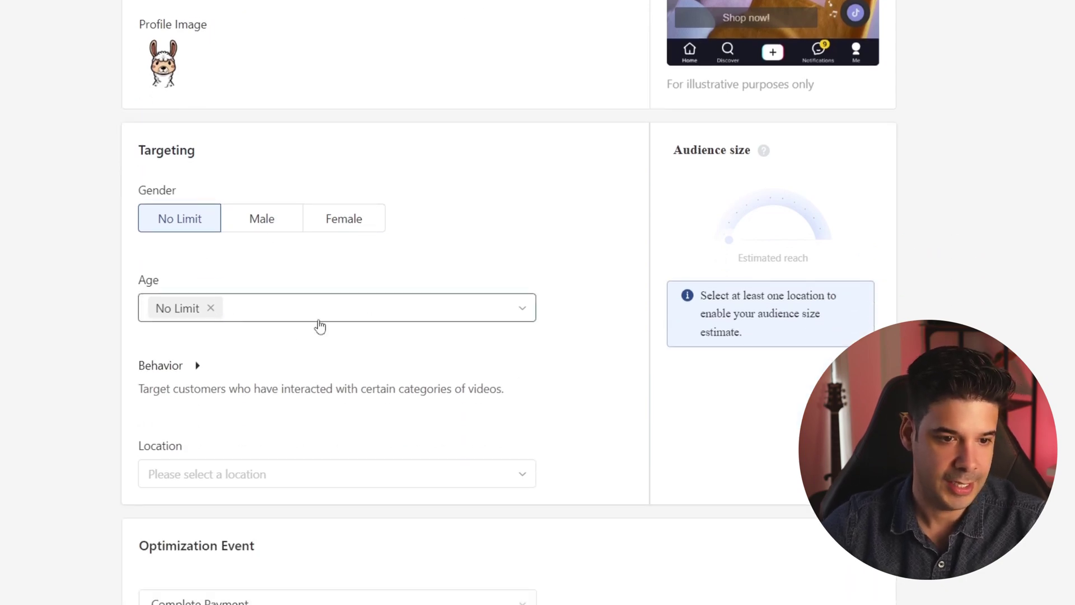
pyautogui.click(262, 315)
pyautogui.scroll(-1, 183, 392)
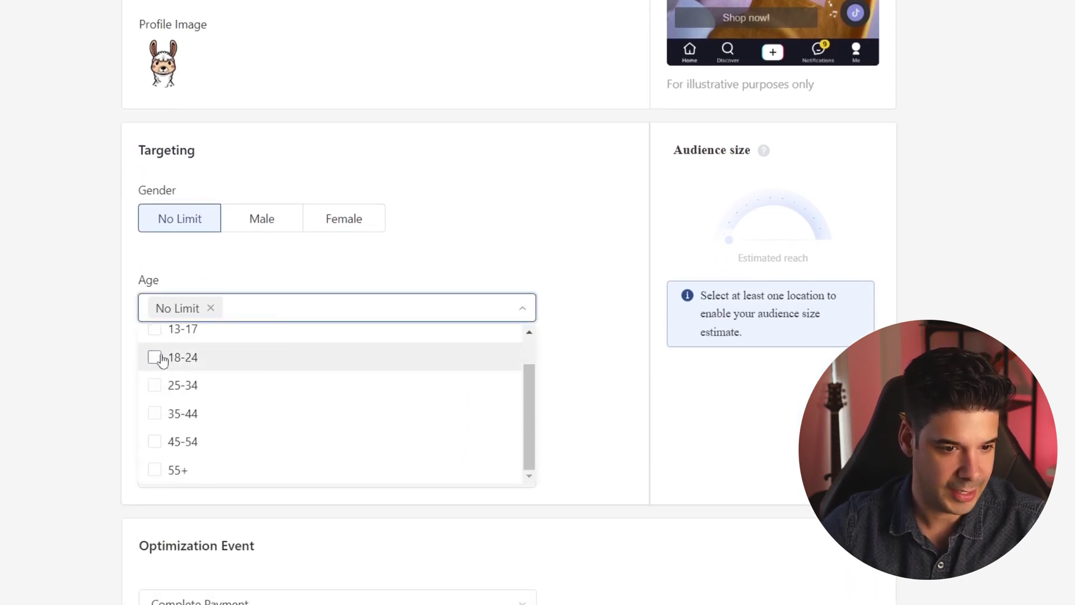
pyautogui.click(155, 357)
pyautogui.click(156, 386)
pyautogui.click(155, 414)
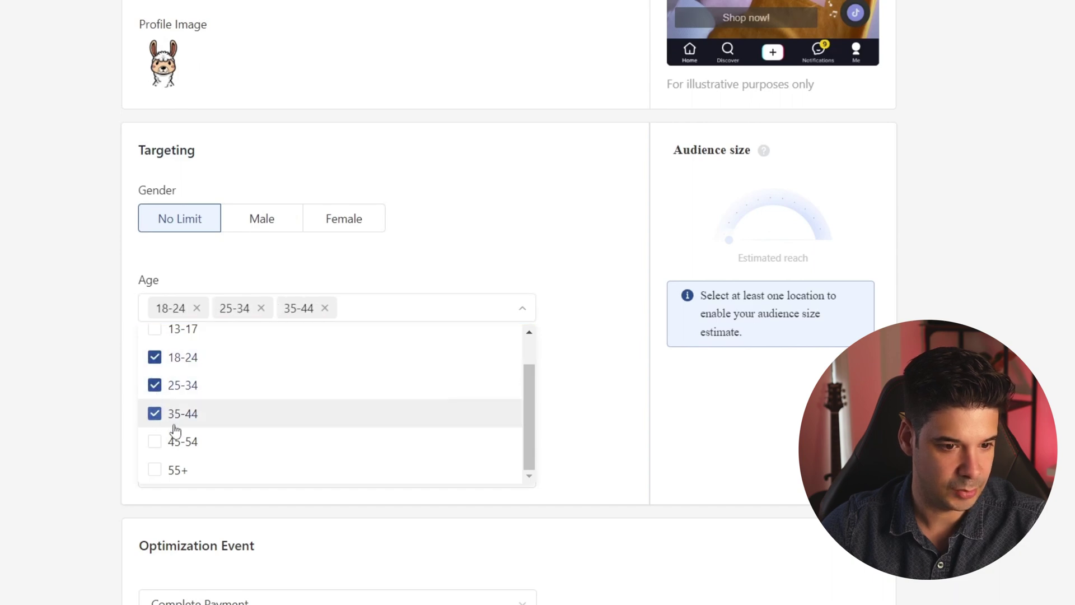
pyautogui.click(588, 291)
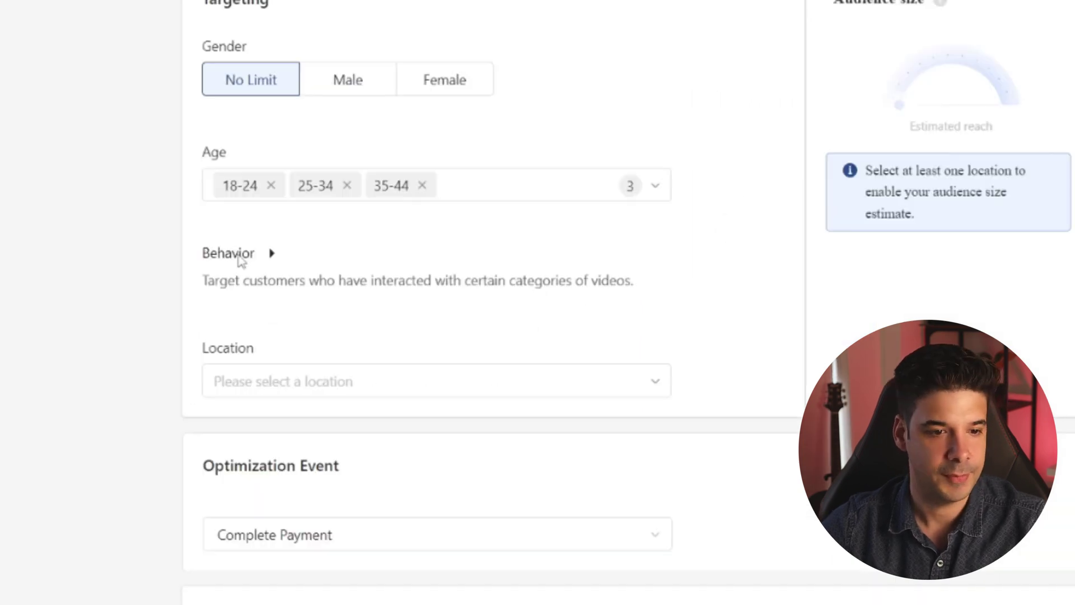
# Expand the behavior targeting and include the video-related actions Watched to End, Liked, Commented and Shared
pyautogui.click(240, 260)
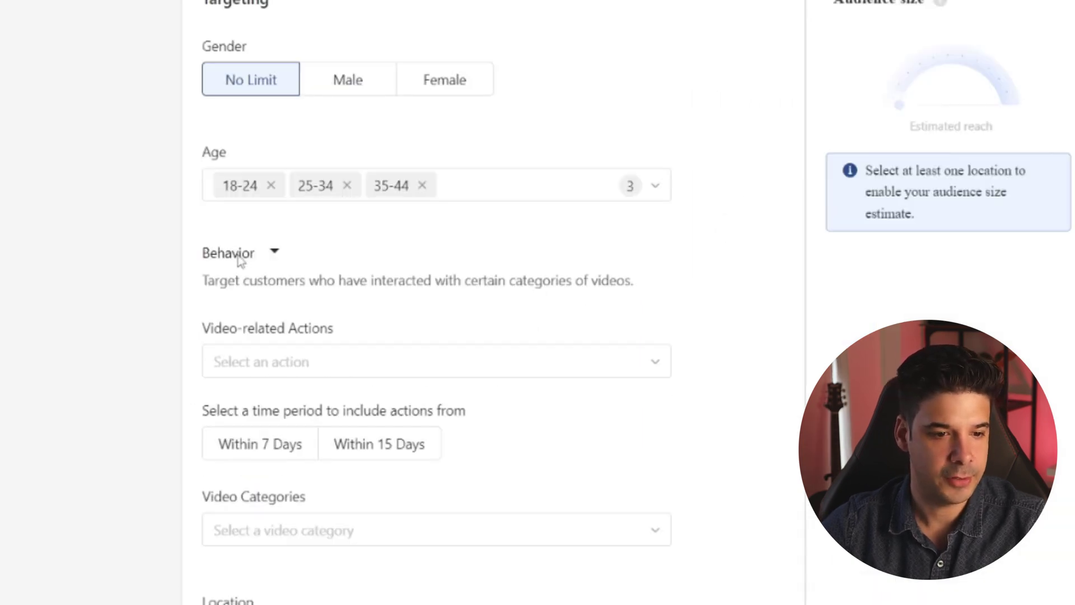
pyautogui.click(287, 367)
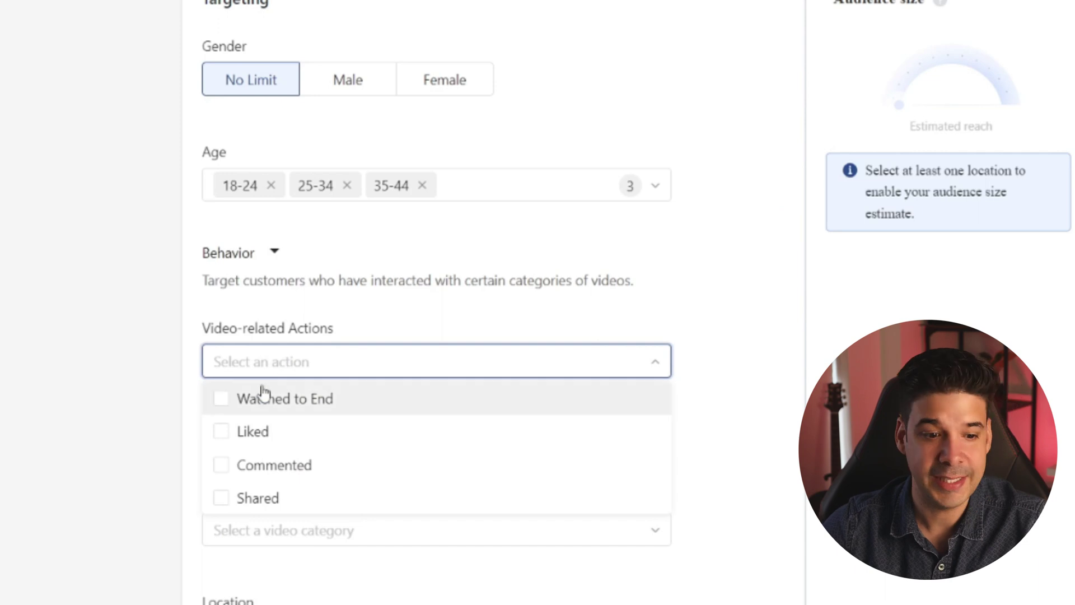
pyautogui.click(222, 406)
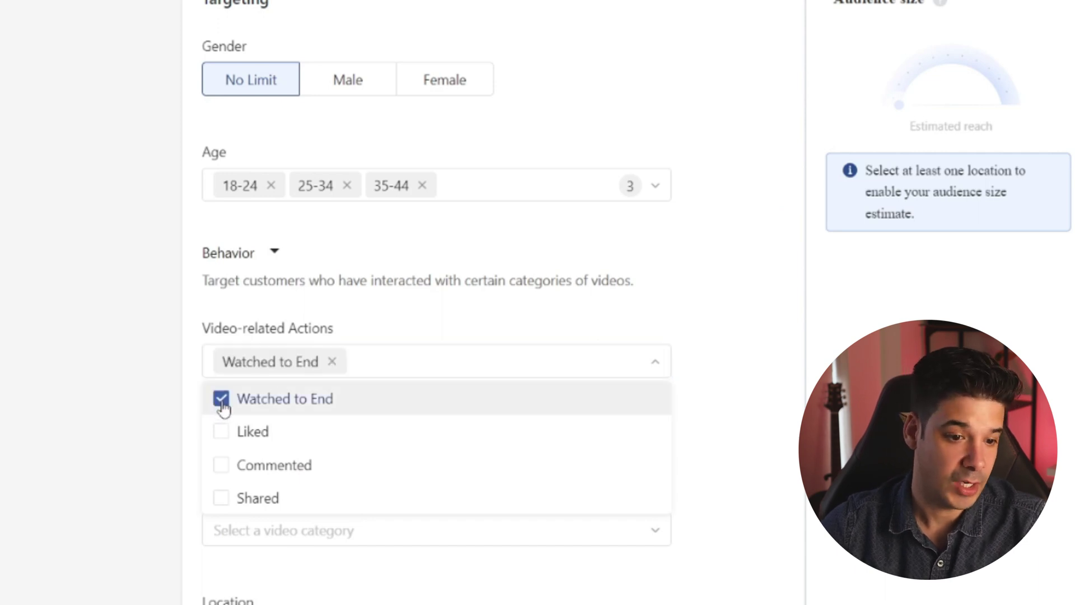
pyautogui.click(222, 434)
pyautogui.click(228, 468)
pyautogui.click(229, 498)
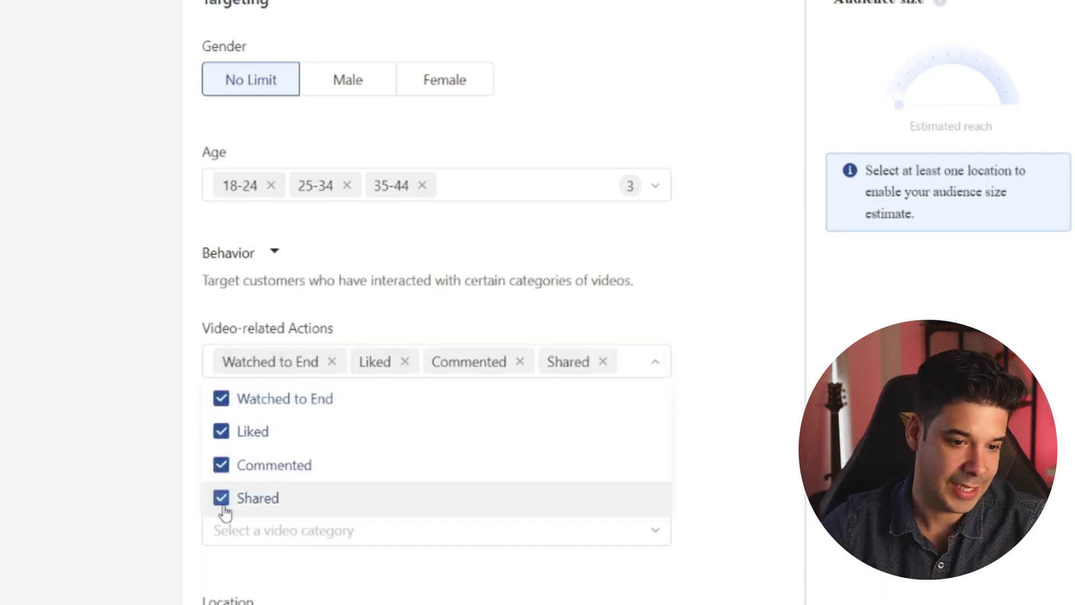
pyautogui.click(740, 425)
# Set the behavior time period to Within 7 Days and the video categories to DIY & Handicrafts and Art
pyautogui.scroll(-1, 305, 358)
pyautogui.scroll(-3, 306, 360)
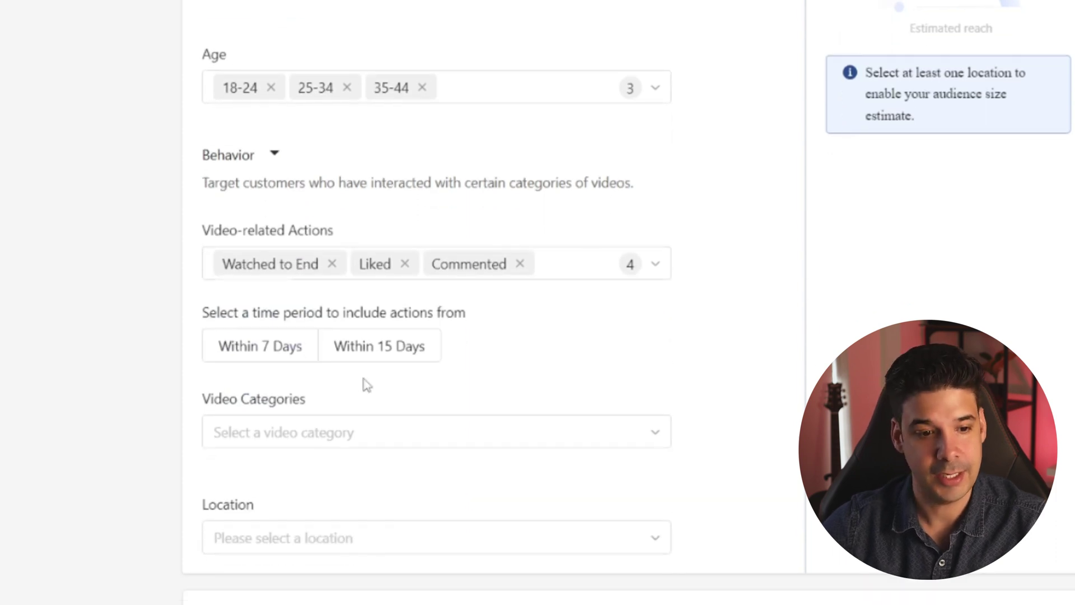
pyautogui.click(297, 360)
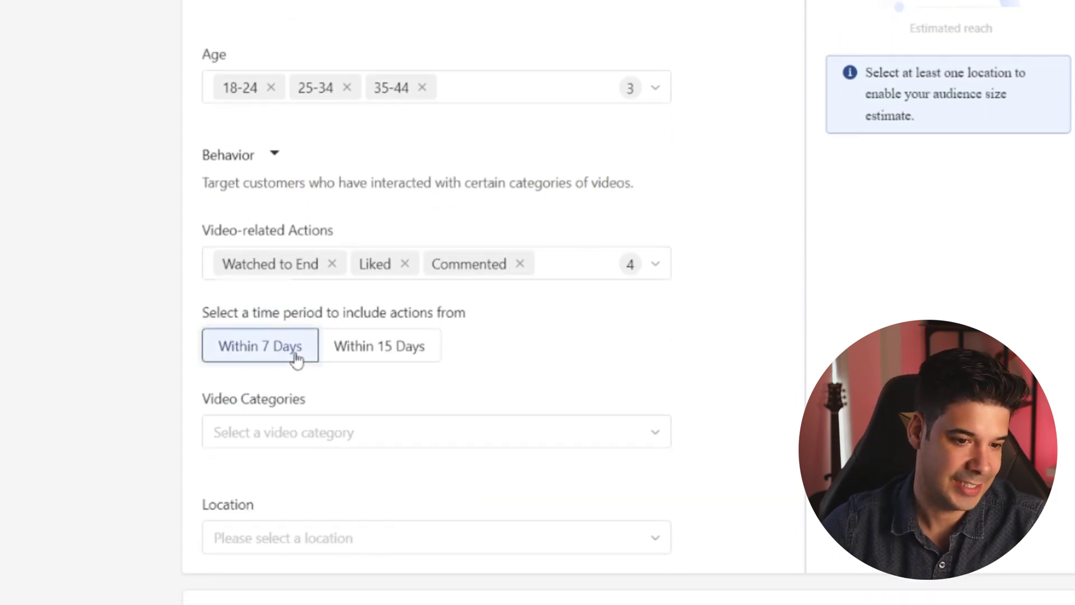
pyautogui.click(339, 434)
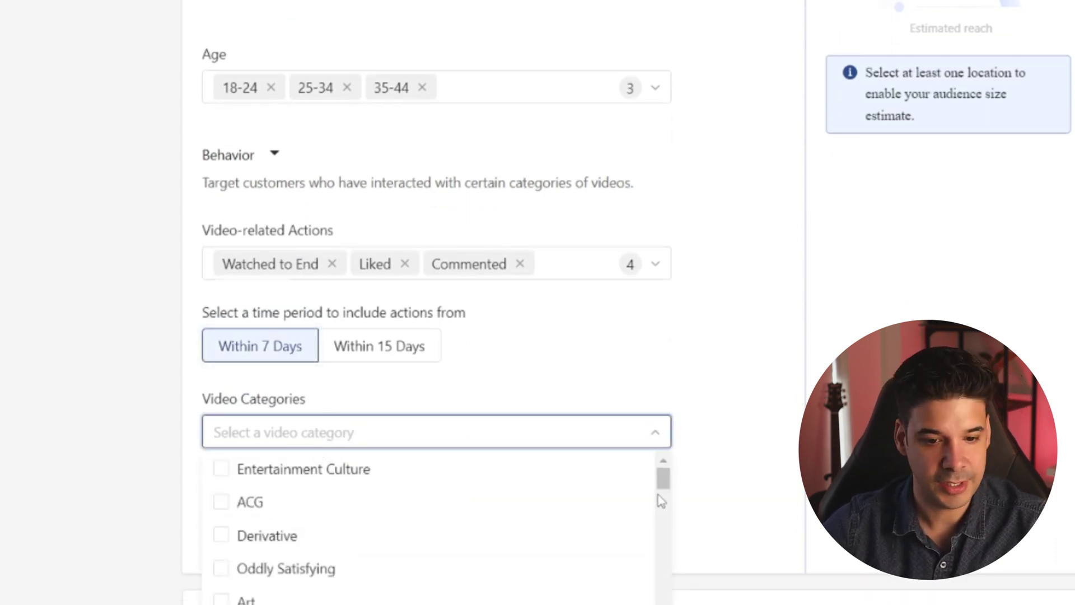
pyautogui.scroll(-5, 497, 475)
pyautogui.click(221, 381)
pyautogui.scroll(3, 300, 423)
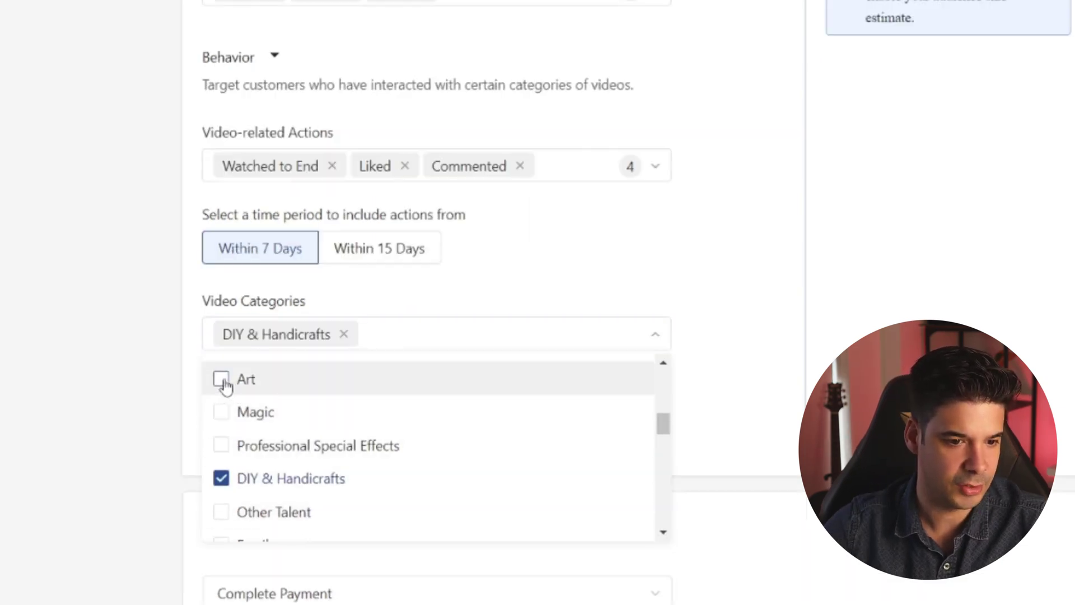
pyautogui.click(222, 380)
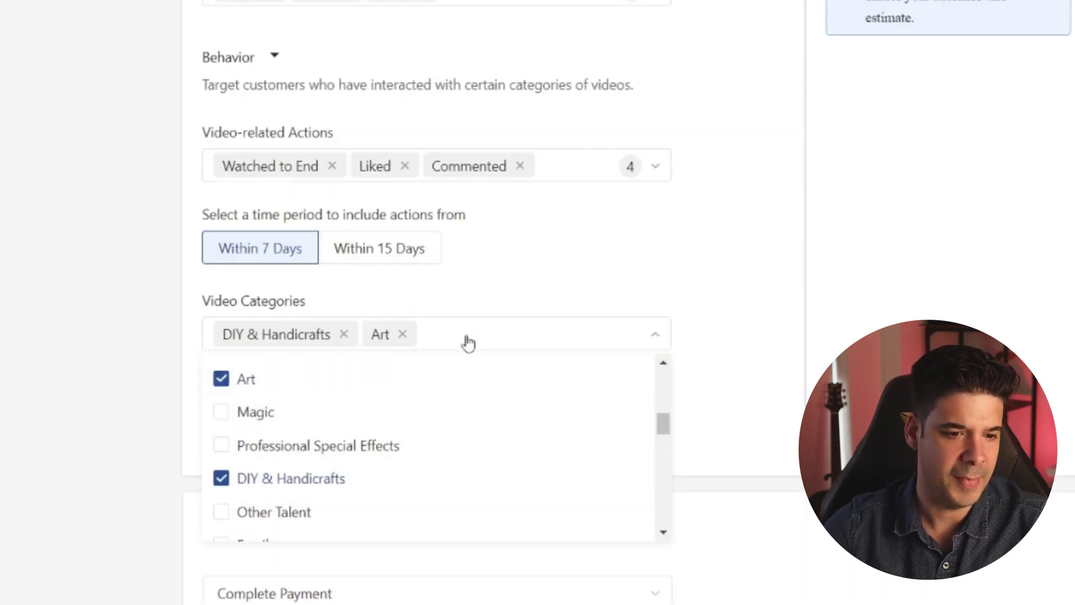
pyautogui.click(548, 275)
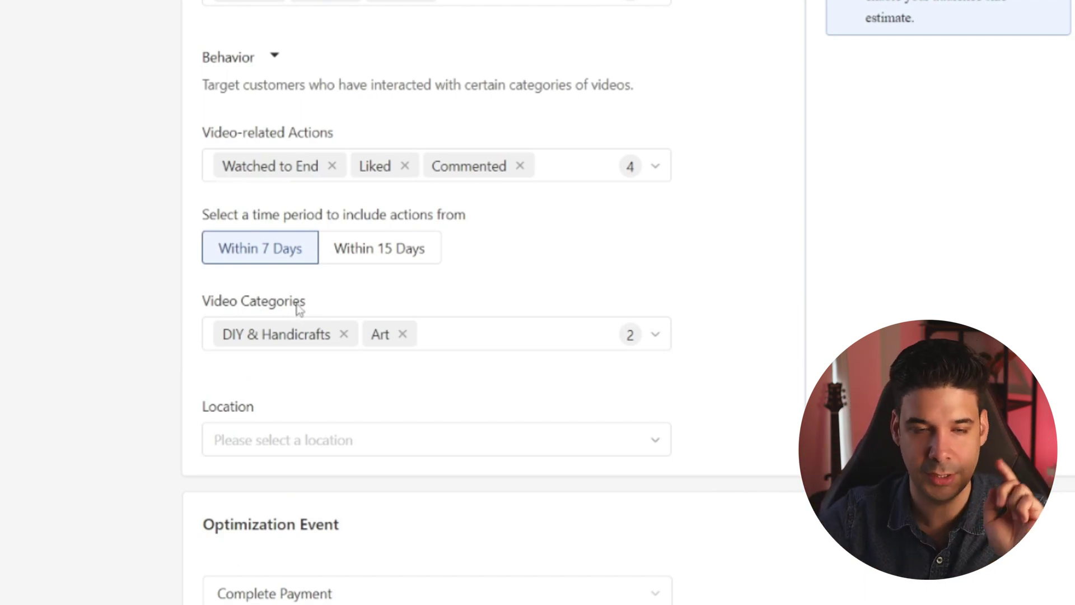
# Set the targeting location to United States
pyautogui.scroll(-3, 480, 269)
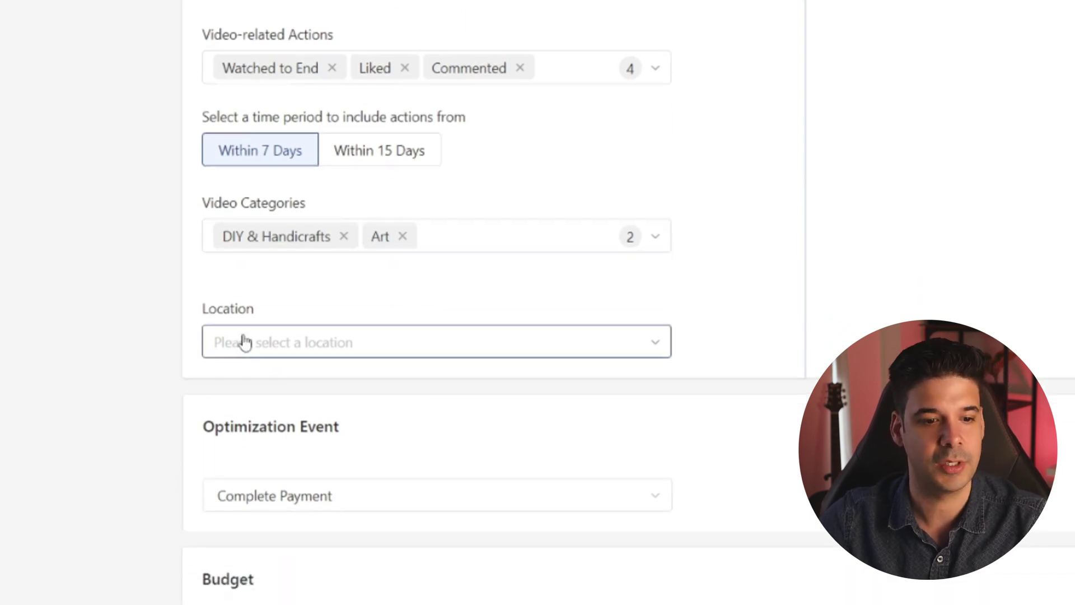
pyautogui.click(247, 343)
pyautogui.click(325, 390)
pyautogui.write('US')
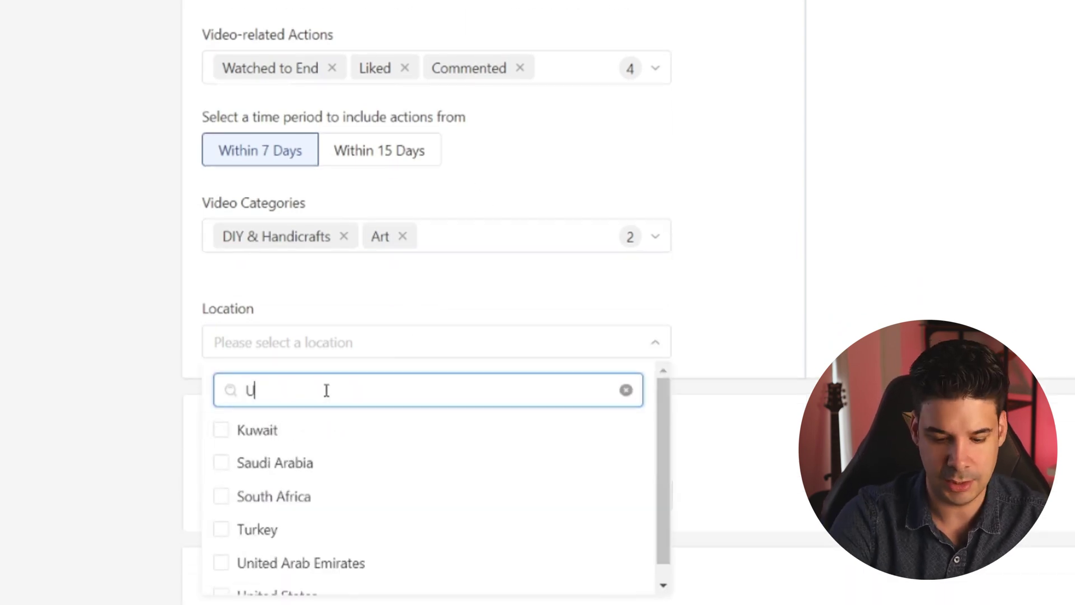
pyautogui.write('A')
pyautogui.press('BackSpace')
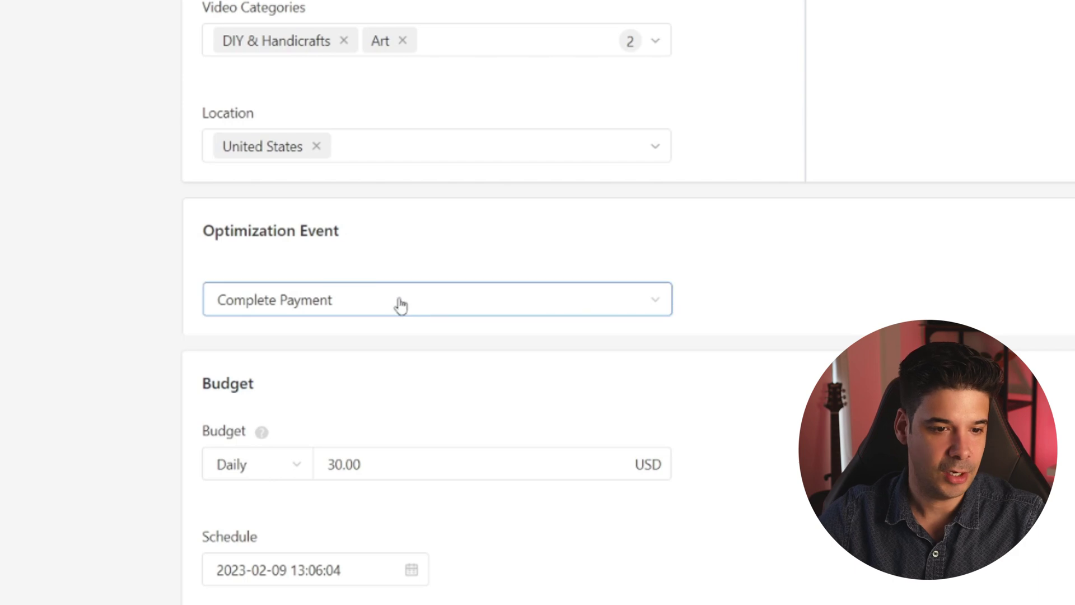
# Review the optimization events available for the campaign, such as View Content, Add to Cart and Initiate Checkout
pyautogui.click(401, 306)
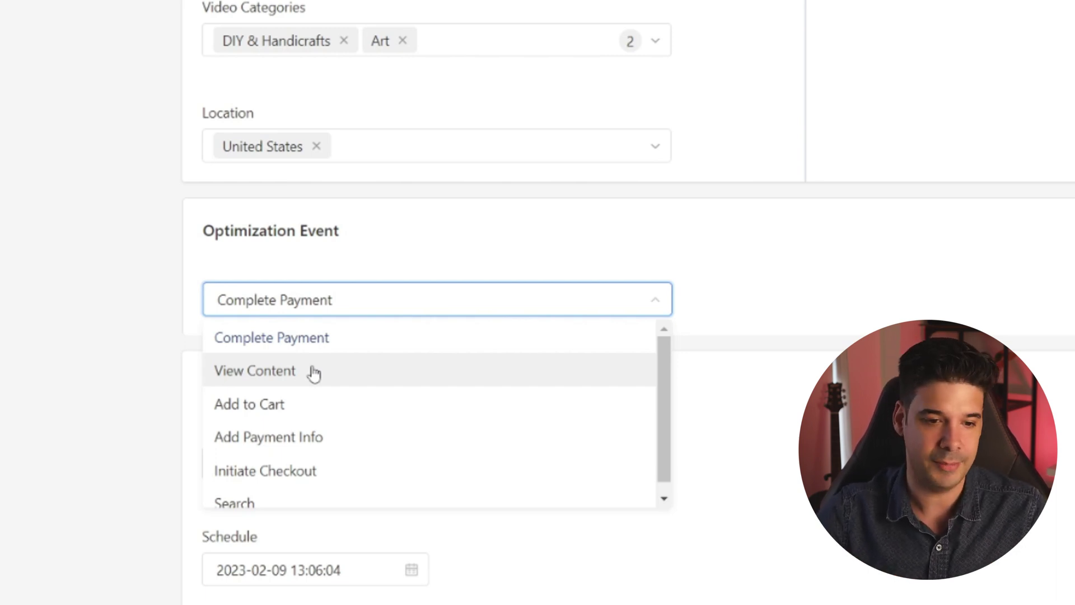
pyautogui.scroll(-1, 319, 392)
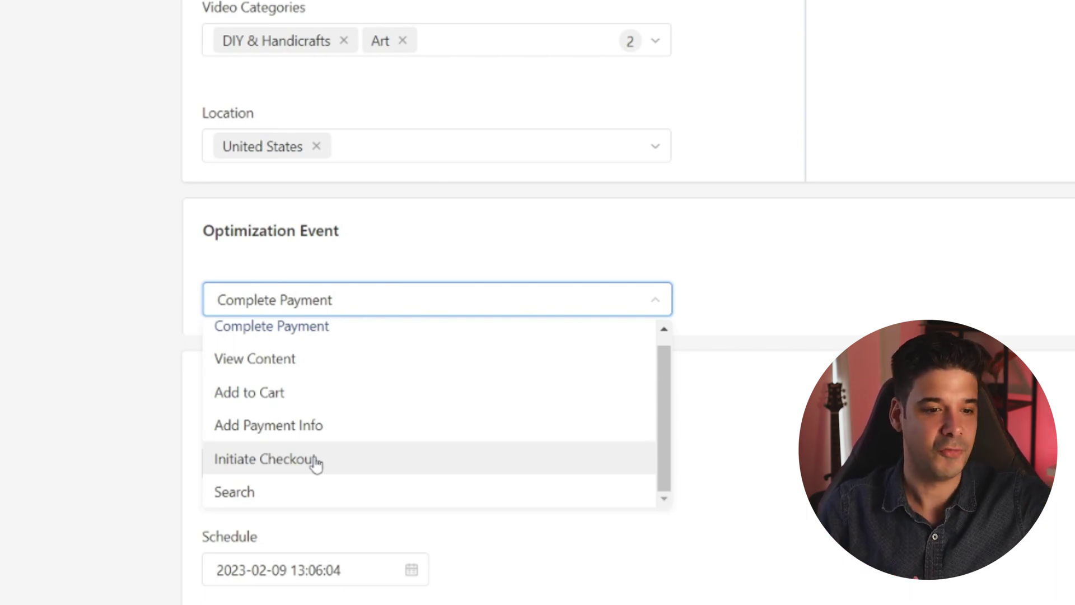
pyautogui.scroll(-2, 355, 358)
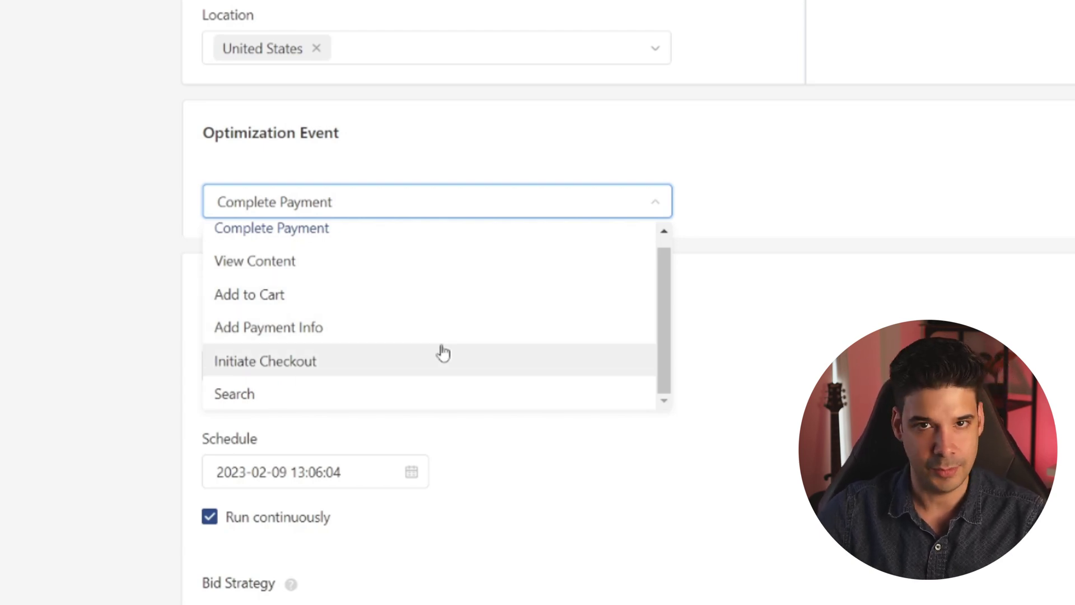
pyautogui.click(539, 160)
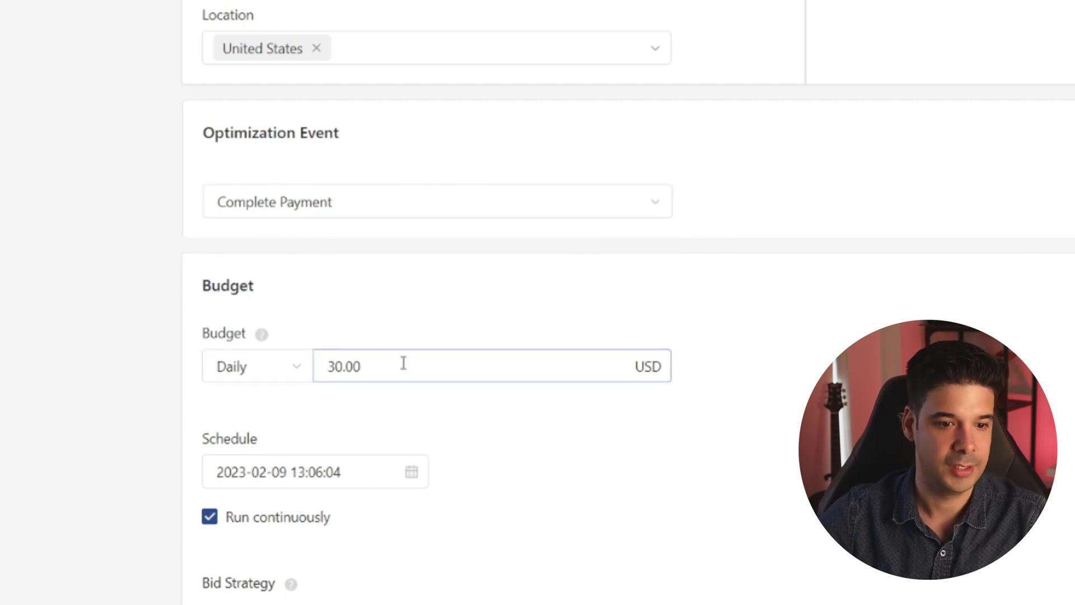
# Set the daily budget to 20 USD and turn off the continuous run so the schedule accepts an end time
pyautogui.moveTo(384, 365); pyautogui.dragTo(246, 352)
pyautogui.write('20')
pyautogui.click(392, 331)
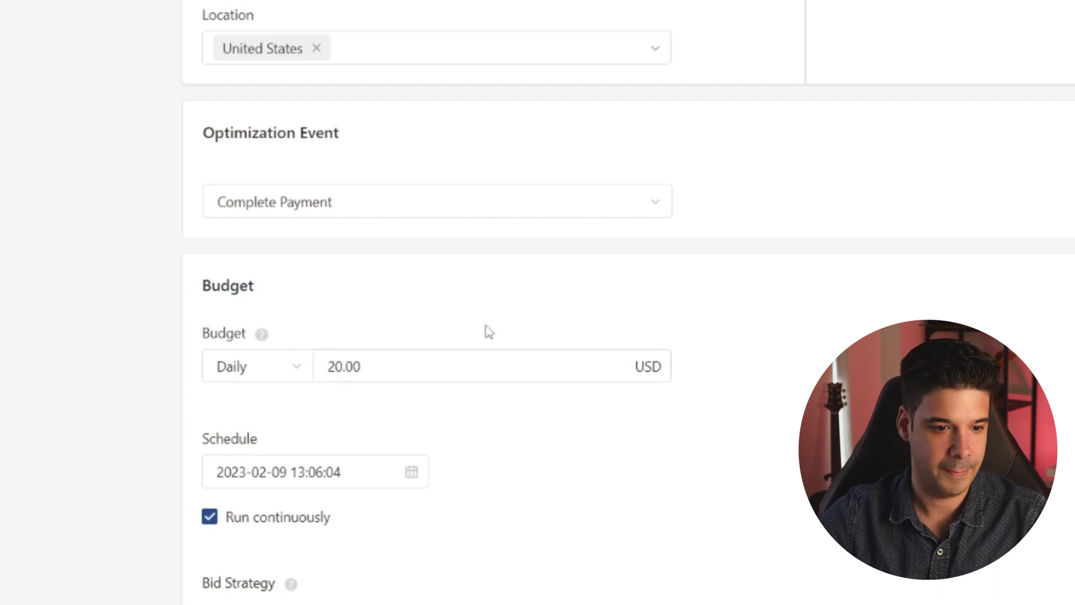
pyautogui.click(209, 516)
pyautogui.scroll(-2, 501, 489)
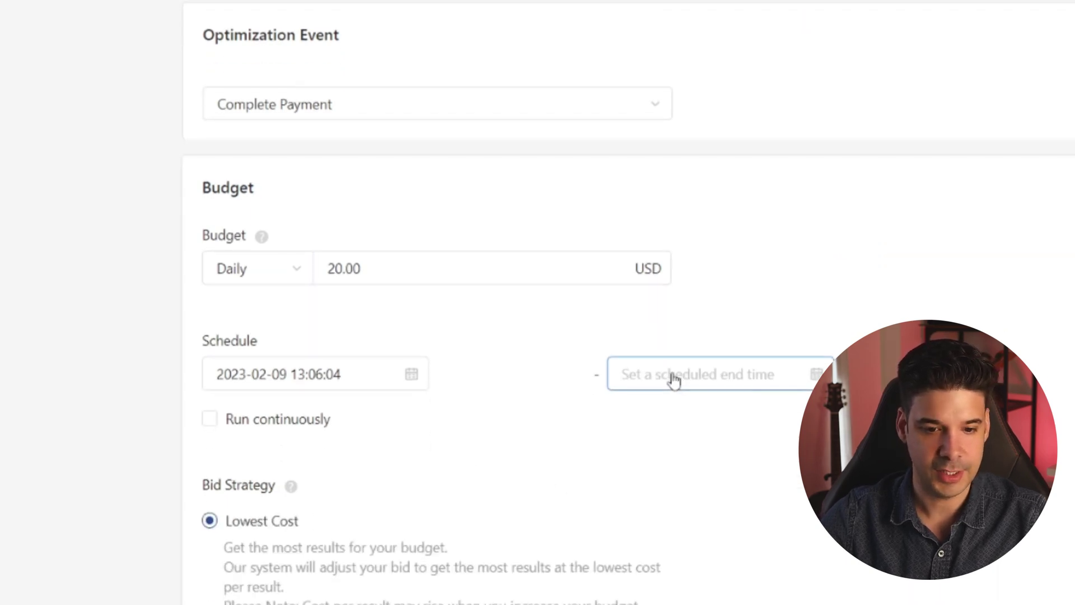
pyautogui.click(674, 381)
pyautogui.click(784, 550)
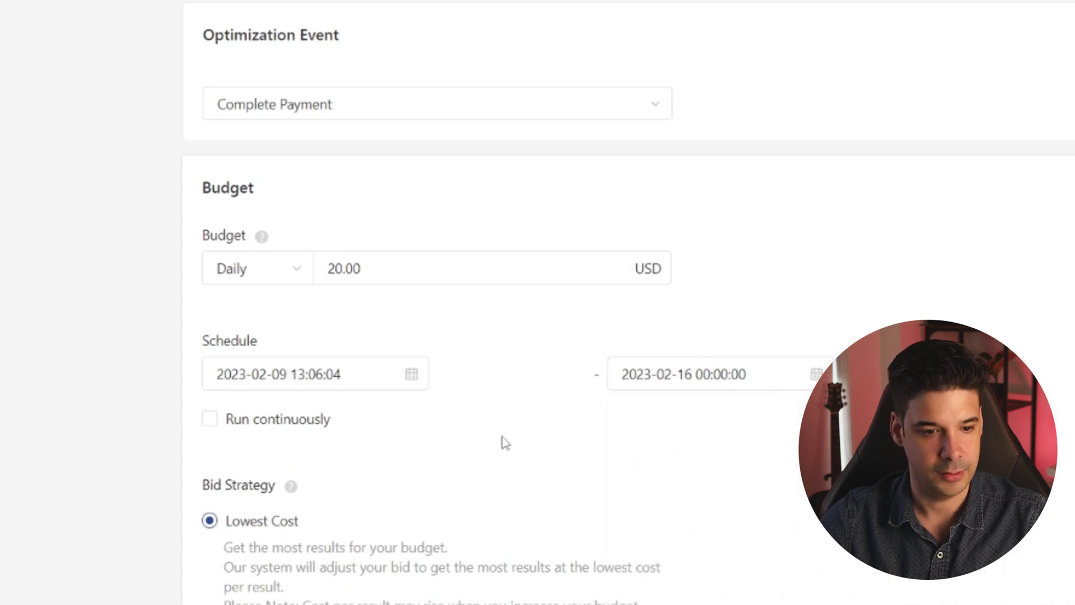
# Try the Cost Cap bid strategy with a bid of 20.00 USD per Complete Payment
pyautogui.scroll(-5, 276, 480)
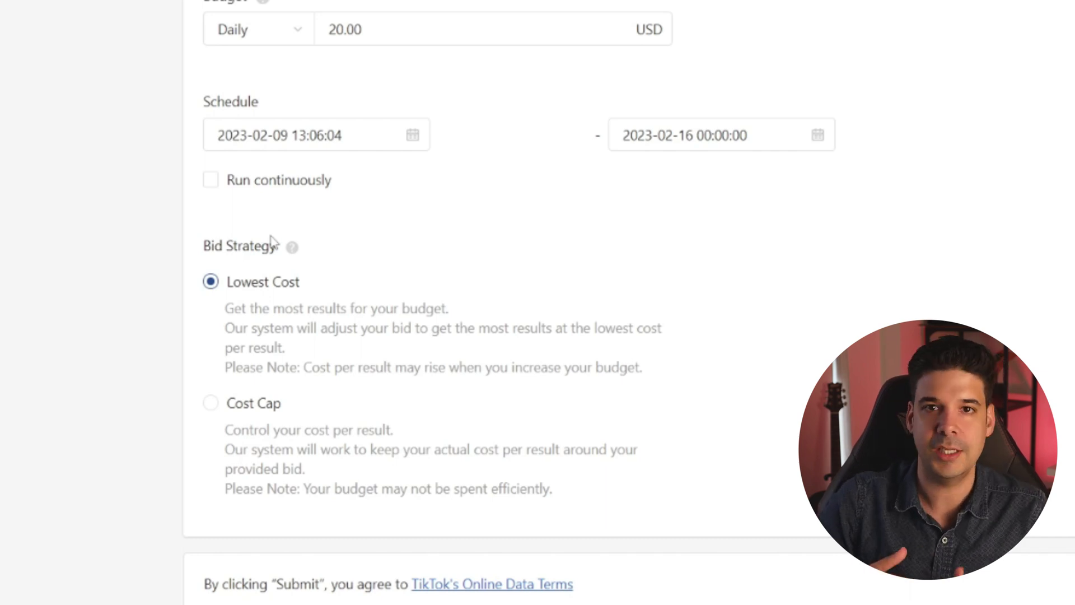
pyautogui.click(210, 403)
pyautogui.click(328, 437)
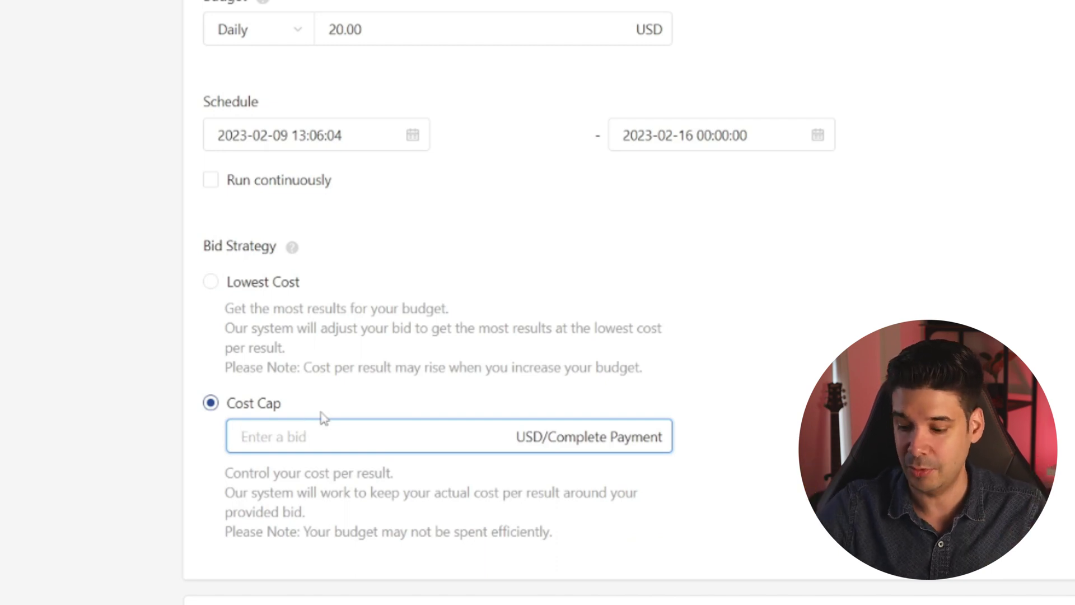
pyautogui.write('20.00')
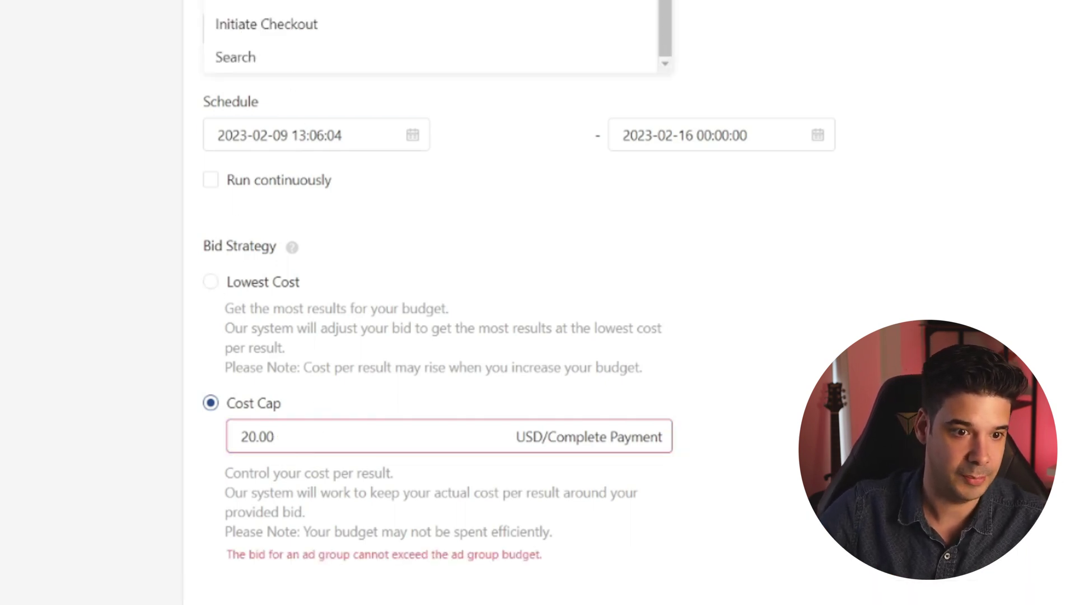
# Change the optimization event to Add to Cart and set the Cost Cap bid to 5 USD
pyautogui.click(322, 3)
pyautogui.click(307, 434)
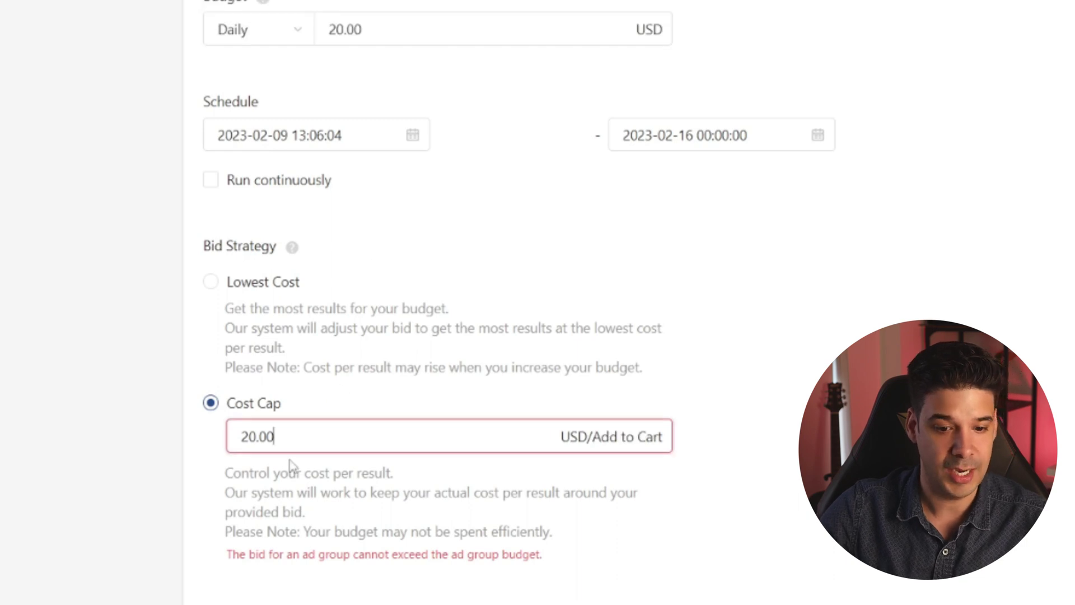
pyautogui.moveTo(293, 439); pyautogui.dragTo(210, 424)
pyautogui.write('5')
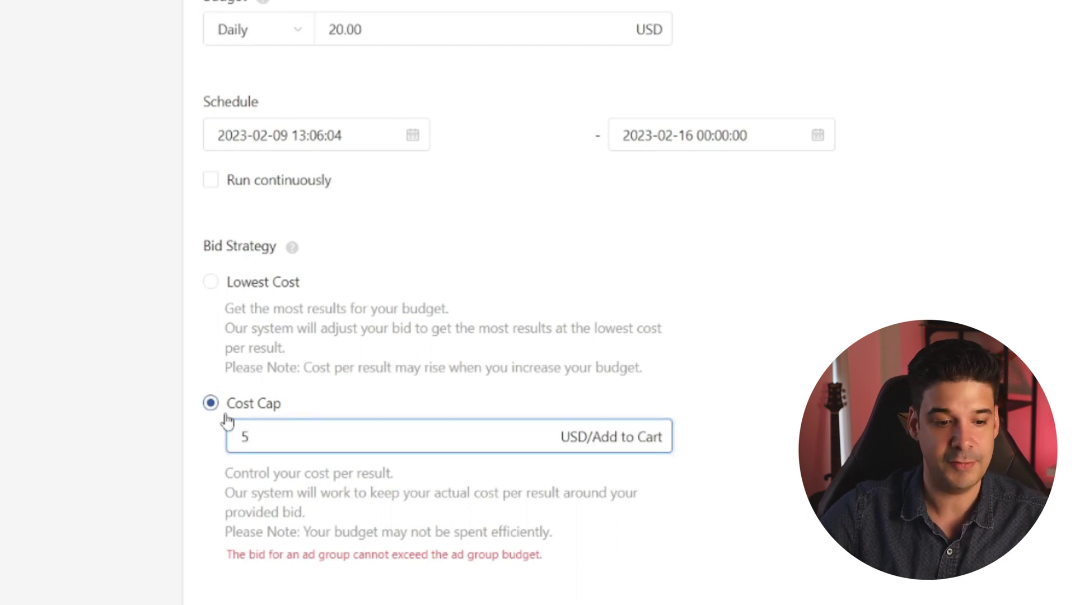
pyautogui.click(209, 423)
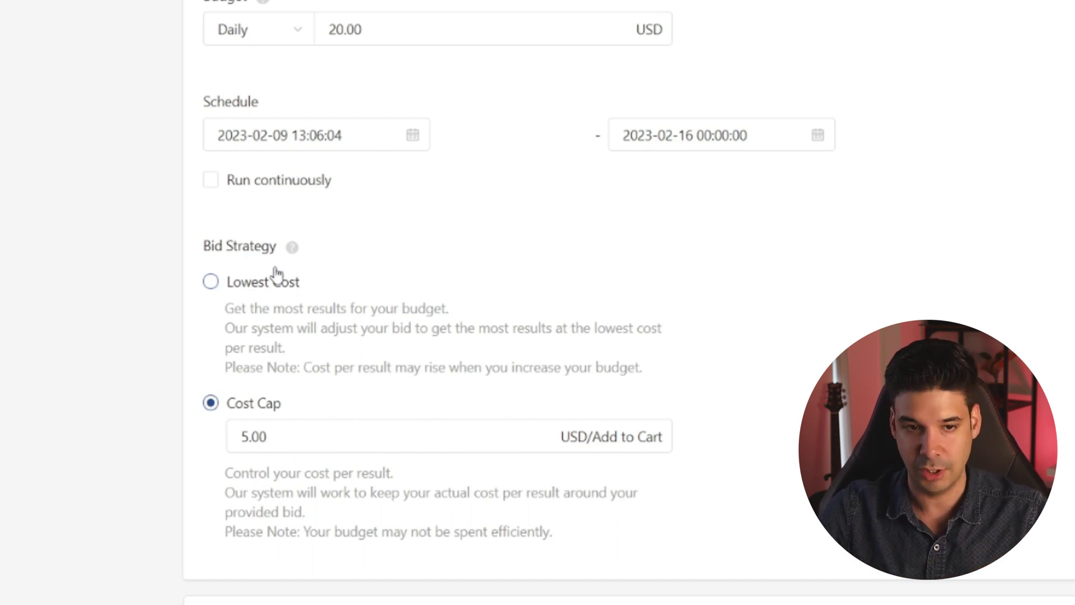
# Return the optimization event to Complete Payment and the bid strategy to Lowest Cost
pyautogui.click(392, 1)
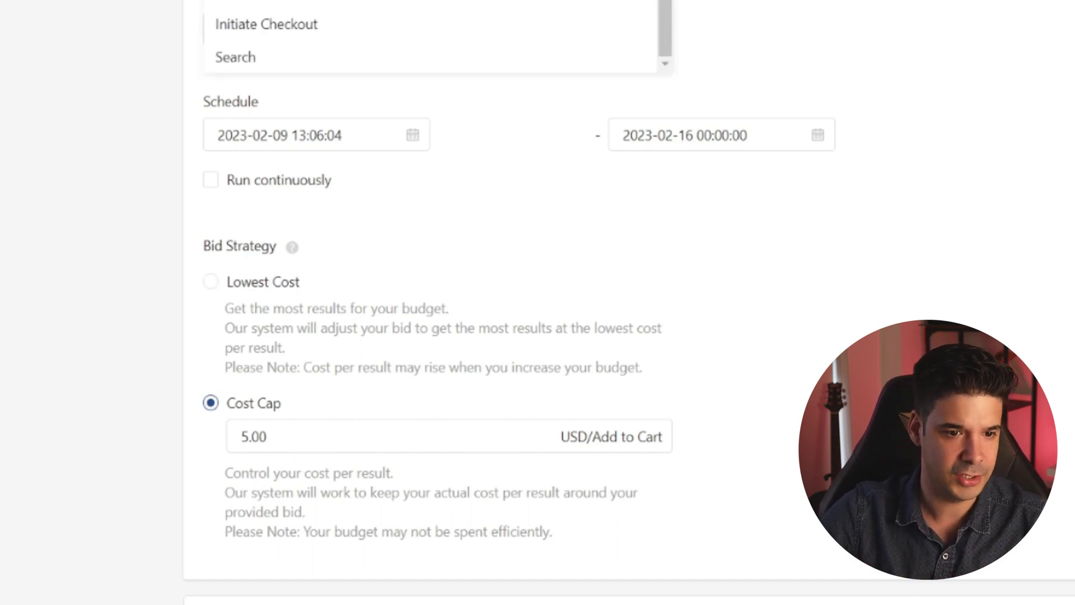
pyautogui.click(263, 1)
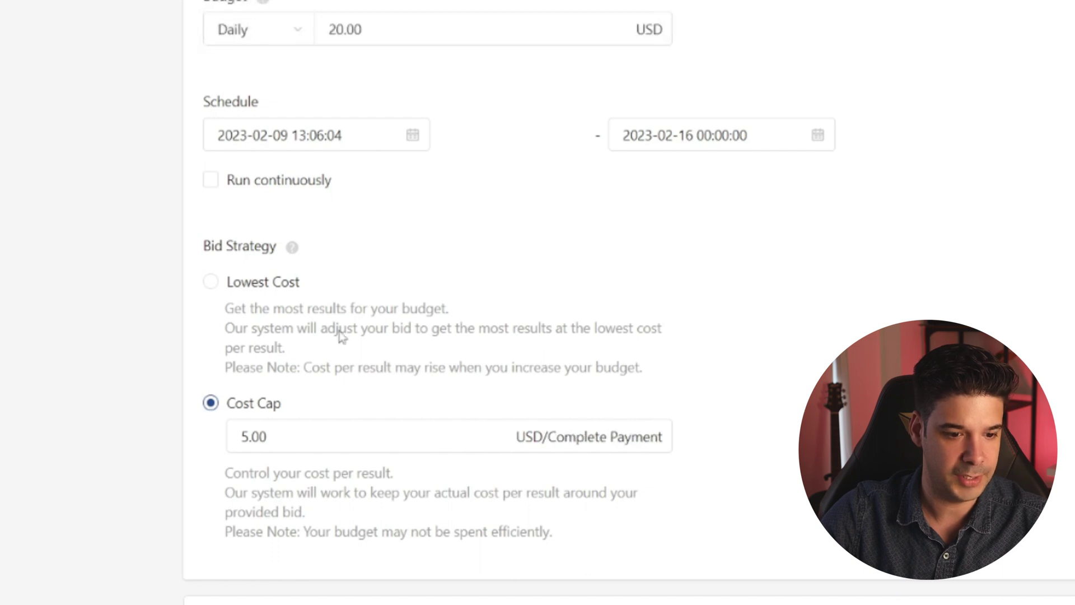
pyautogui.click(212, 283)
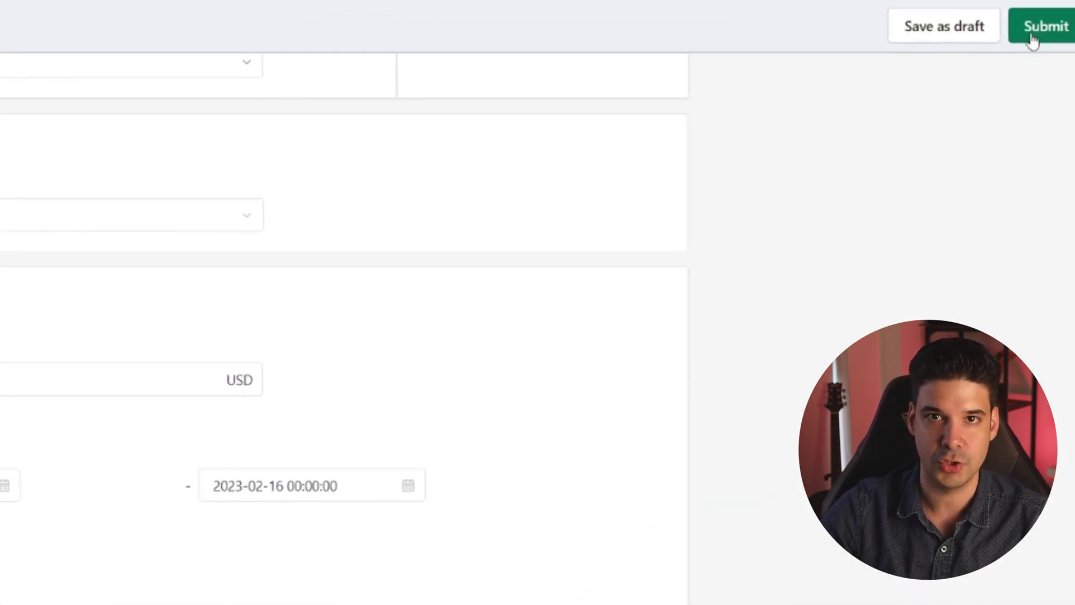
# Submit the ad campaign and continue to TikTok Business Center to add a payment balance
pyautogui.click(1032, 37)
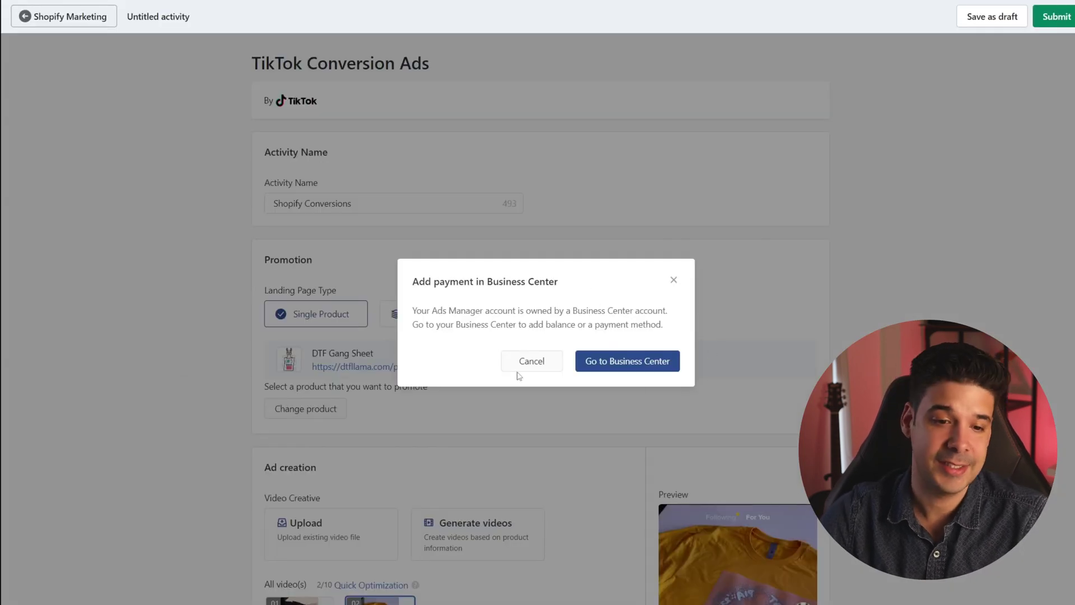
pyautogui.click(597, 364)
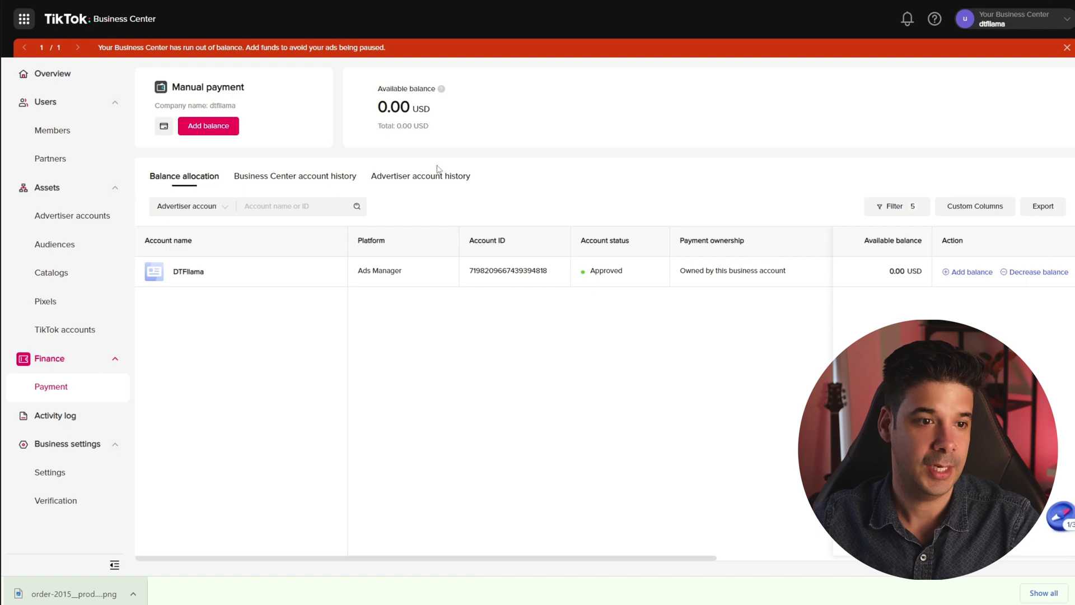
# Add 200 USD to the Business Center balance and check the available balance
pyautogui.click(210, 132)
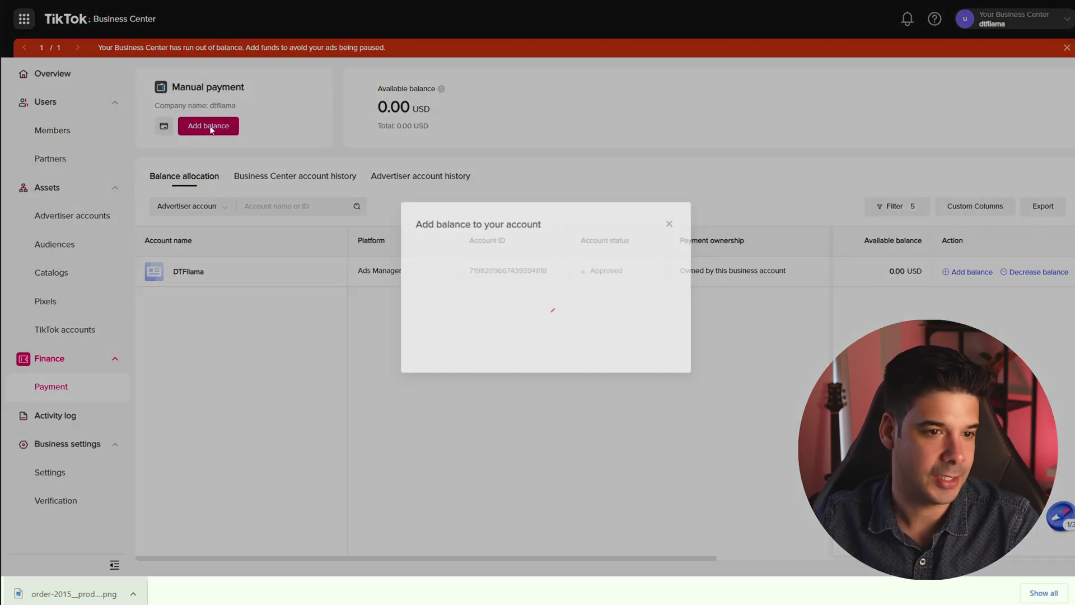
pyautogui.click(476, 252)
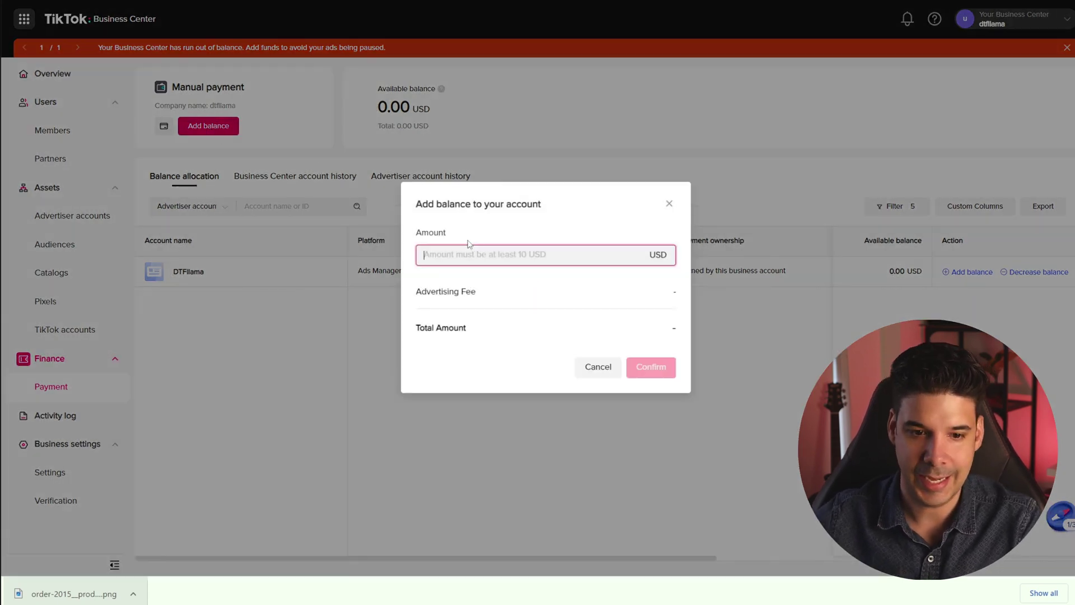
pyautogui.write('1')
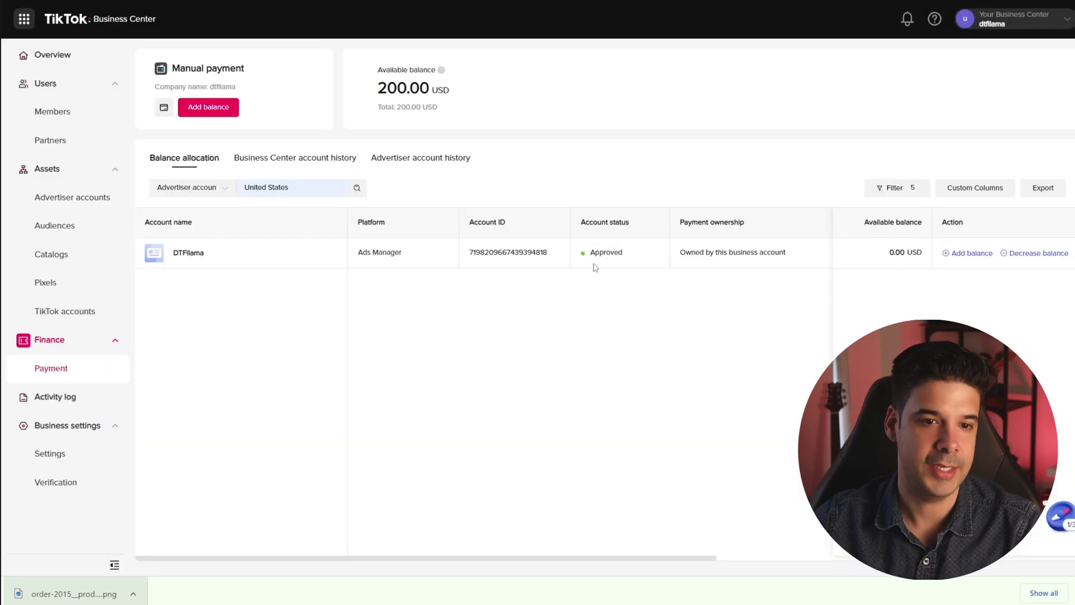
pyautogui.moveTo(377, 94); pyautogui.dragTo(432, 96)
pyautogui.click(434, 98)
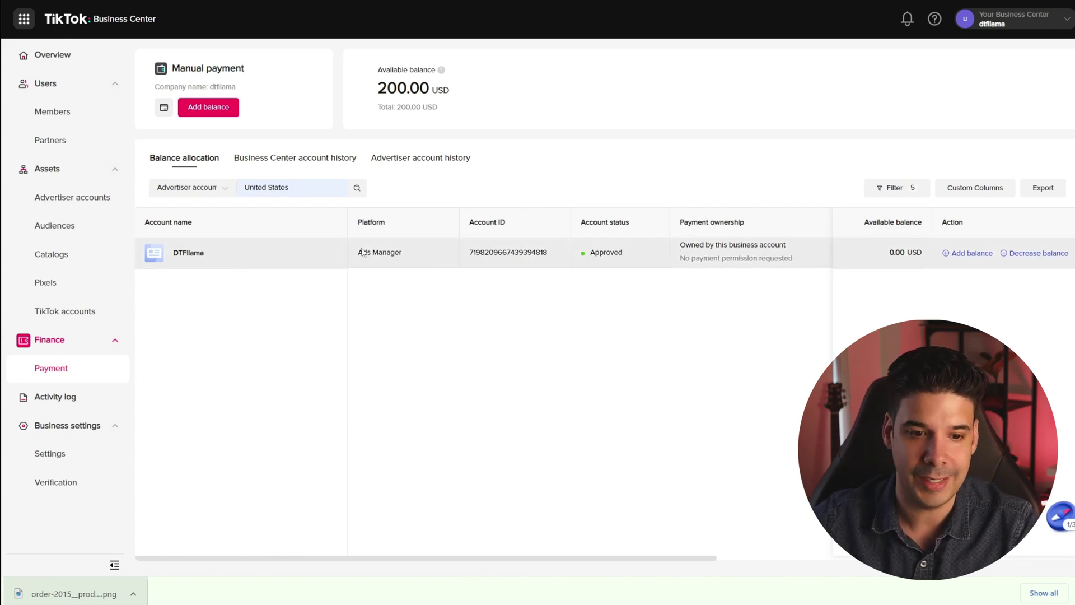
# Transfer all 200 USD of the Business Center balance to the DTFllama advertiser account
pyautogui.click(966, 255)
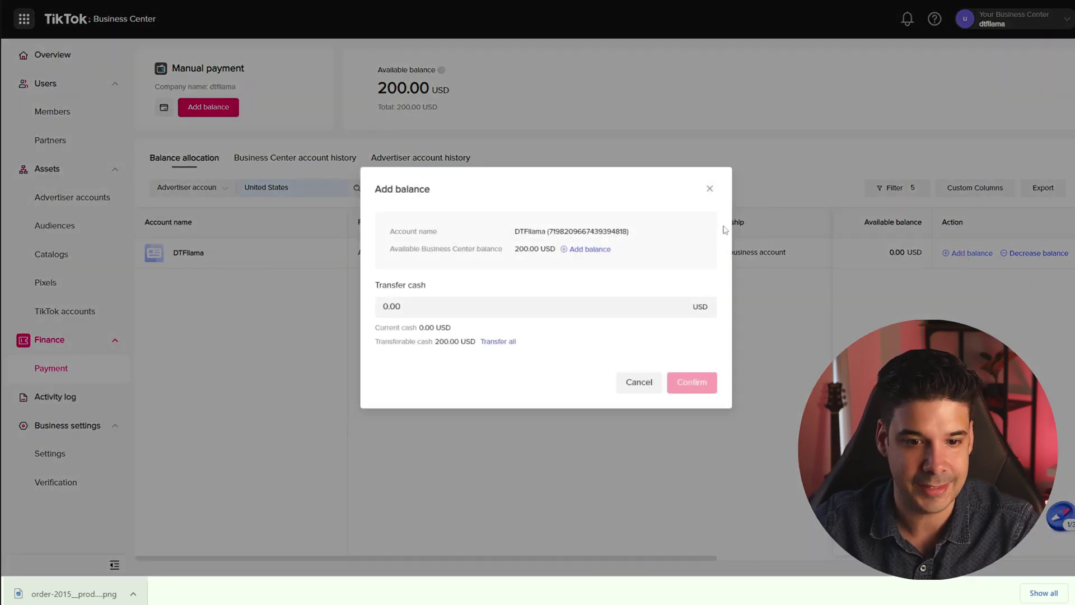
pyautogui.click(417, 298)
pyautogui.write('200')
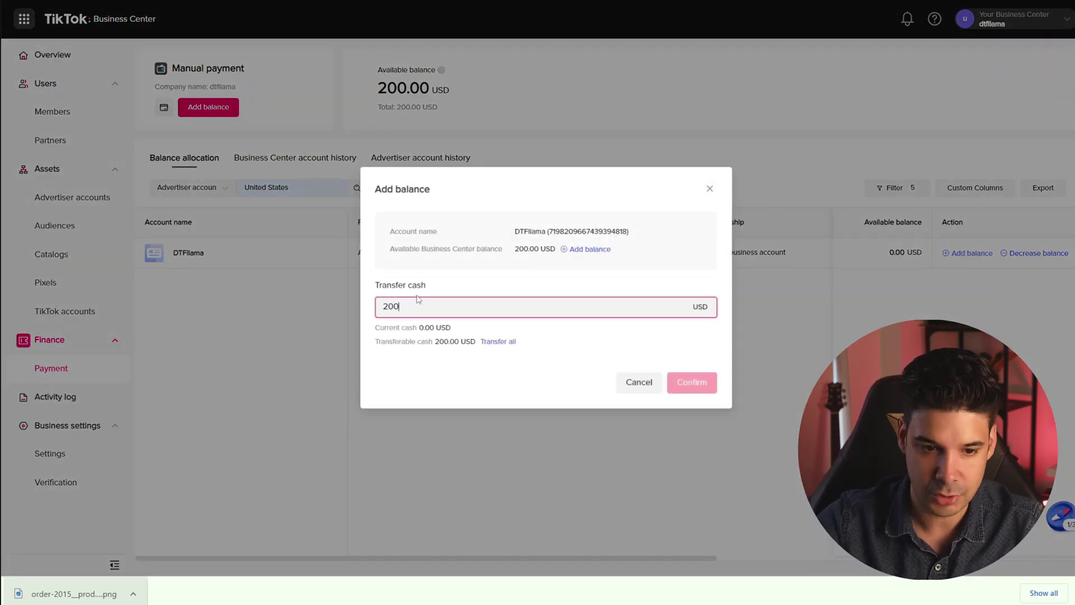
pyautogui.click(584, 340)
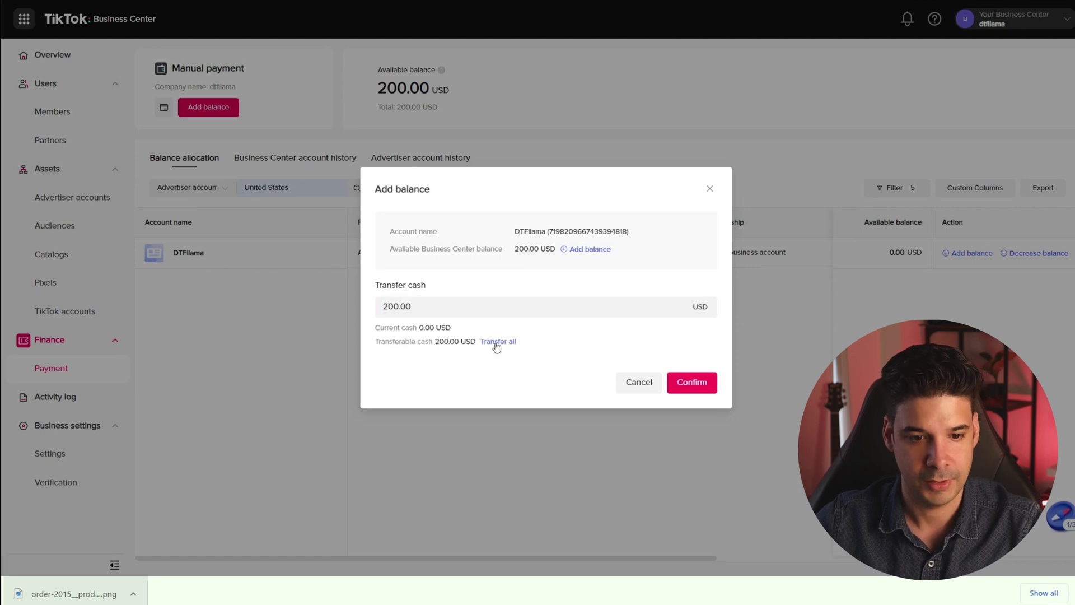
pyautogui.click(701, 383)
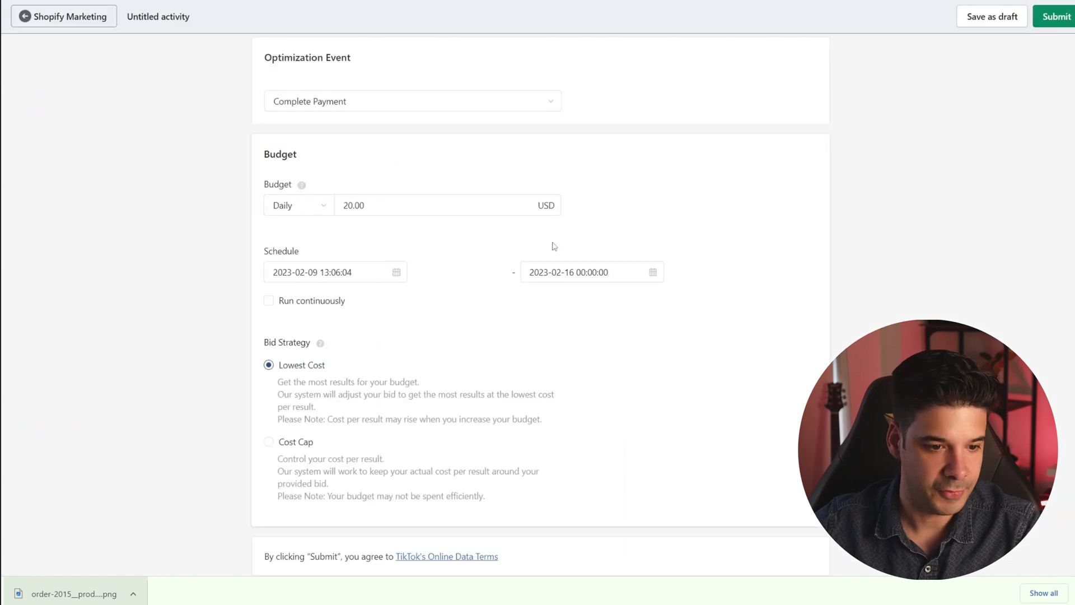
# Switch back to the Shopify ad form, submit the Shopify Conversions campaign and close the confirmation
pyautogui.click(1056, 16)
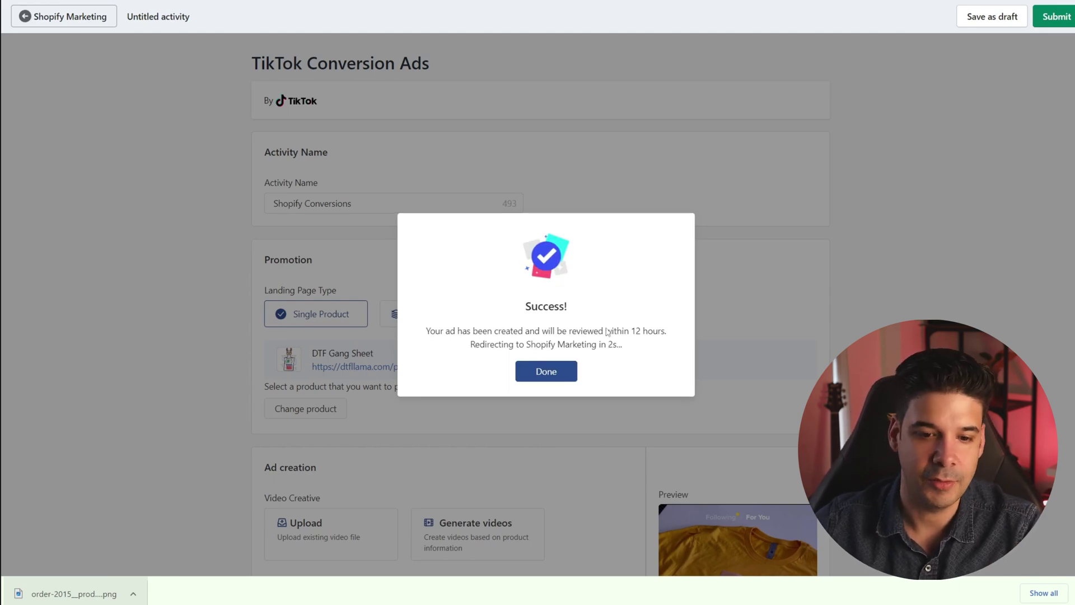
pyautogui.click(555, 377)
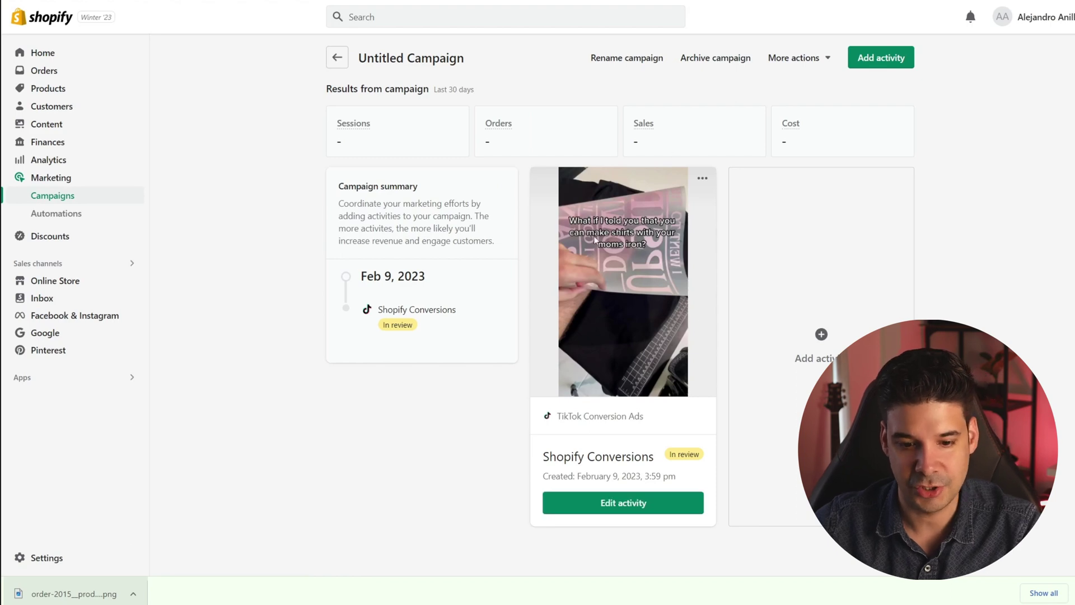
pyautogui.moveTo(550, 463); pyautogui.dragTo(645, 458)
pyautogui.click(560, 458)
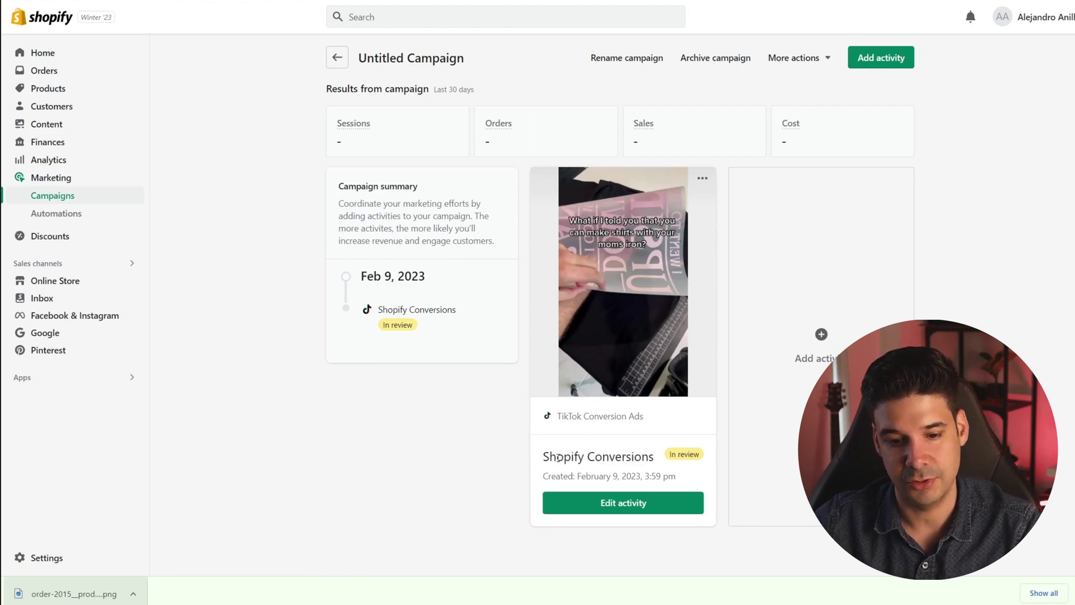
# Open the submitted Shopify Conversions activity, review its targeting, budget and promotion settings, and leave the editor
pyautogui.click(619, 504)
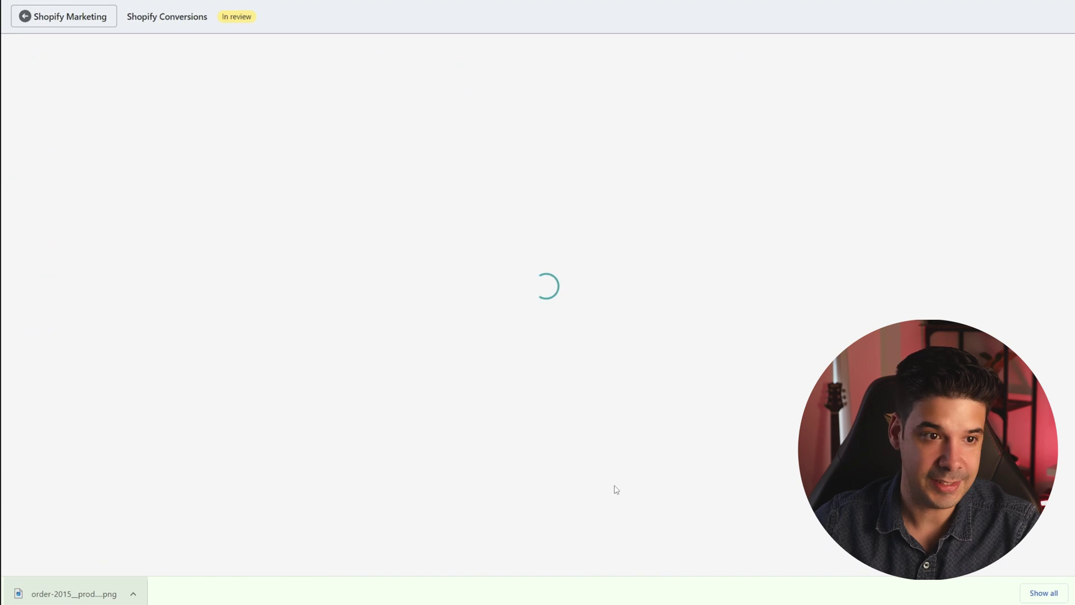
pyautogui.scroll(-15, 523, 336)
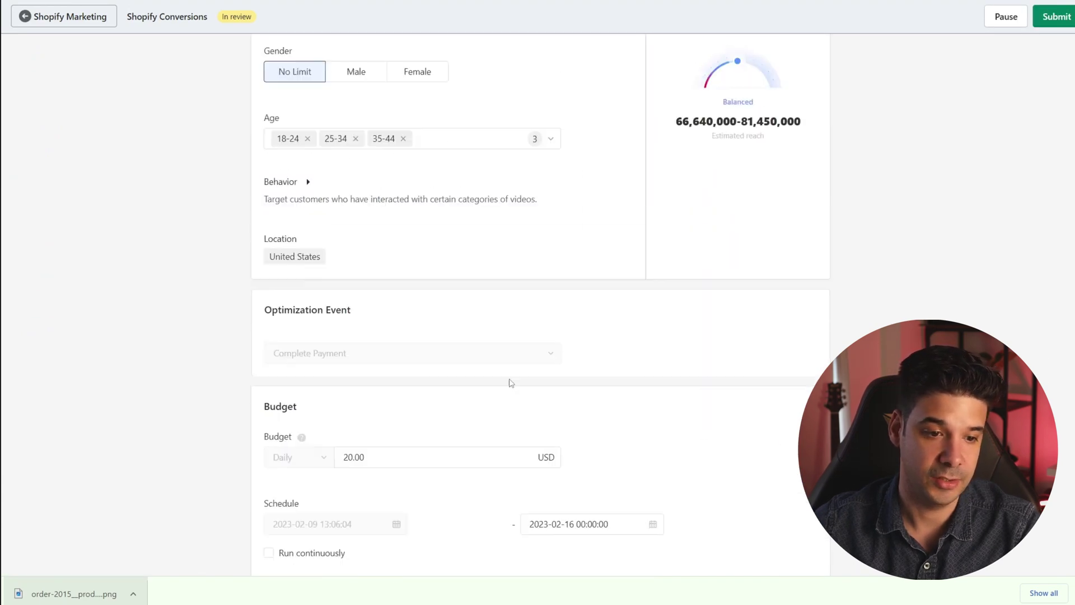
pyautogui.scroll(15, 515, 376)
pyautogui.scroll(2, 523, 375)
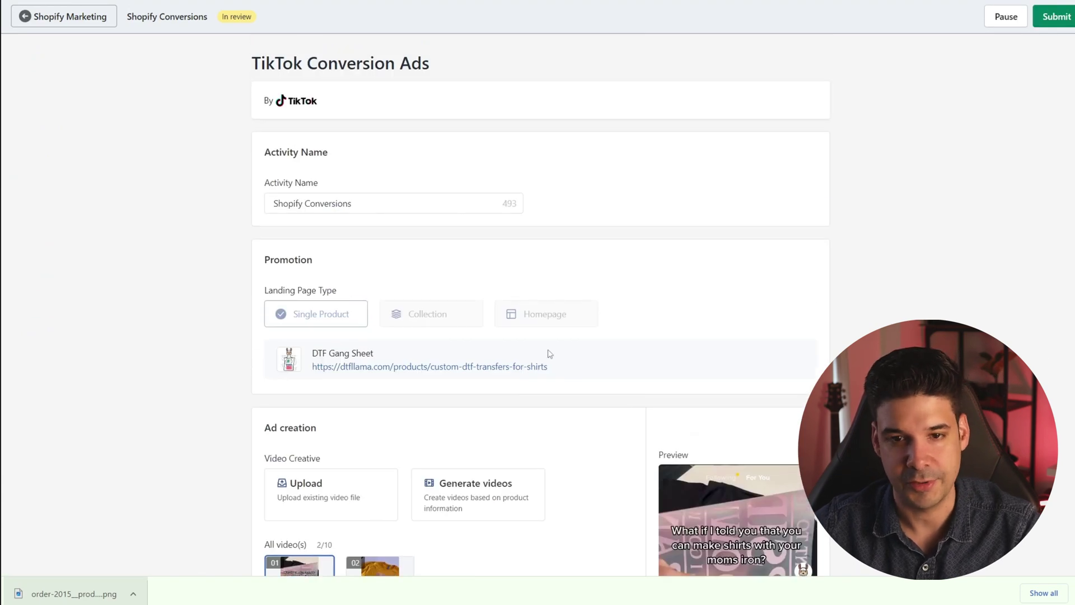
pyautogui.click(25, 18)
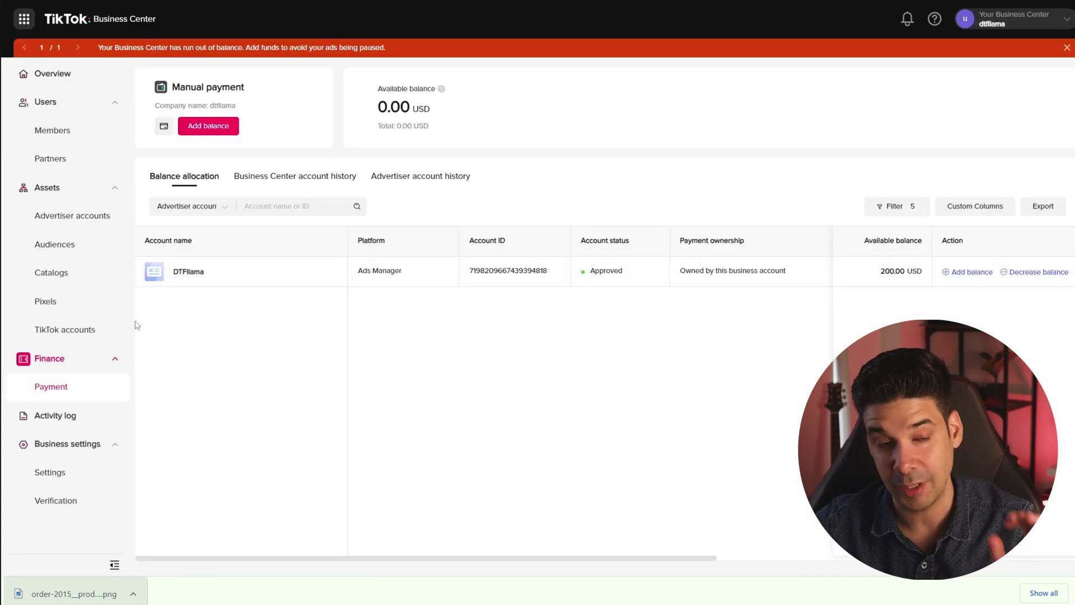
# Open TikTok Ads Manager for the DTFllama advertiser account from Business Center and check the account balance
pyautogui.click(68, 221)
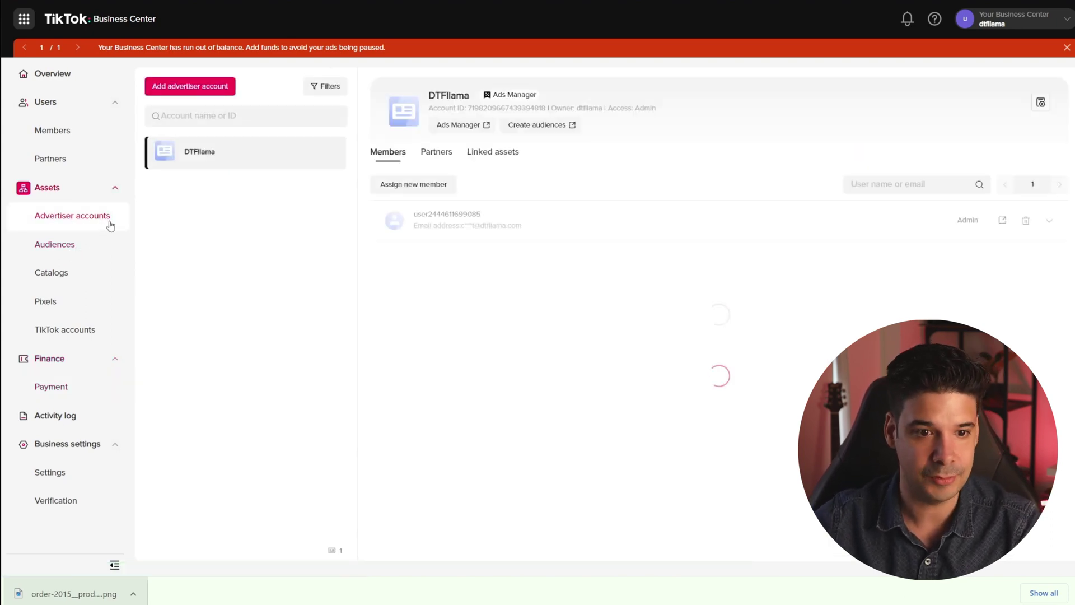
pyautogui.click(465, 129)
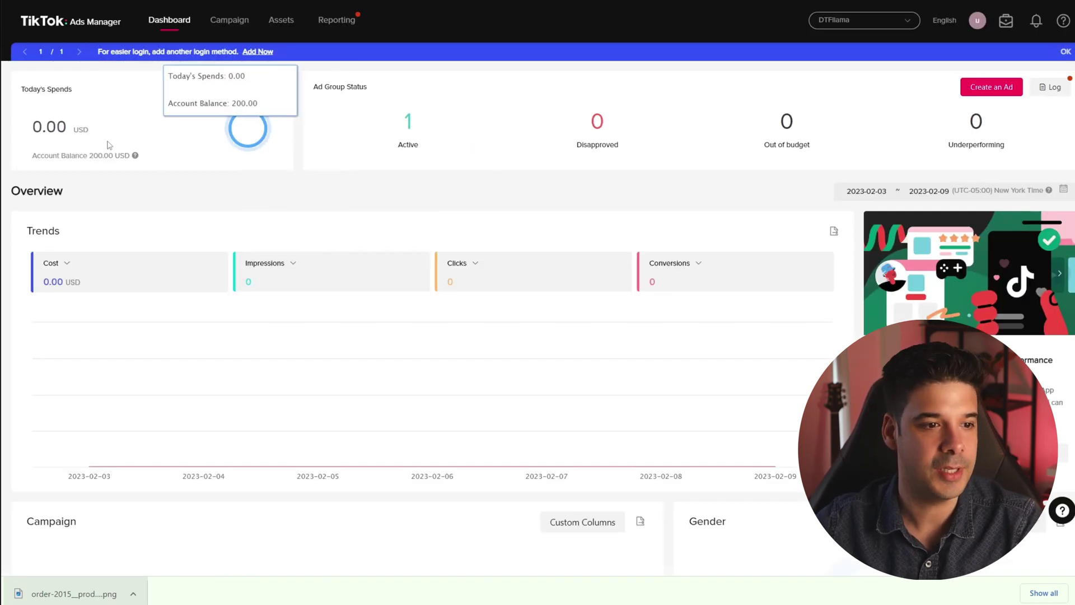
pyautogui.doubleClick(100, 156)
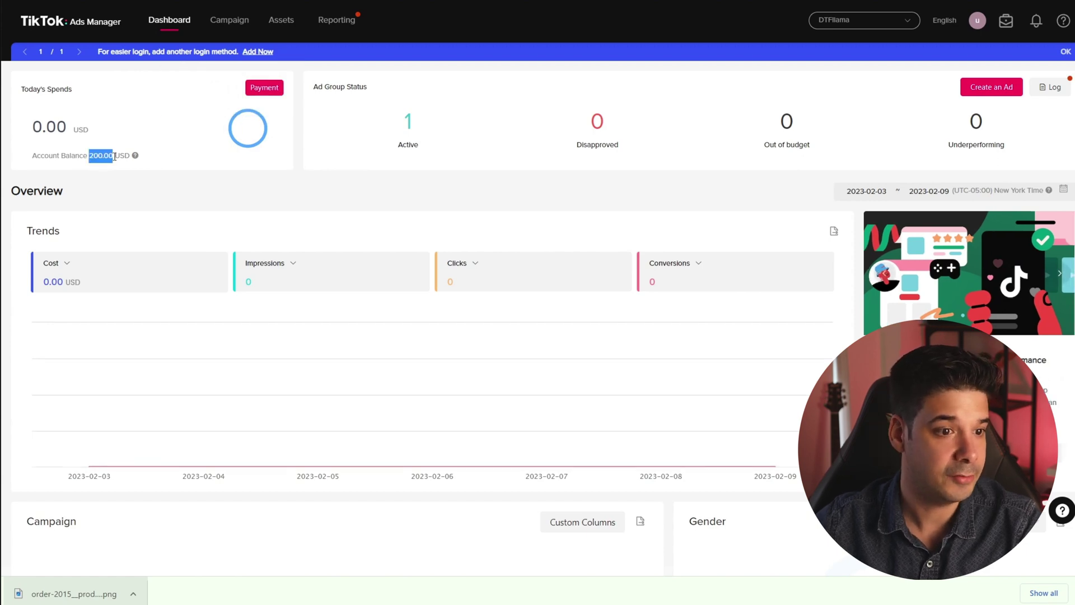
# List the active ad groups and examine the performance data of the Shopify Conversions ad group
pyautogui.click(406, 131)
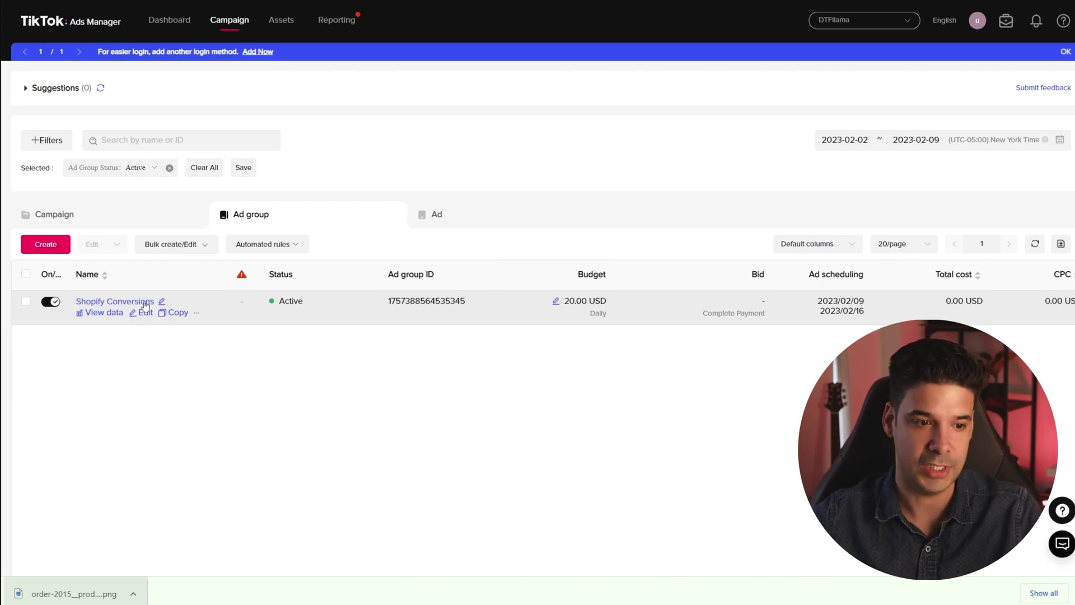
pyautogui.scroll(-1, 145, 306)
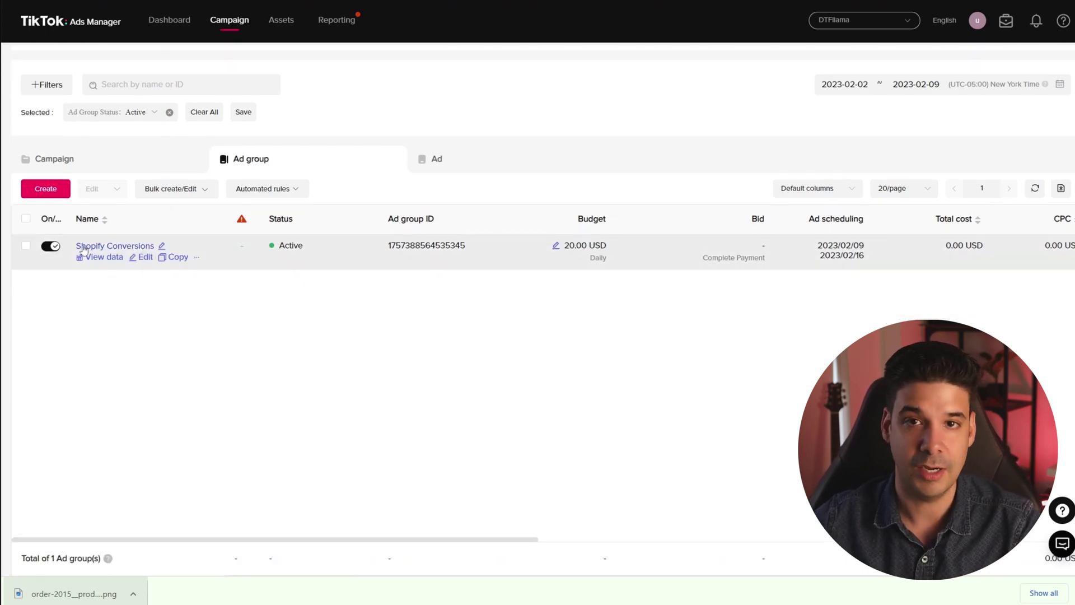
pyautogui.click(97, 258)
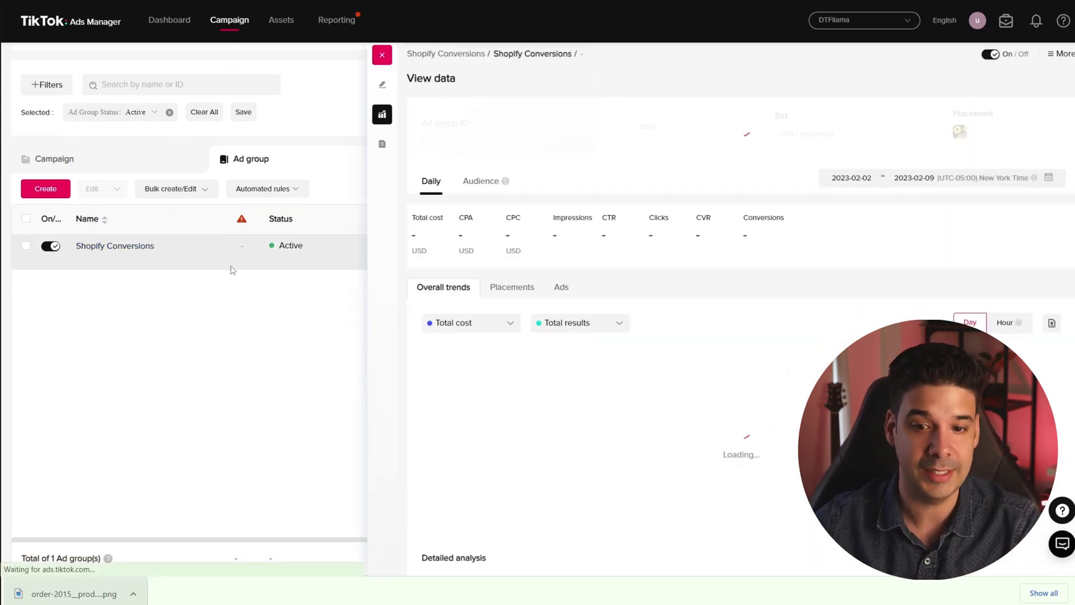
pyautogui.scroll(-2, 560, 266)
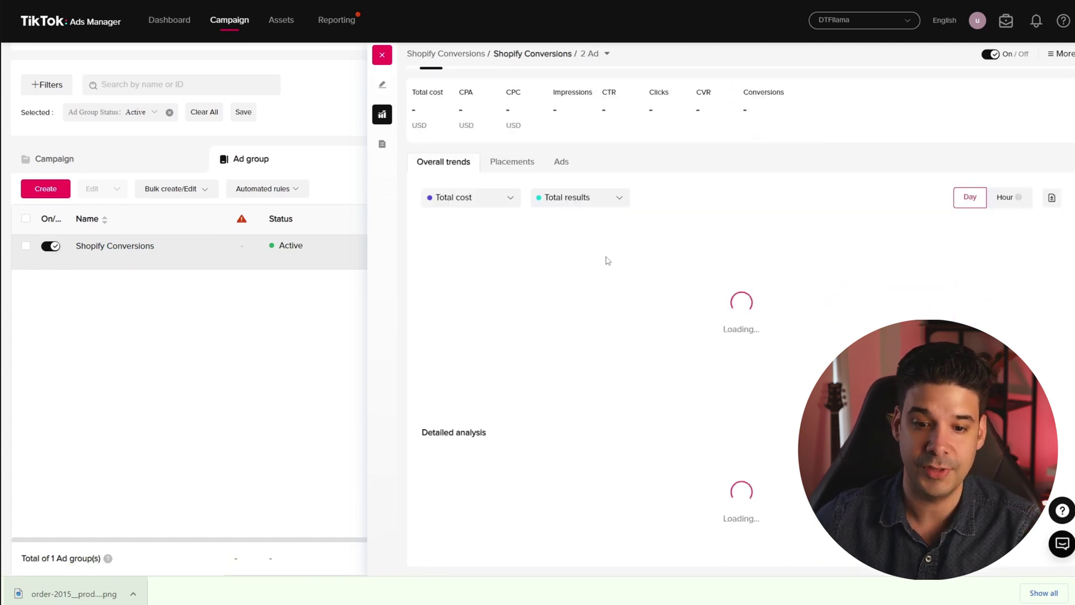
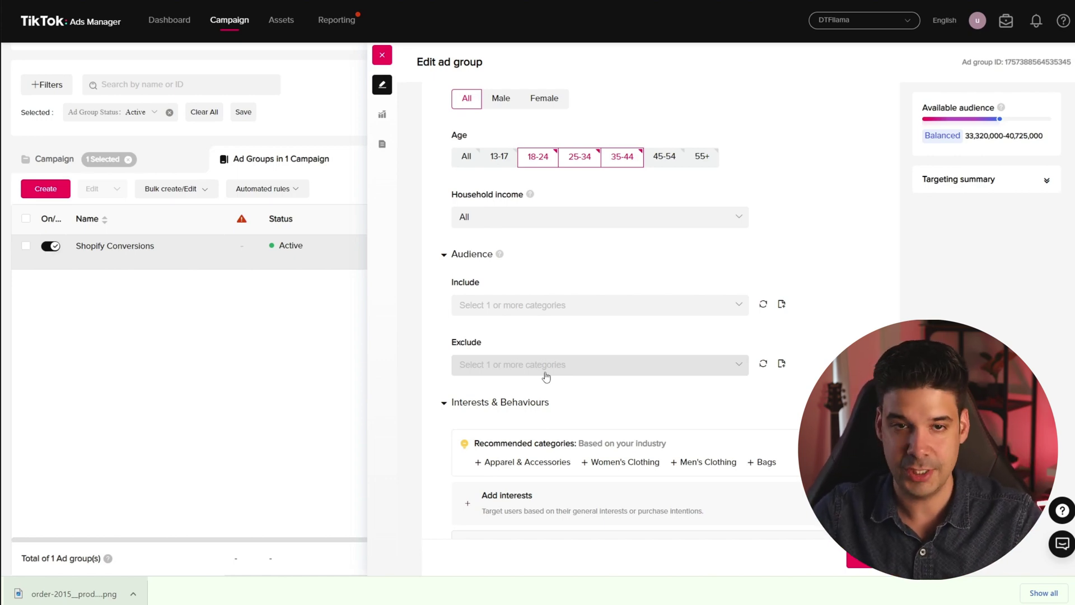
# Check the audience exclusion choices of the Shopify Conversions ad group and examine its Interests & Behaviours targeting options
pyautogui.click(527, 367)
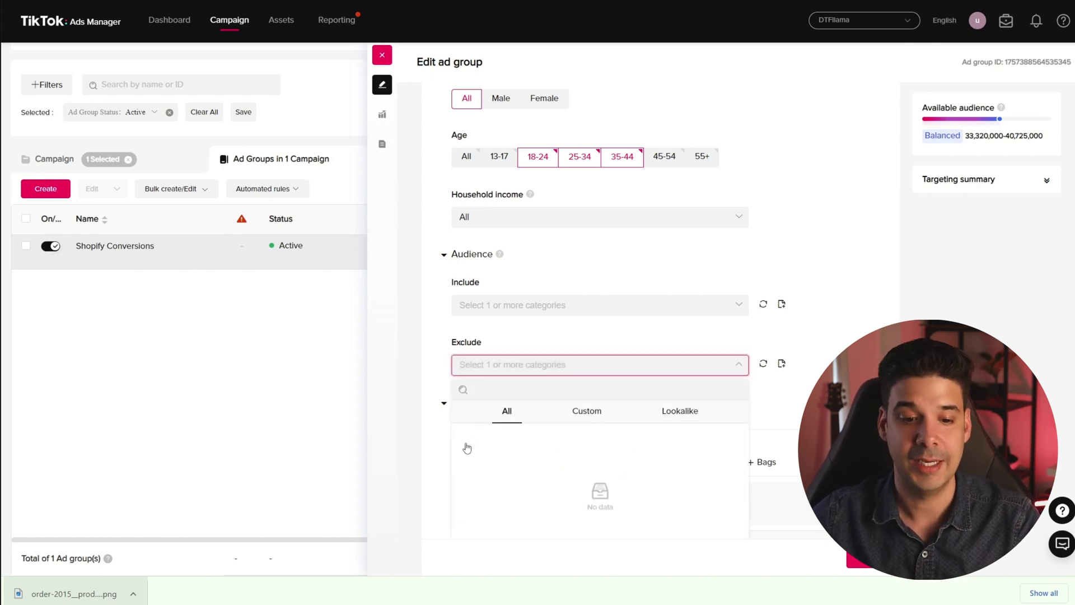
pyautogui.click(830, 344)
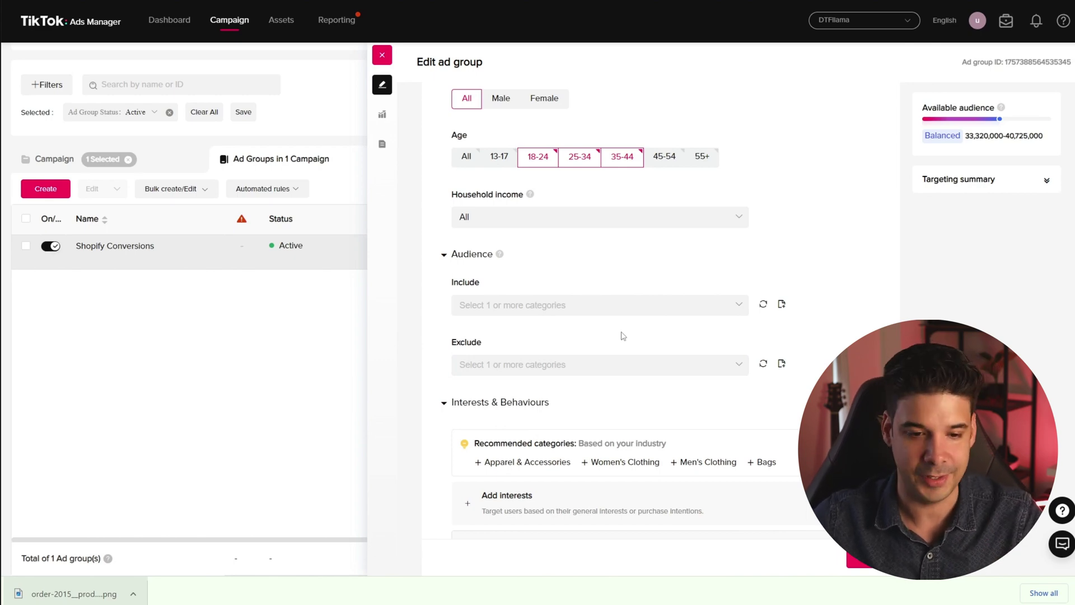
pyautogui.scroll(-3, 588, 280)
pyautogui.scroll(-1, 518, 219)
pyautogui.moveTo(523, 217)
pyautogui.scroll(-1, 621, 235)
pyautogui.scroll(1, 555, 191)
pyautogui.scroll(-1, 554, 182)
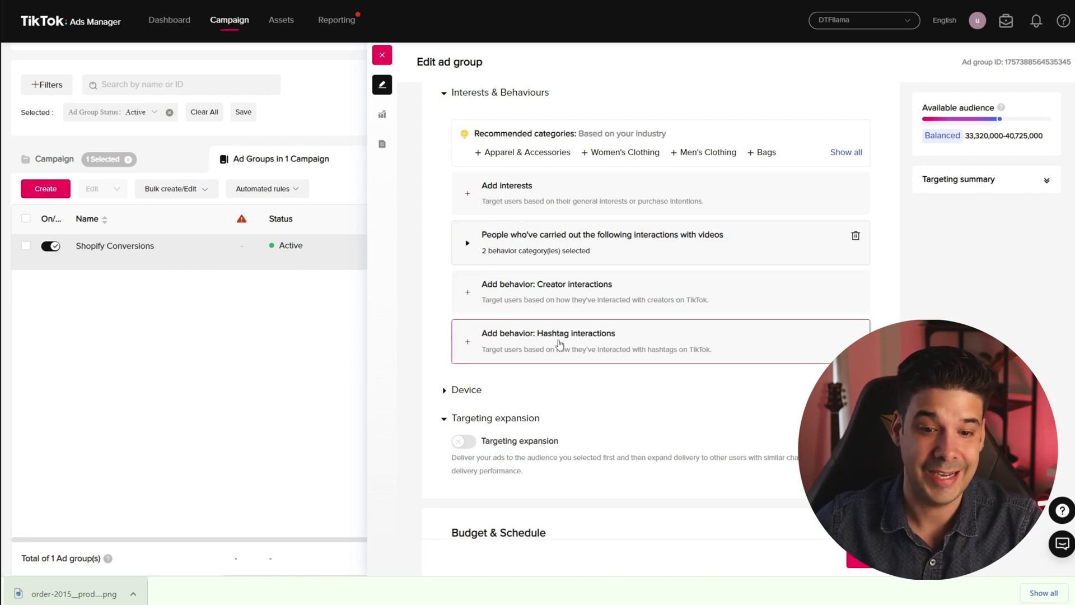
# Expand the hashtag interactions behaviour and examine the targeting expansion, budget and schedule settings of the ad group
pyautogui.click(539, 337)
pyautogui.scroll(-4, 633, 355)
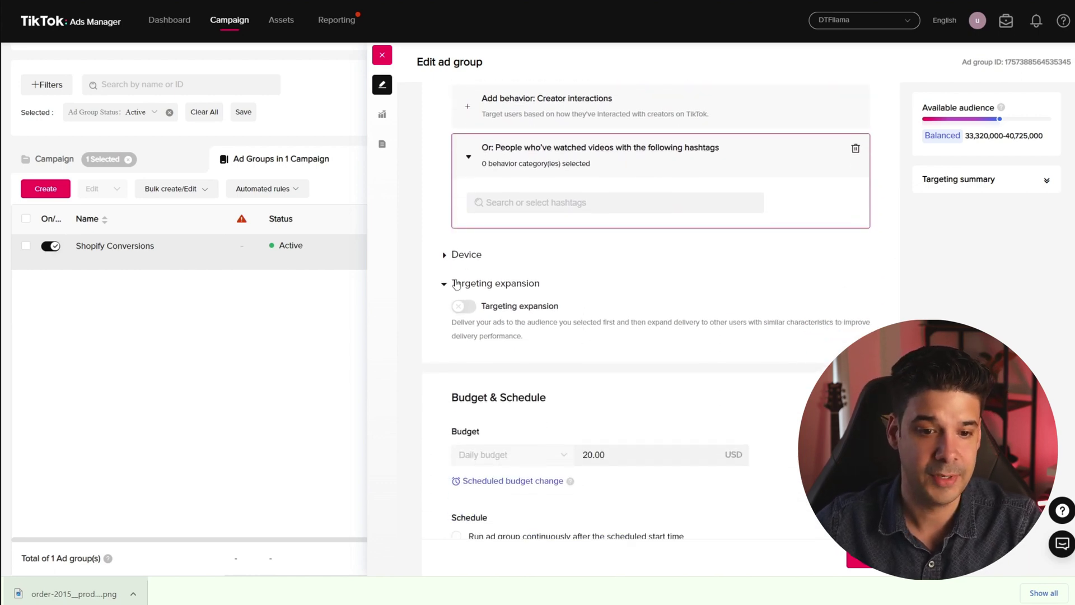
pyautogui.moveTo(482, 244); pyautogui.dragTo(548, 244)
pyautogui.click(516, 258)
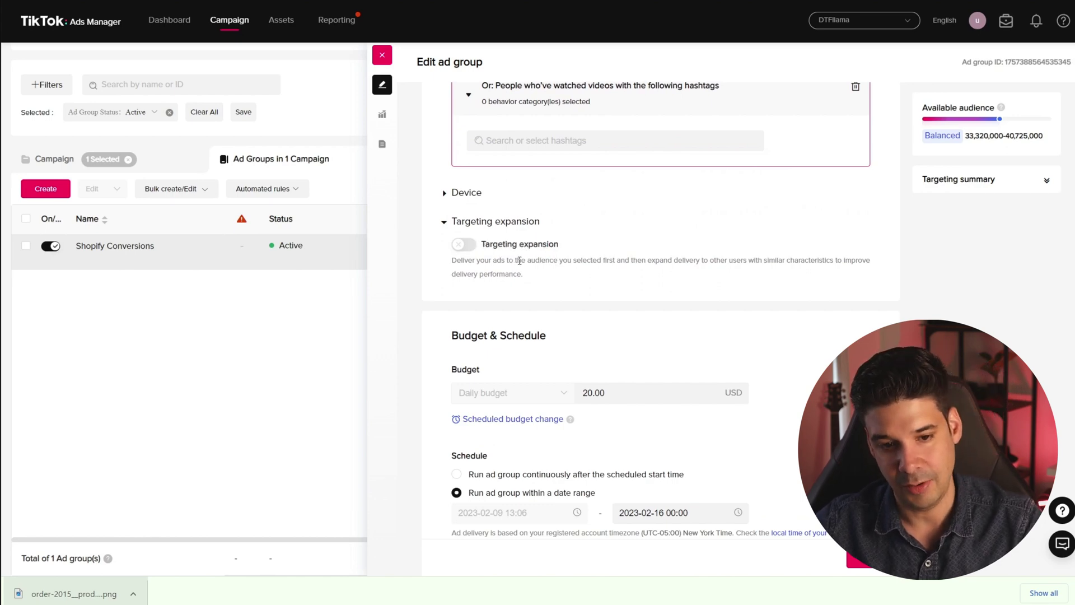
pyautogui.scroll(-2, 588, 307)
pyautogui.moveTo(567, 305)
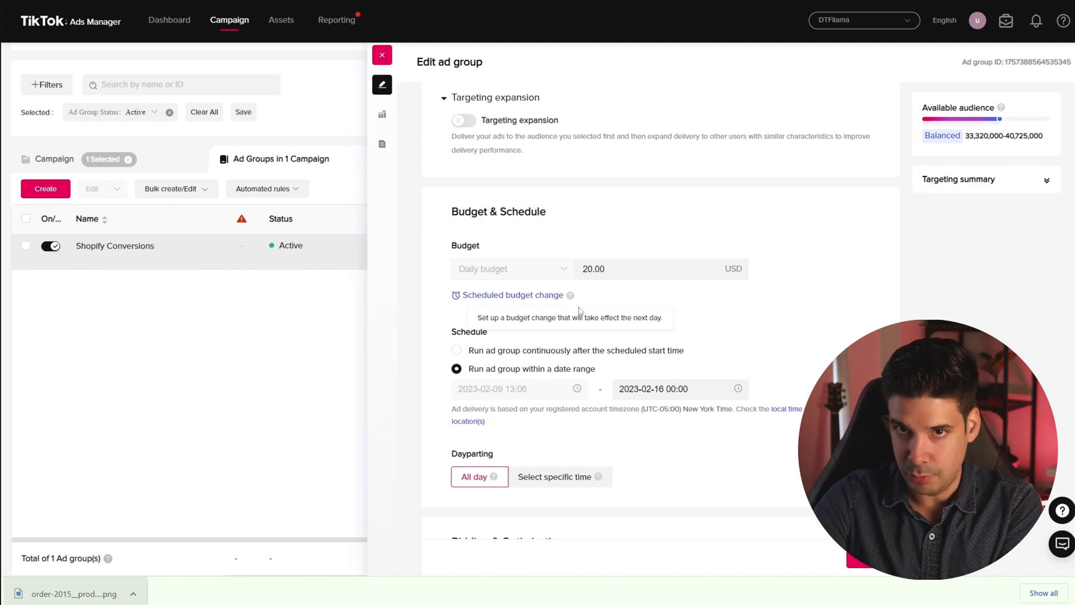
# Review the ad group's targeting mode, demographics and audience settings, and leave the editor without saving
pyautogui.scroll(10, 593, 336)
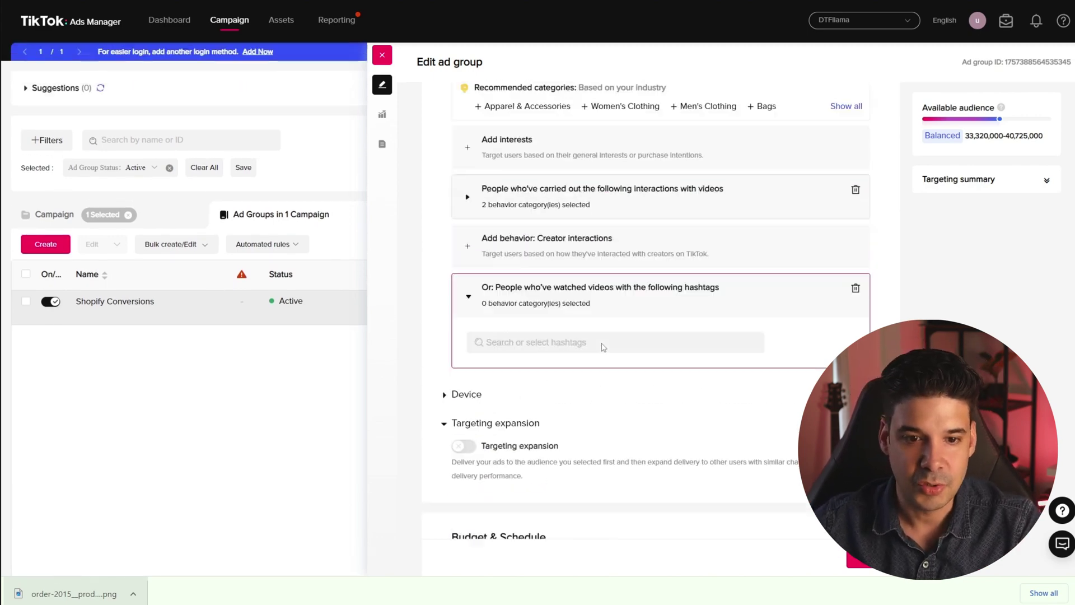
pyautogui.scroll(5, 706, 360)
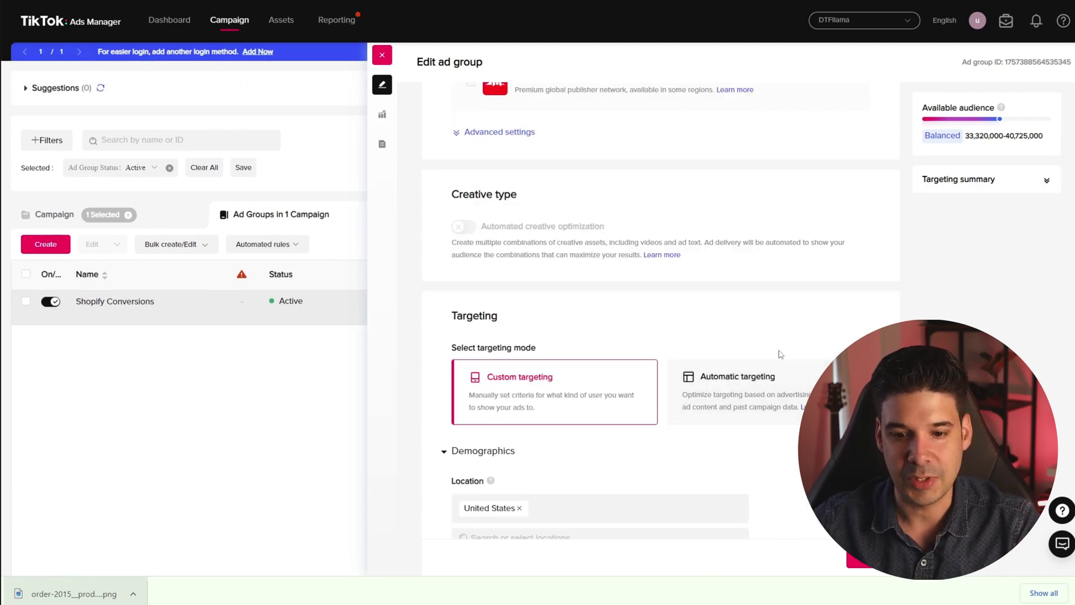
pyautogui.scroll(-5, 650, 341)
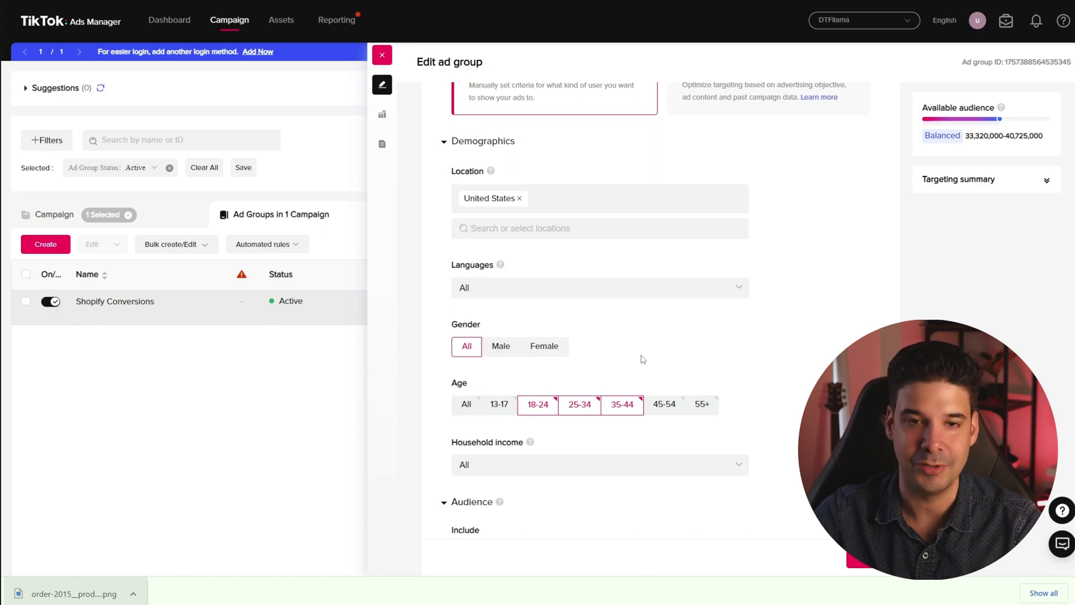
pyautogui.scroll(-1, 501, 358)
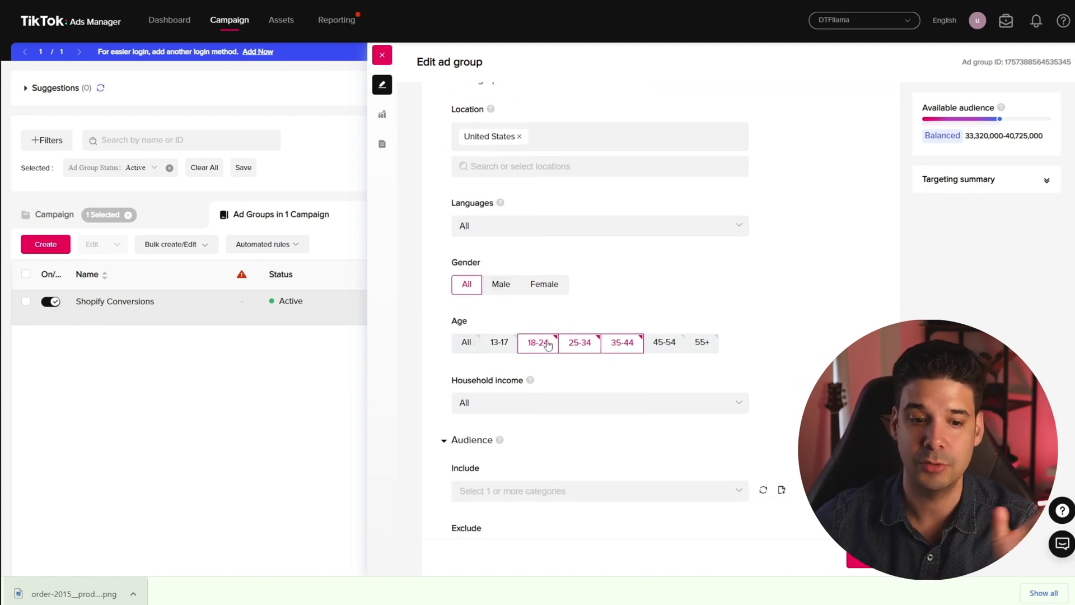
pyautogui.scroll(-2, 583, 338)
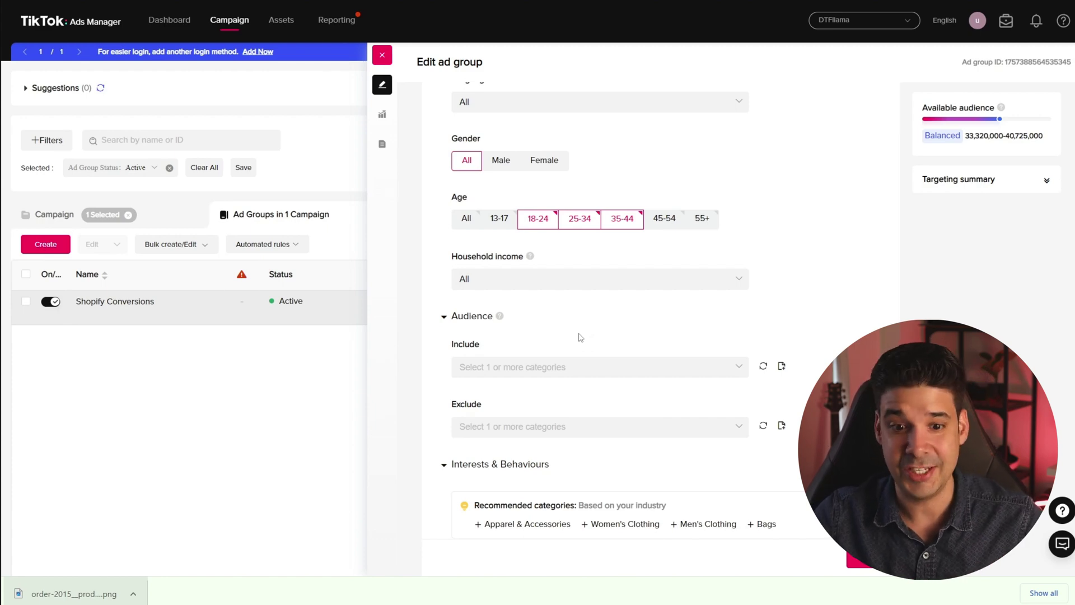
pyautogui.scroll(-3, 569, 240)
pyautogui.scroll(3, 598, 260)
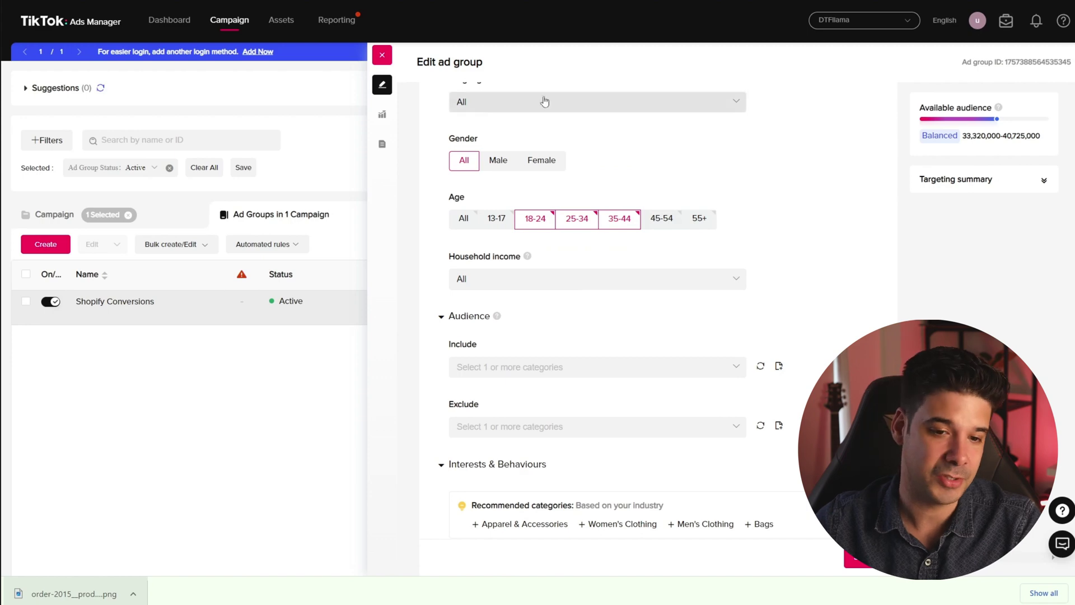
pyautogui.click(382, 55)
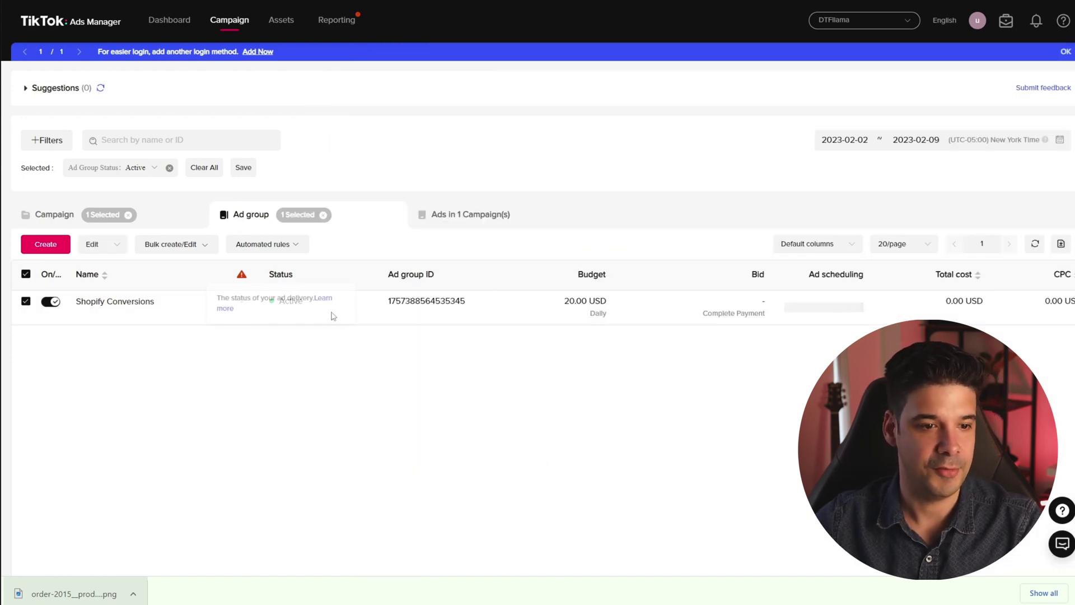
# View the individual ads of the Shopify Conversions ad group and return to the campaign list
pyautogui.click(112, 304)
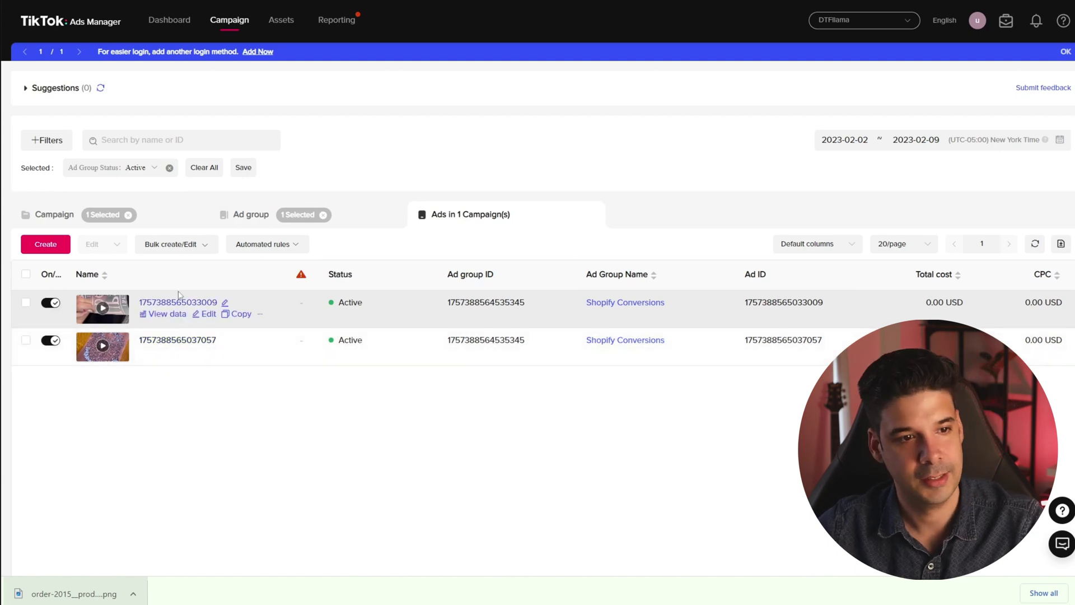
pyautogui.click(184, 26)
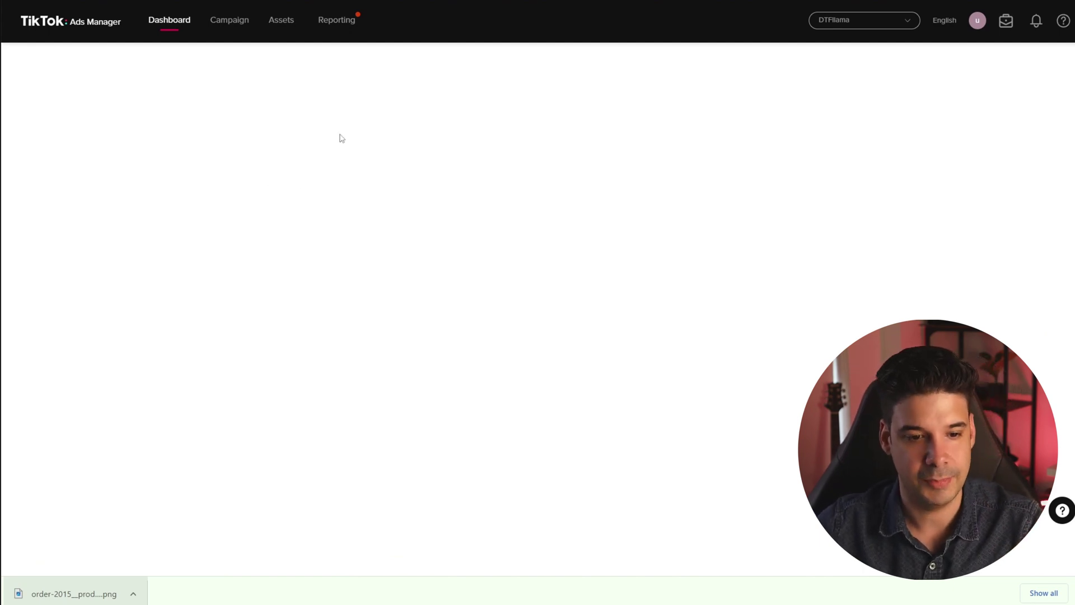
pyautogui.click(238, 25)
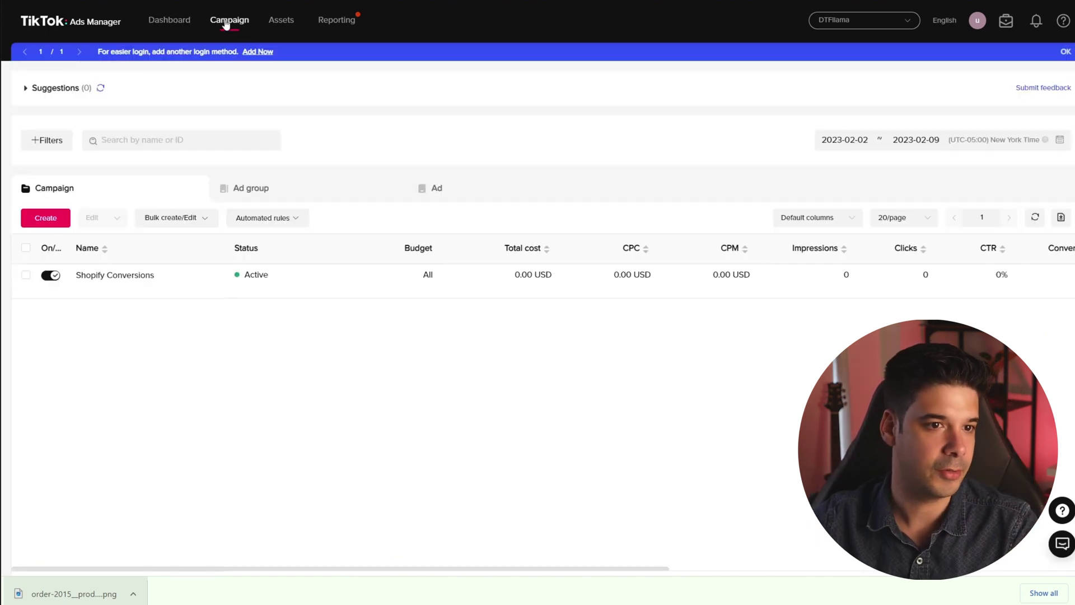
# Start a new campaign in Custom Mode with the Website conversions objective and turn on Smart performance campaign
pyautogui.click(49, 220)
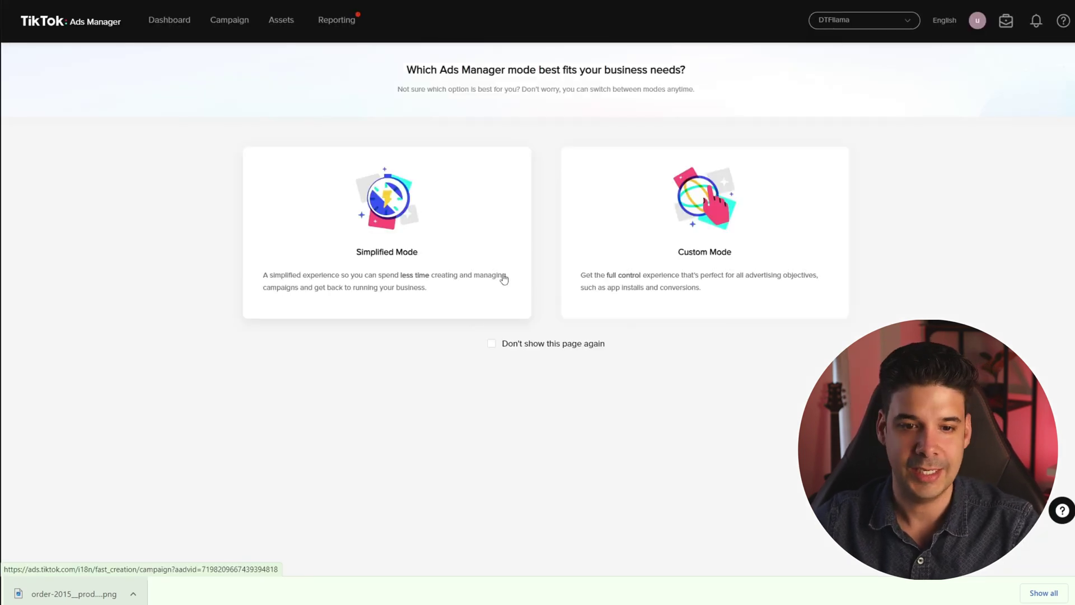
pyautogui.click(716, 235)
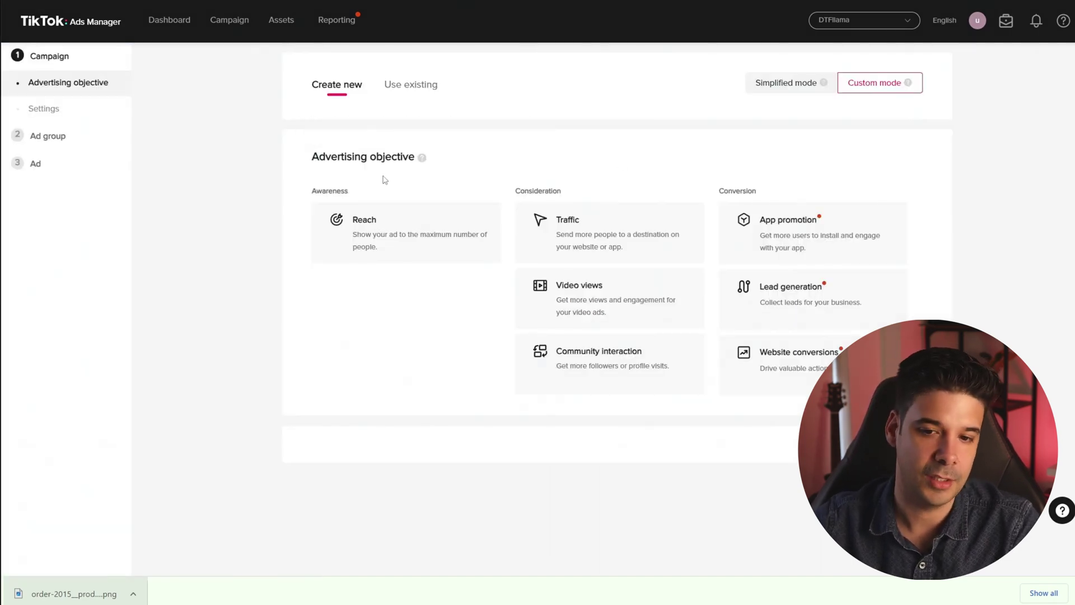
pyautogui.moveTo(777, 255)
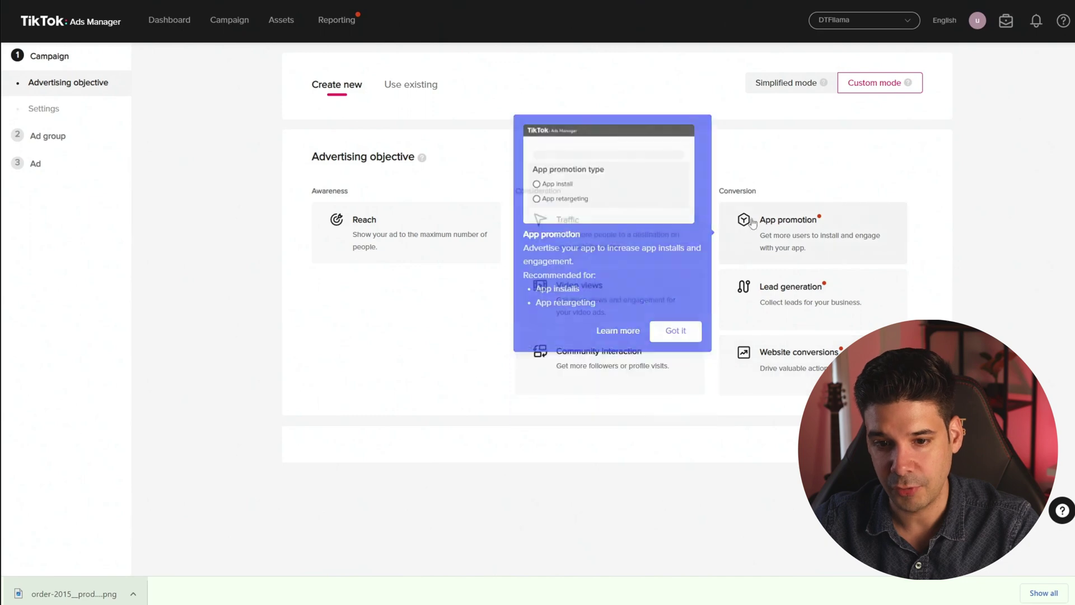
pyautogui.click(804, 361)
pyautogui.scroll(-2, 446, 190)
pyautogui.click(328, 166)
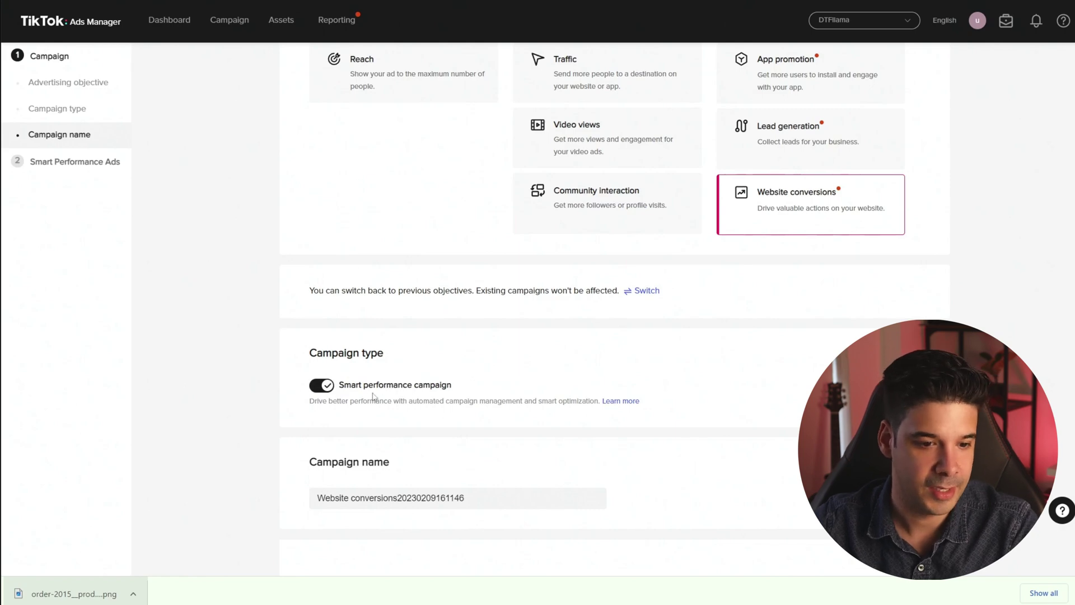
pyautogui.moveTo(314, 400); pyautogui.dragTo(593, 400)
pyautogui.click(582, 400)
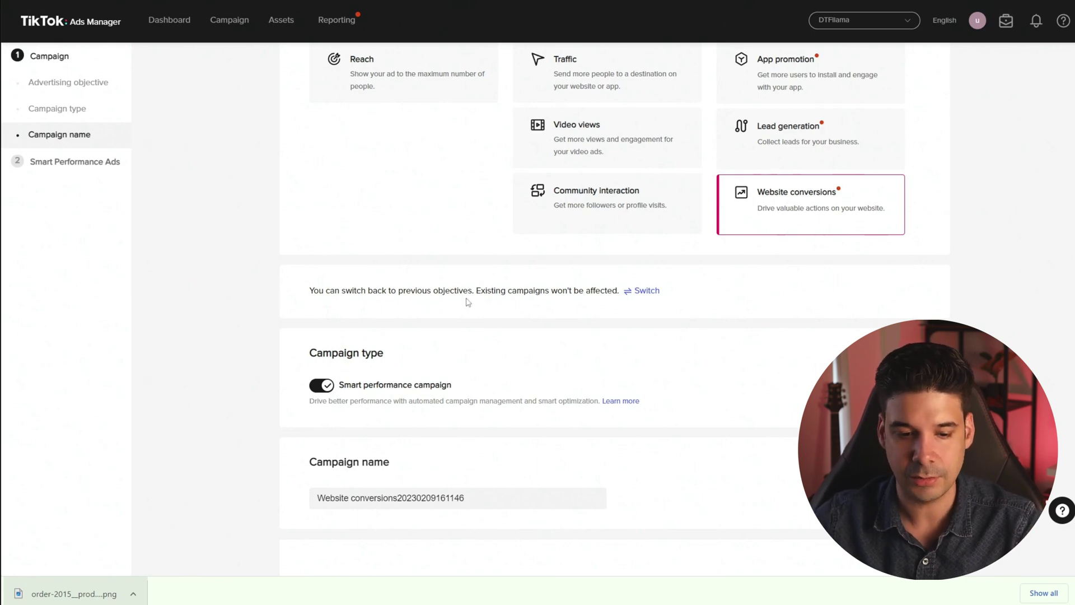
# Name the new campaign "Auto TikTok Conversions" and continue to the Smart Performance Ads settings
pyautogui.moveTo(480, 497); pyautogui.dragTo(223, 509)
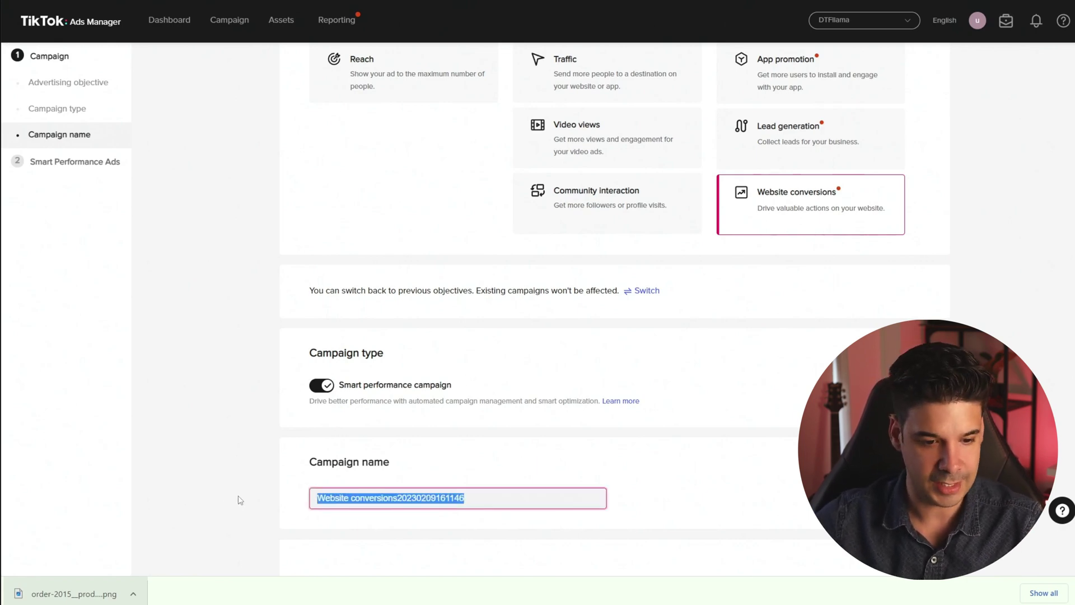
pyautogui.write('Auto TikTok Conversions')
pyautogui.press('Tab')
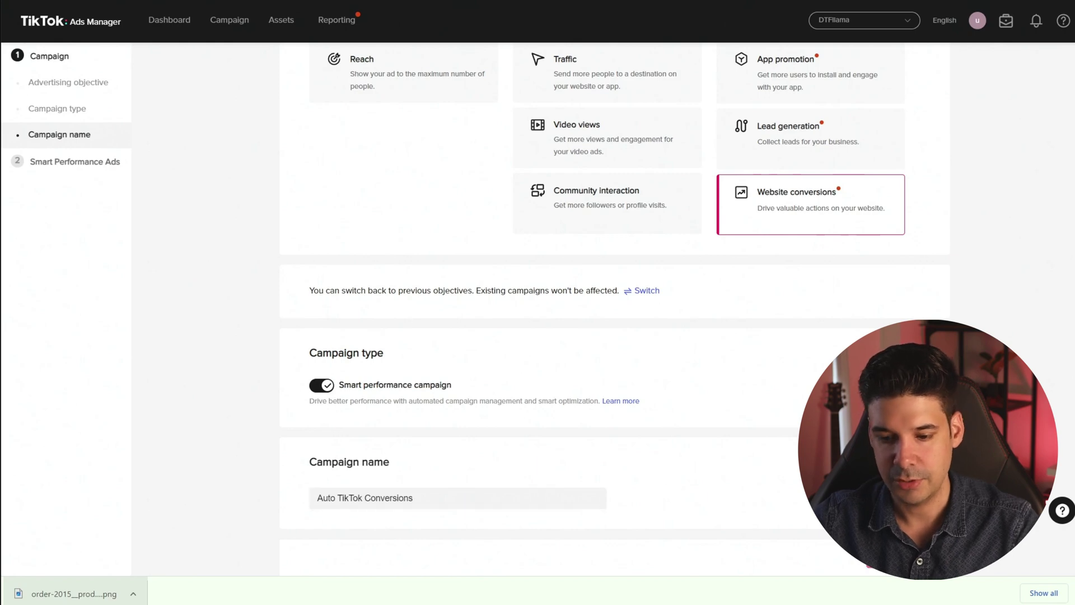
pyautogui.press('Return')
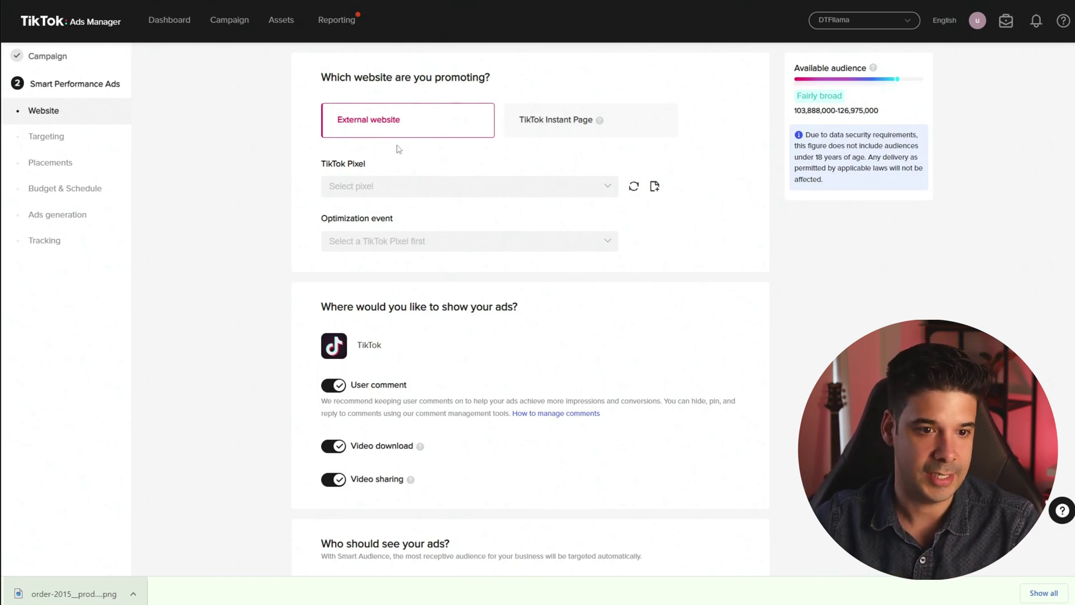
# Choose the TikTok Pixel for Shopify for the external website and set the optimization event to Complete Payment
pyautogui.click(433, 187)
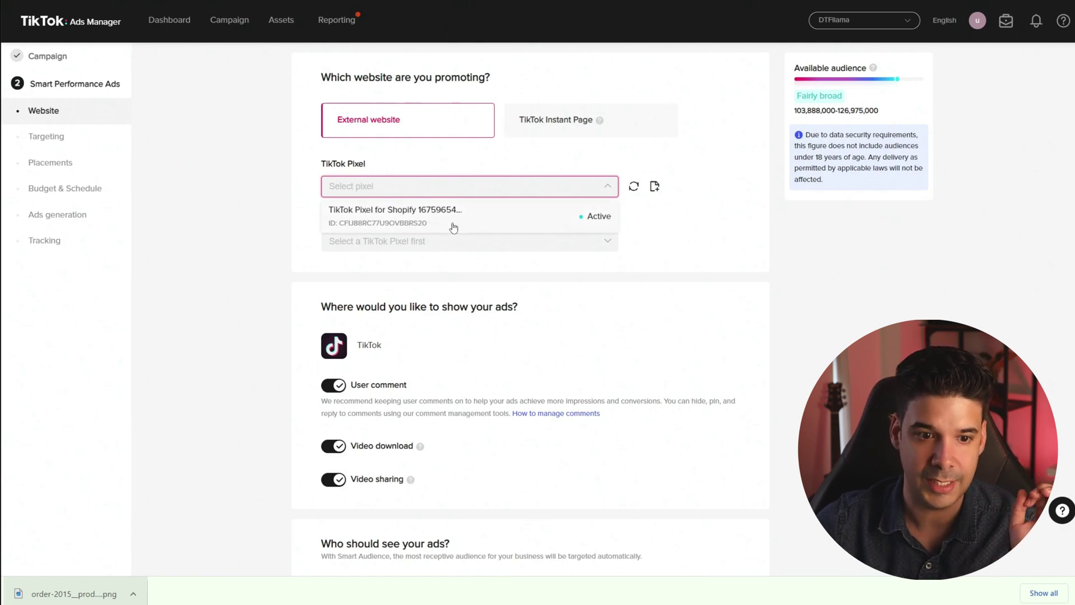
pyautogui.click(417, 216)
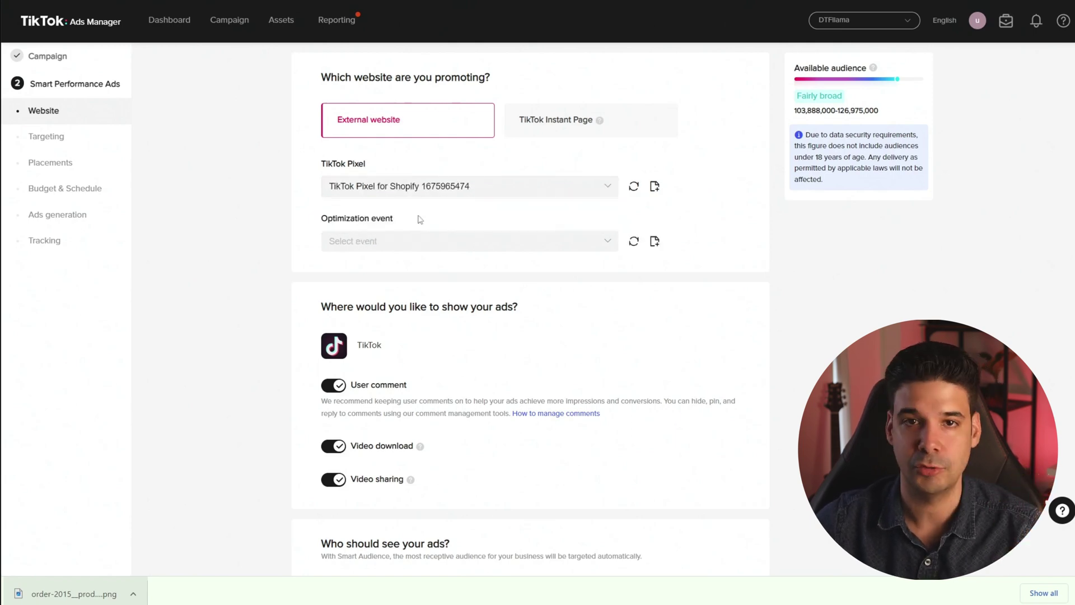
pyautogui.scroll(-1, 432, 191)
pyautogui.click(414, 179)
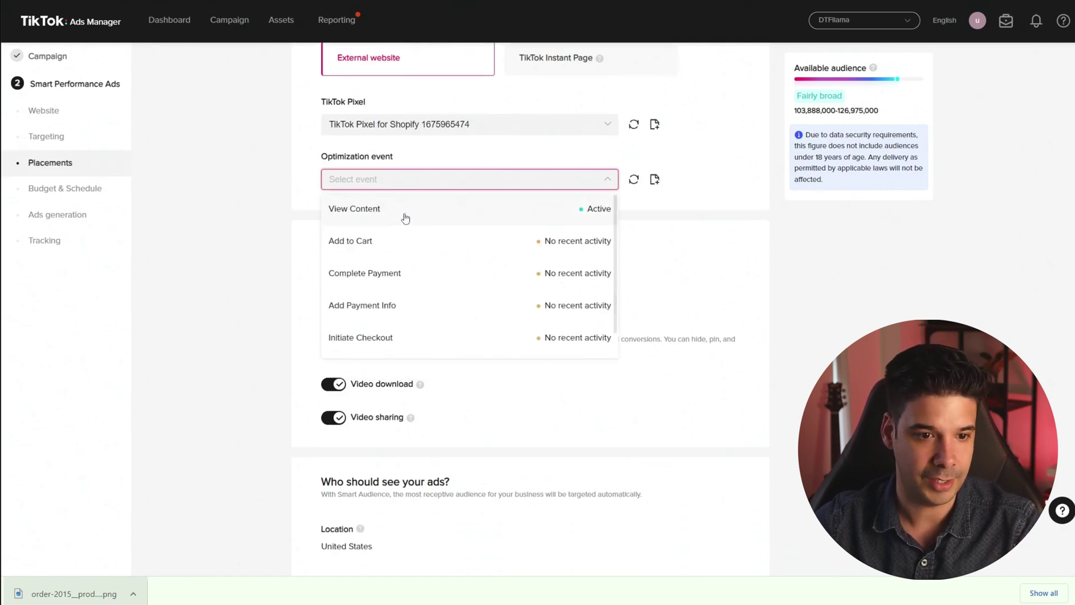
pyautogui.click(403, 274)
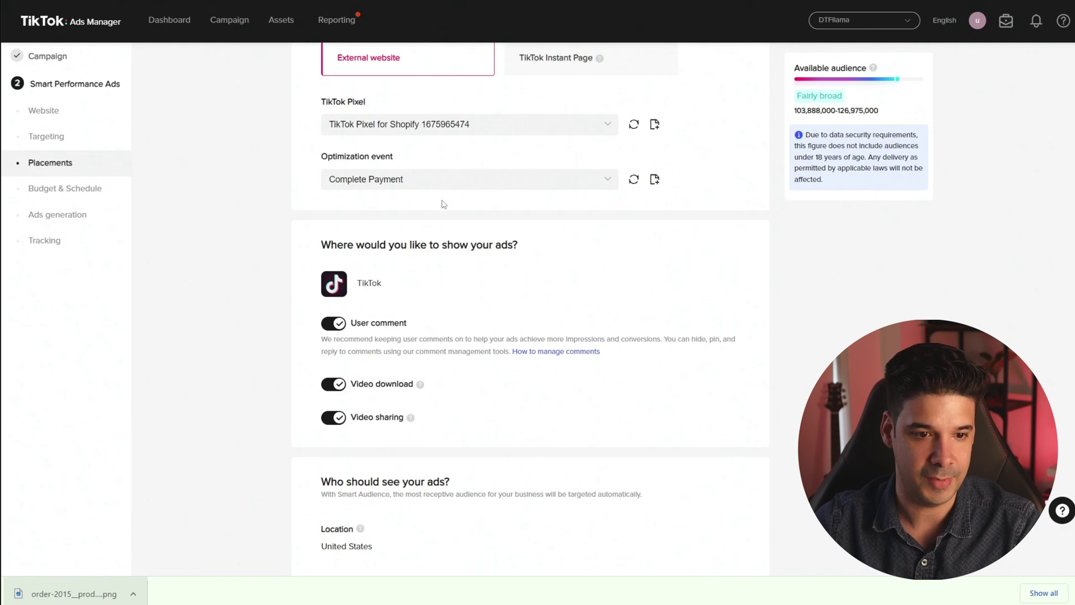
# Examine the placement, comment, download, sharing and audience settings of the smart performance ads
pyautogui.scroll(-1, 442, 203)
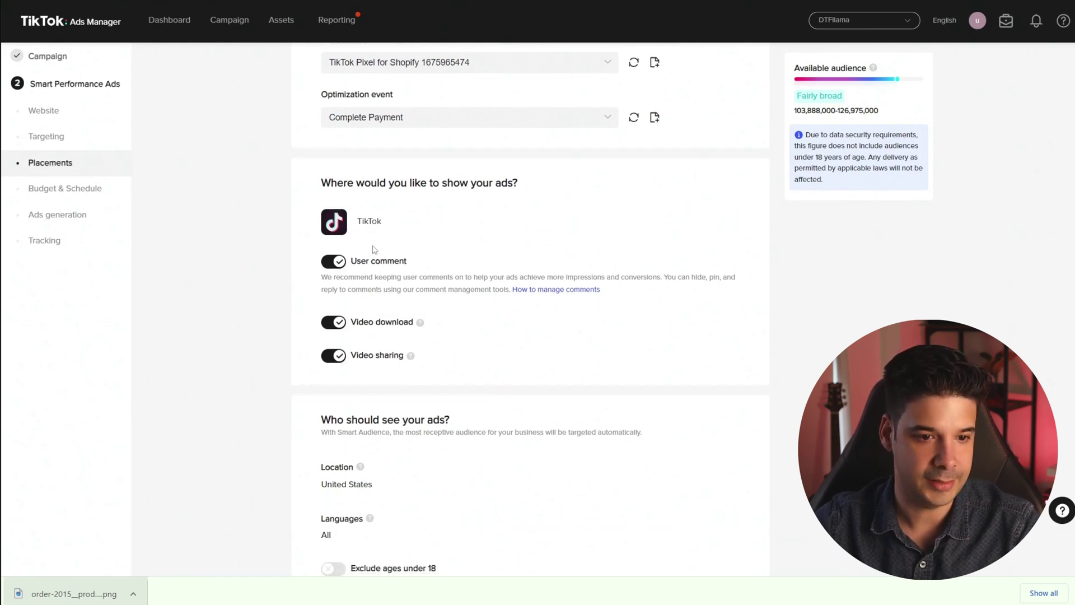
pyautogui.scroll(-1, 363, 256)
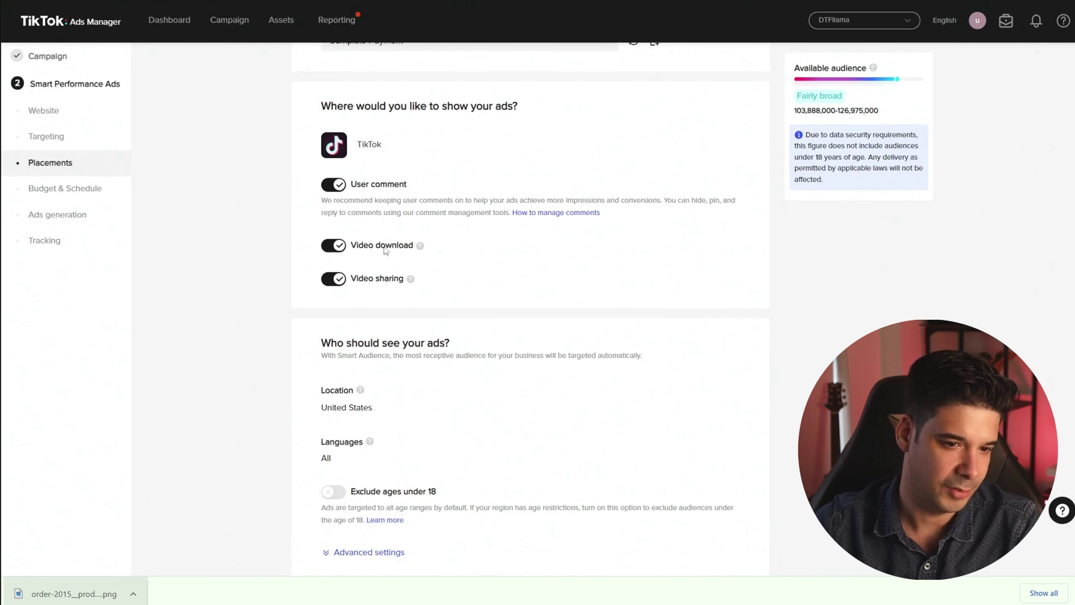
pyautogui.scroll(-1, 386, 253)
pyautogui.scroll(-1, 392, 247)
pyautogui.moveTo(322, 298); pyautogui.dragTo(363, 300)
pyautogui.click(282, 345)
pyautogui.scroll(-4, 391, 312)
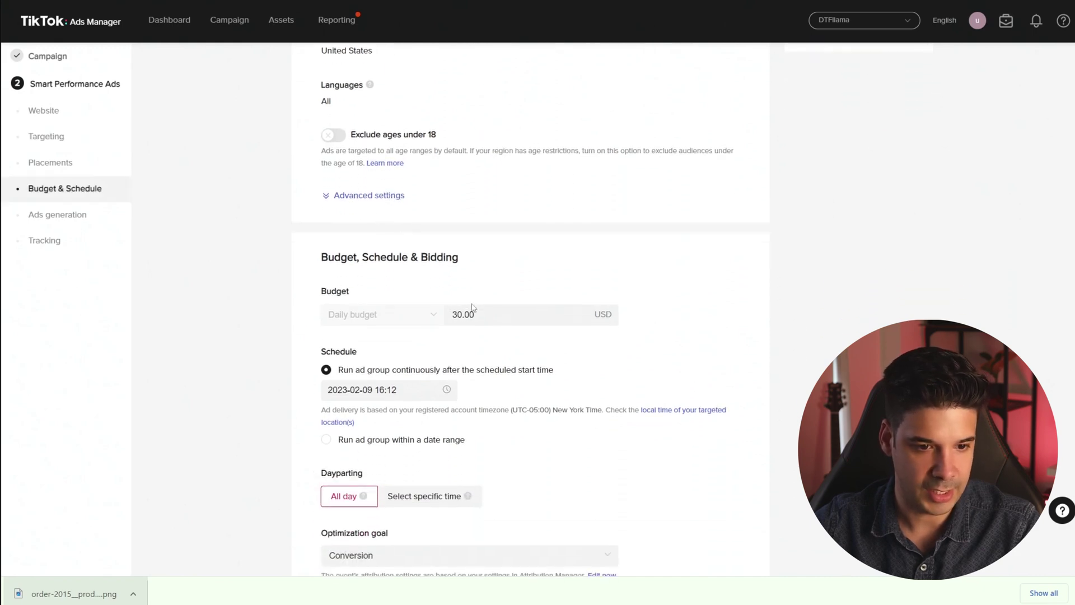
pyautogui.doubleClick(463, 314)
pyautogui.write('20')
pyautogui.click(710, 316)
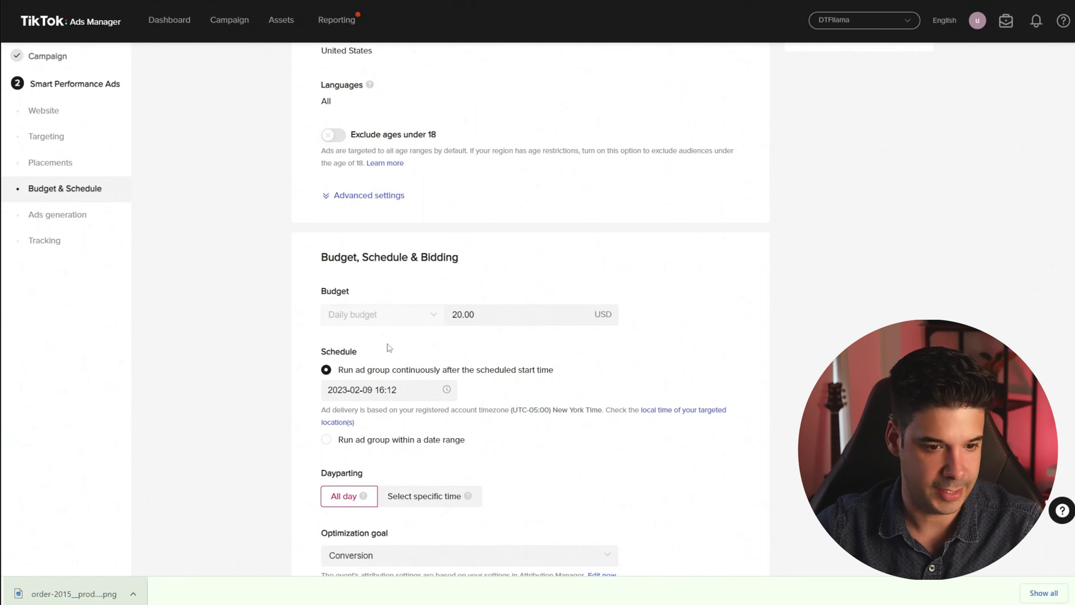
pyautogui.scroll(-1, 336, 386)
pyautogui.click(326, 377)
pyautogui.click(538, 347)
pyautogui.click(594, 231)
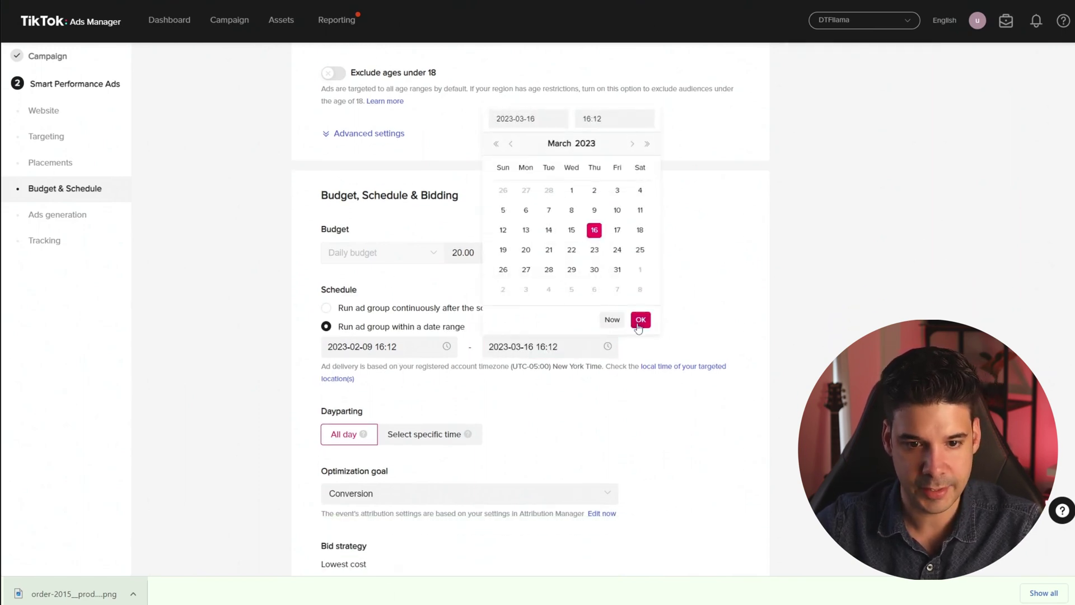
pyautogui.click(641, 319)
# Choose Conversion as the optimization goal of the smart performance ads
pyautogui.scroll(-3, 560, 316)
pyautogui.click(520, 313)
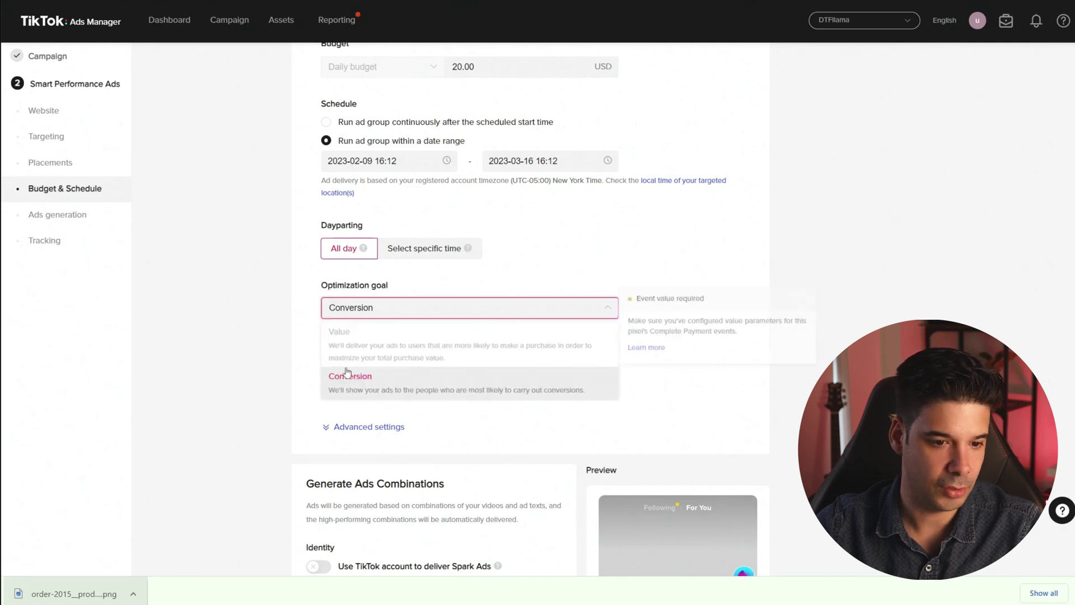
pyautogui.click(361, 386)
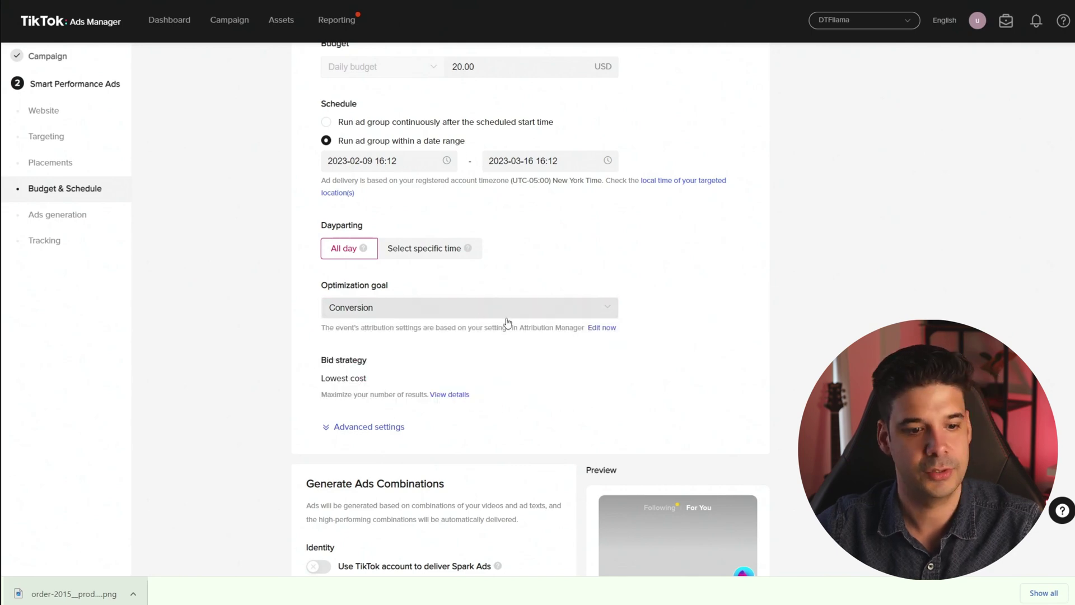
# Set the custom identity of the generated ads to DTFLLAMA
pyautogui.scroll(-5, 512, 312)
pyautogui.click(382, 305)
pyautogui.write('DTF')
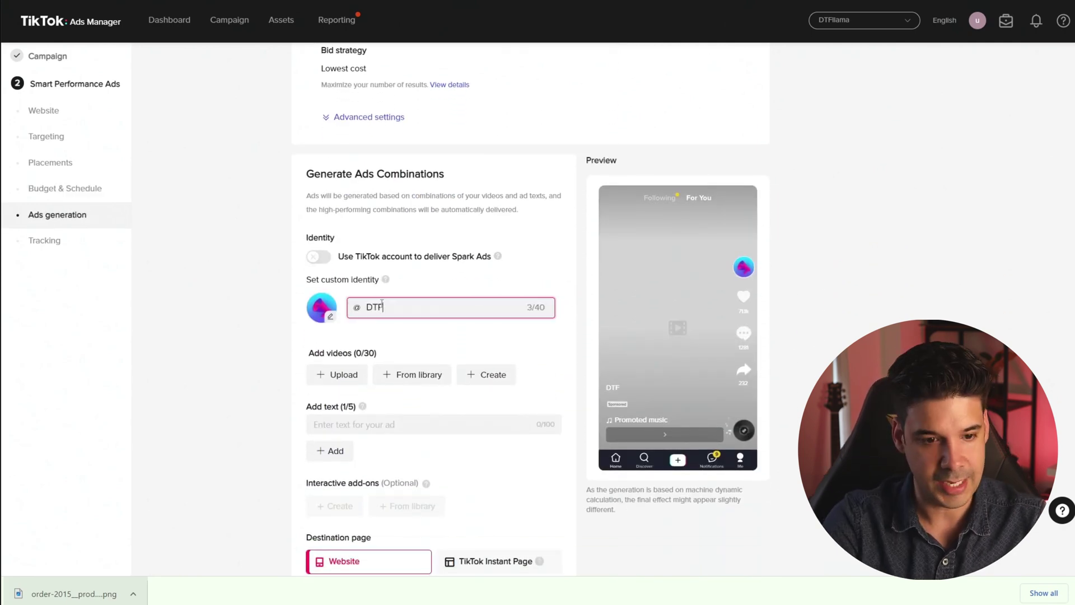
pyautogui.write('LLAMA')
# Upload three ad videos and set the ad text to "Start your Clothing Brand with Custom Direct To Film transfers! For Shirts, Hats, Totes..."
pyautogui.scroll(-2, 381, 305)
pyautogui.click(335, 250)
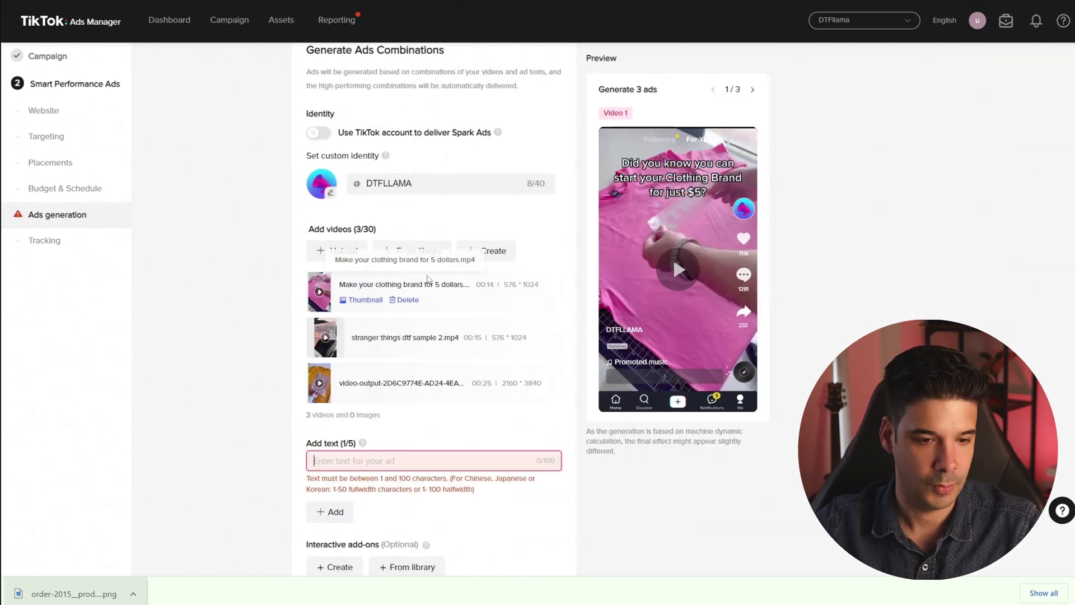
pyautogui.write('Start your Clothing Brand with Custom Direct To Film transfers! For Shirts, Hats, Totes...')
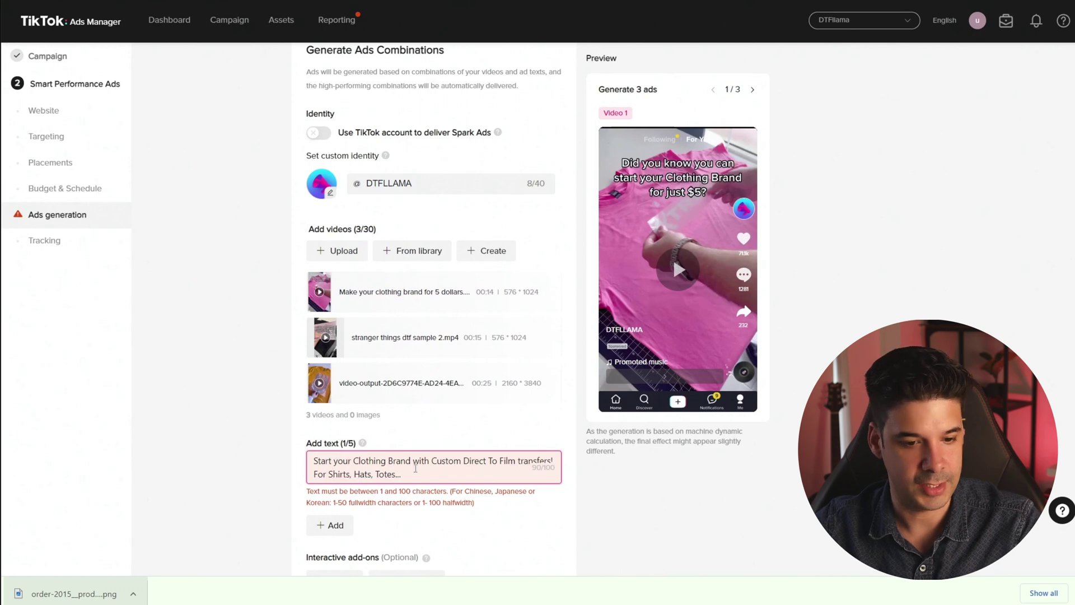
# Set the destination website to the store's DTF Gang Sheet product page URL and preview the link
pyautogui.scroll(-2, 344, 348)
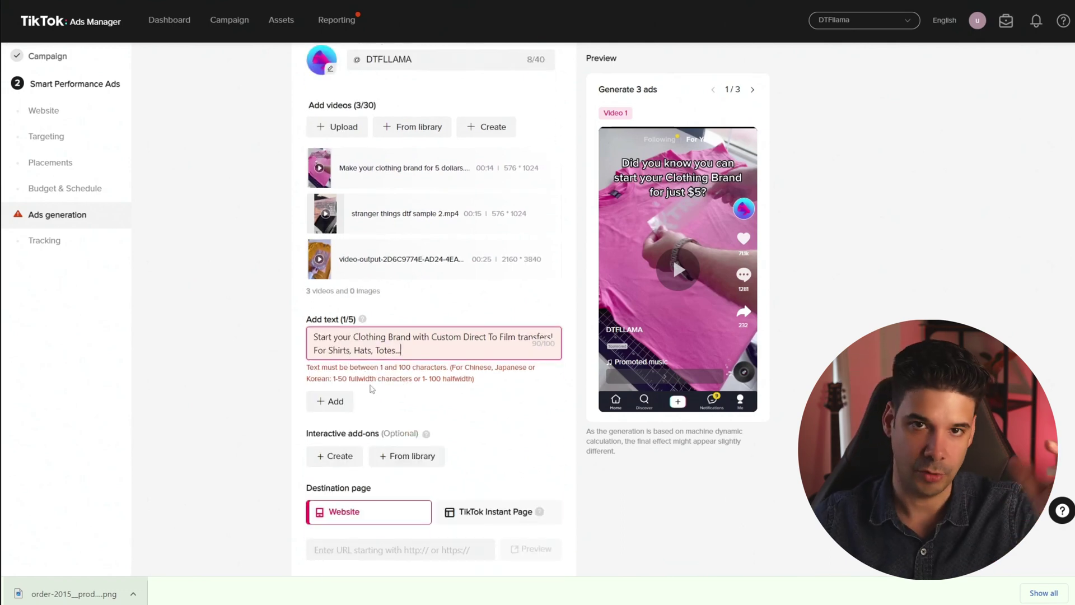
pyautogui.scroll(-3, 381, 367)
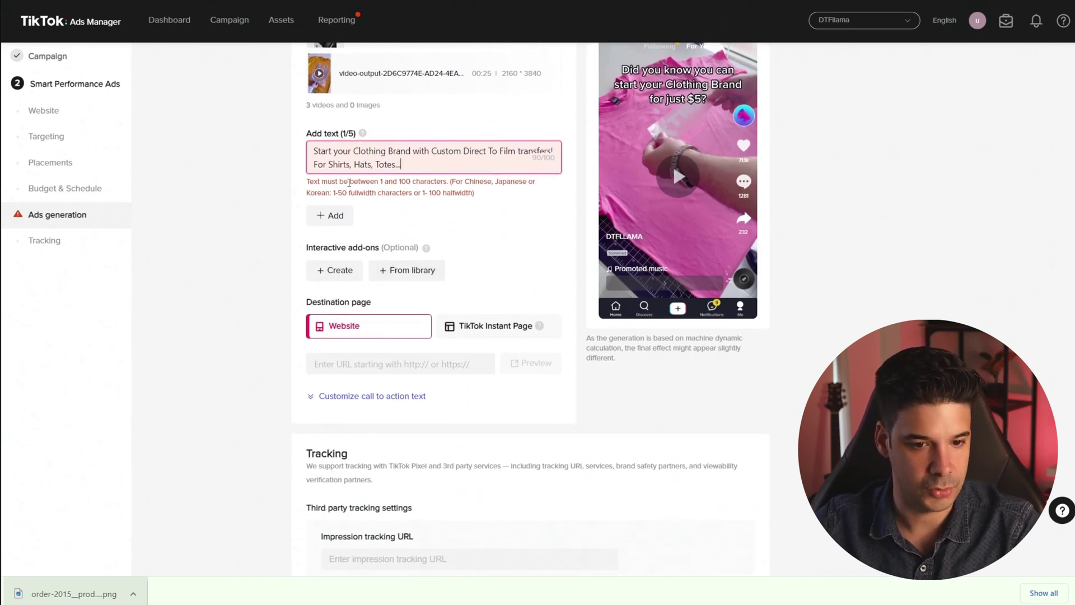
pyautogui.click(377, 364)
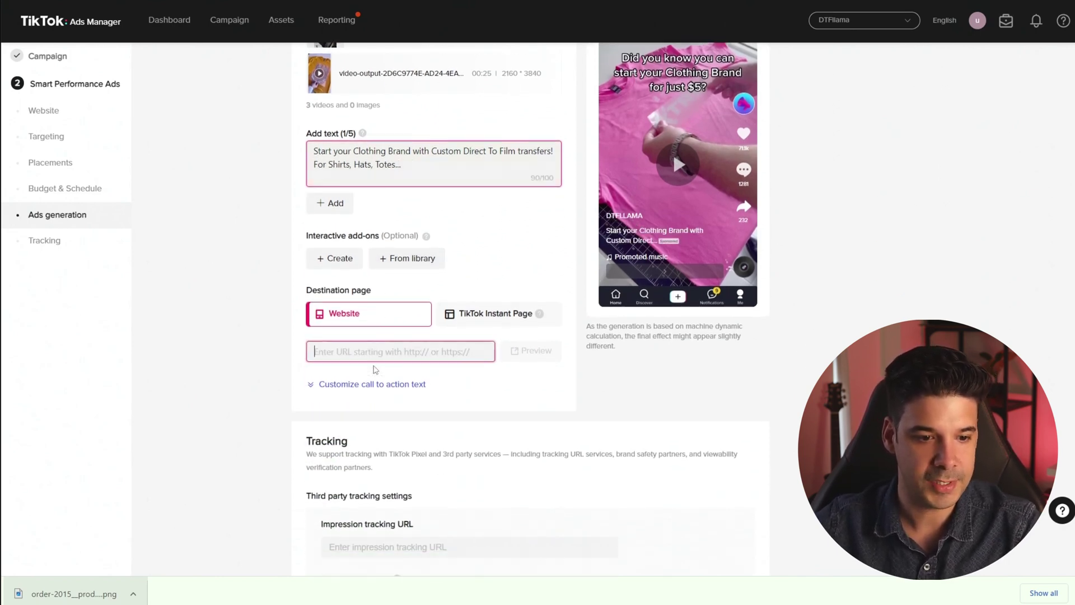
pyautogui.hotkey('ctrl', 'Tab')
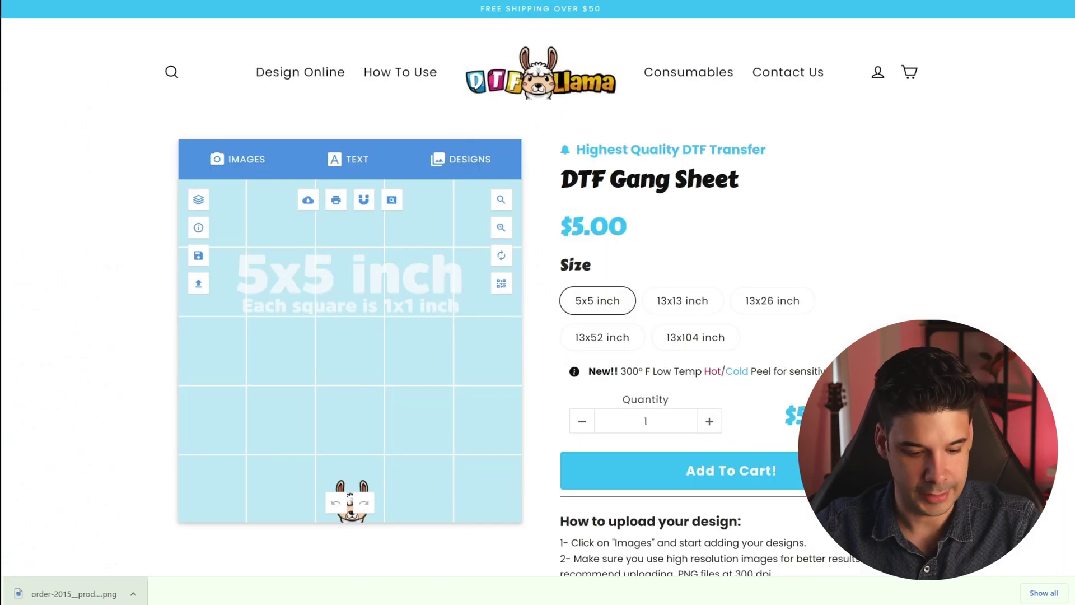
pyautogui.hotkey('ctrl', 'shift', 'Tab')
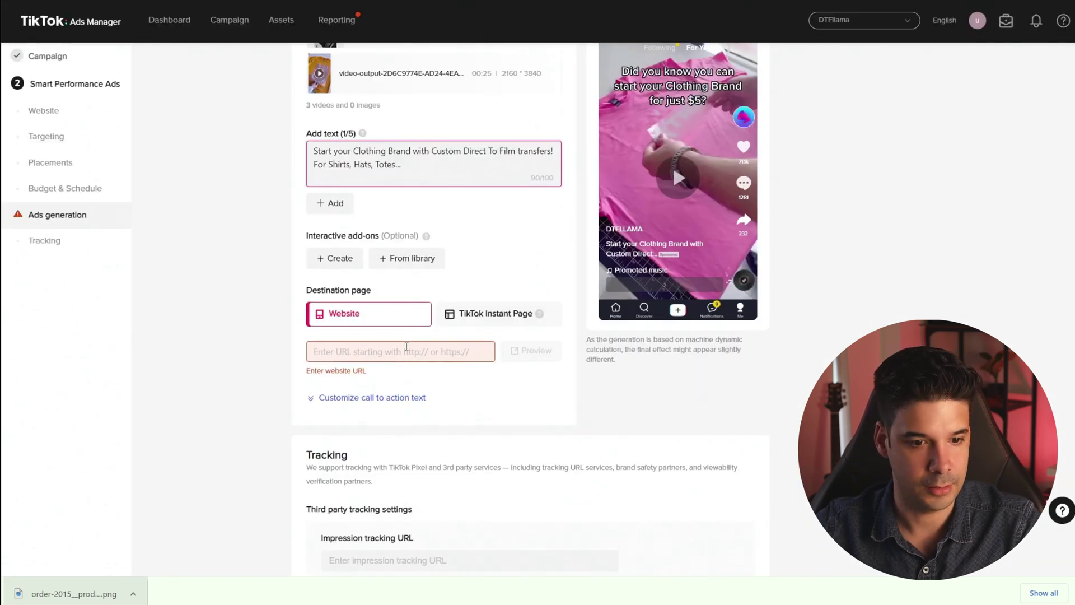
pyautogui.hotkey('ctrl', 'v')
pyautogui.click(529, 382)
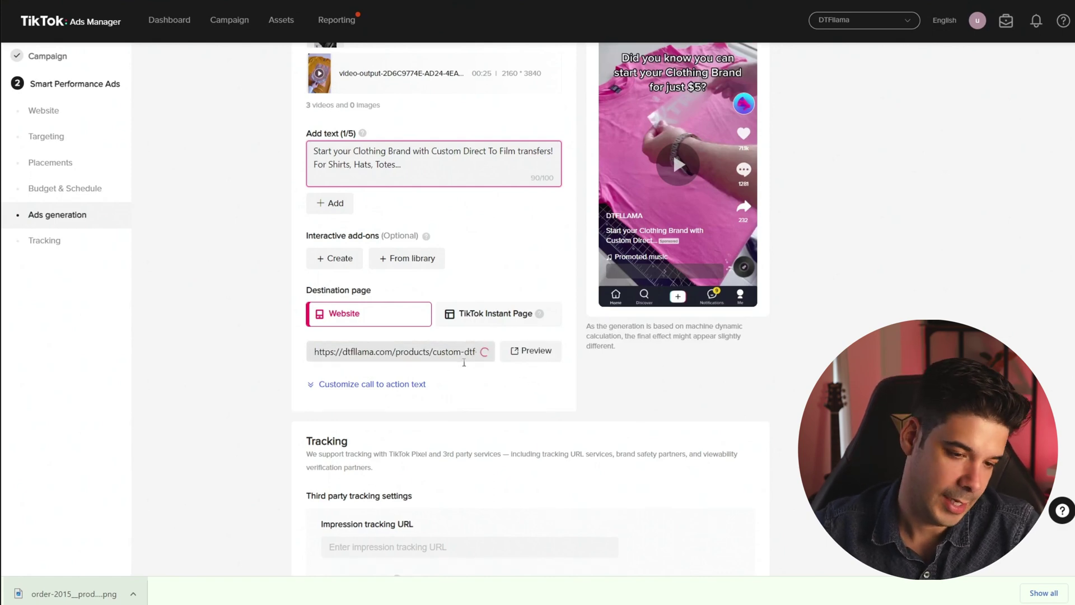
pyautogui.click(532, 357)
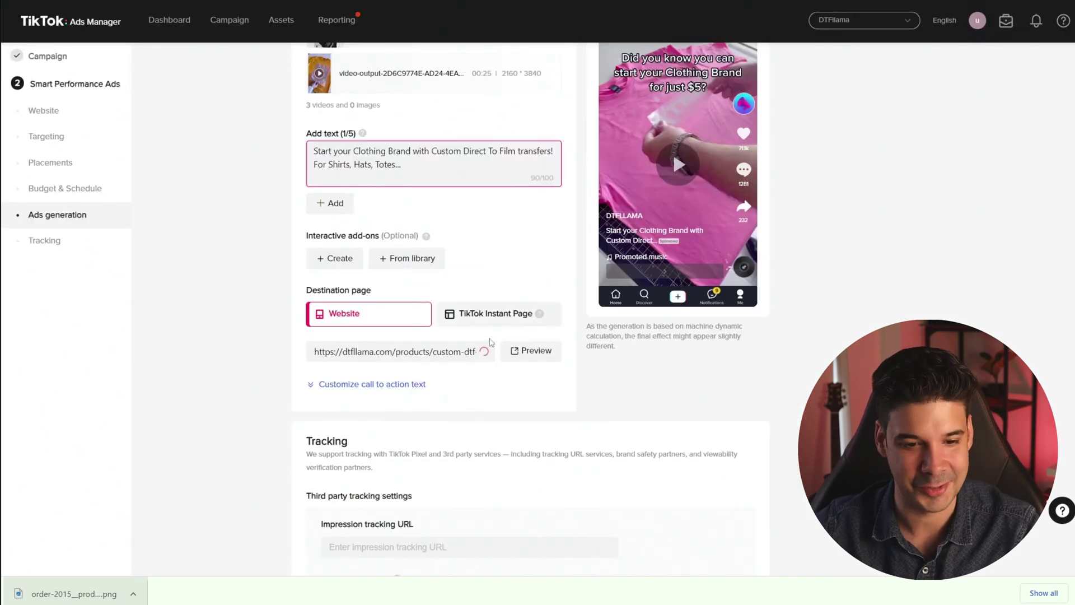
# Try the Standard call to action, view its text choices, and return the call to action to Dynamic
pyautogui.scroll(-2, 337, 329)
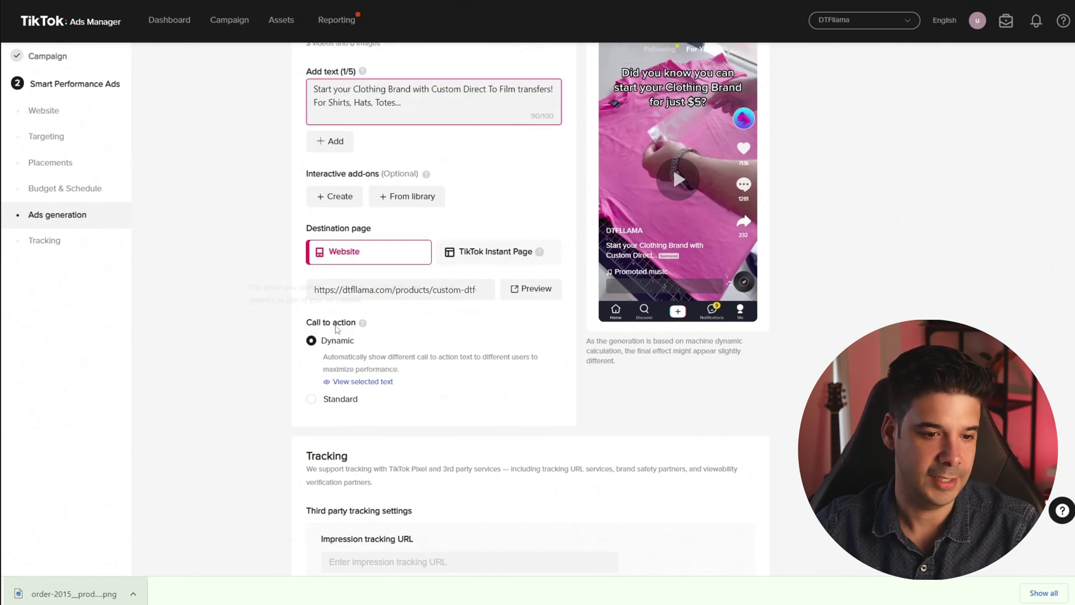
pyautogui.click(316, 401)
pyautogui.click(398, 388)
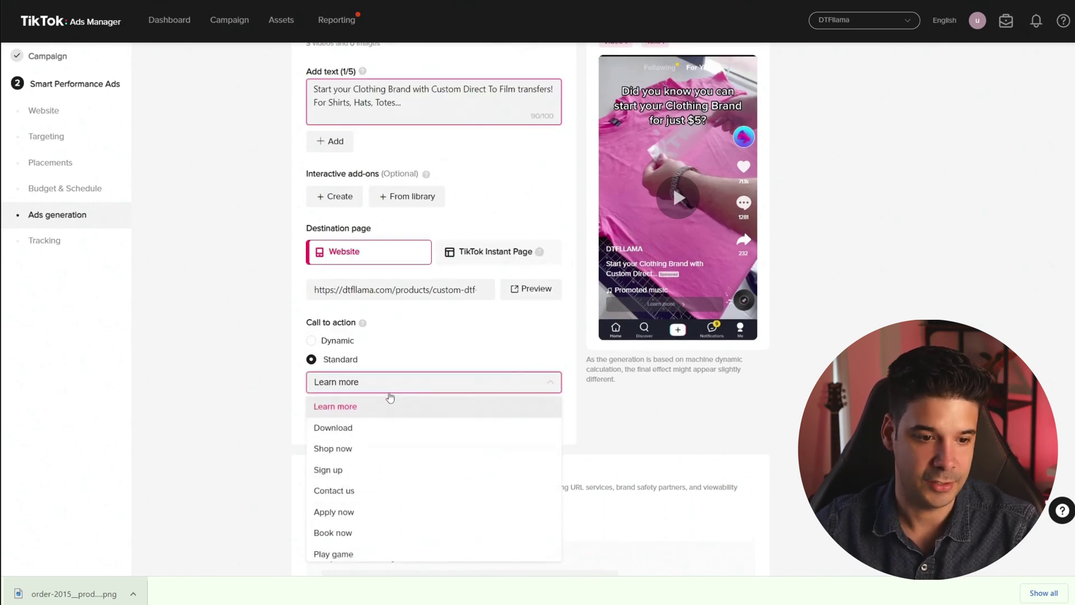
pyautogui.click(603, 413)
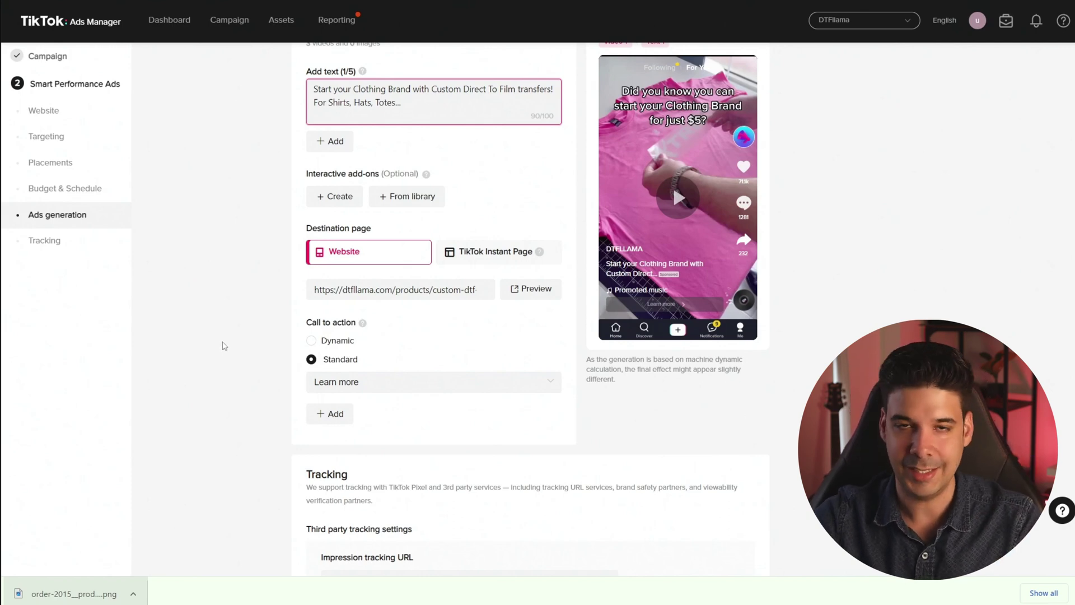
pyautogui.click(311, 341)
# Leave the third-party impression and click tracking URLs empty and submit the automated campaign
pyautogui.scroll(-3, 414, 353)
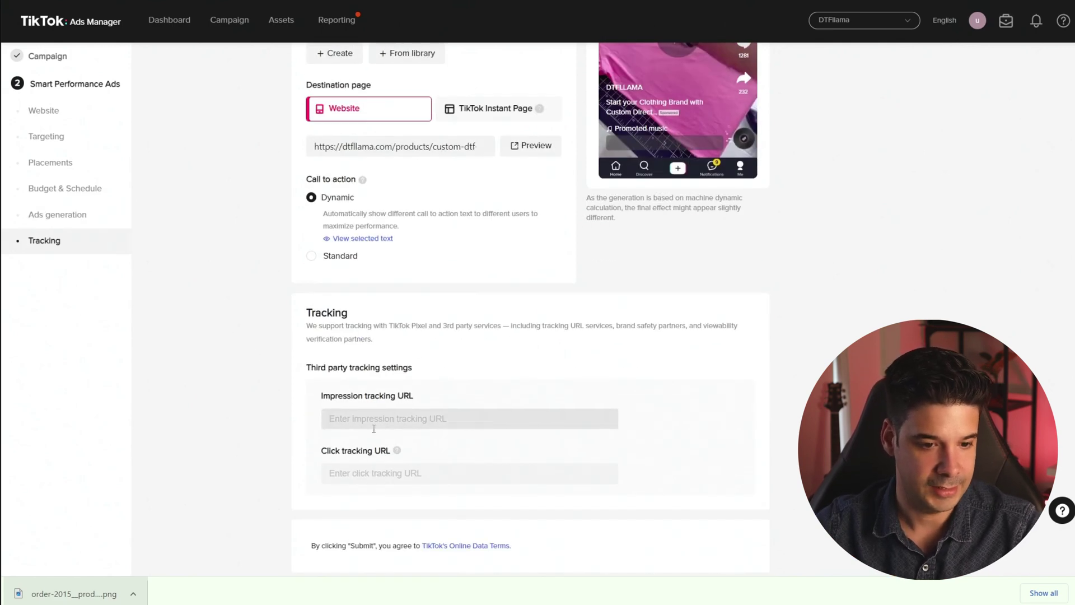
pyautogui.click(367, 420)
pyautogui.click(467, 400)
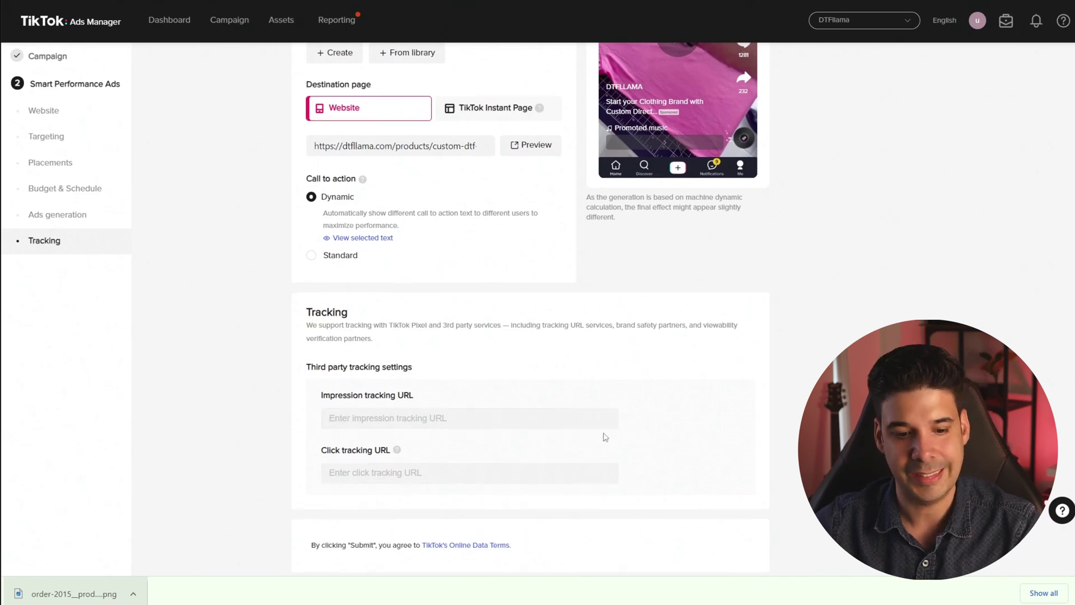
pyautogui.scroll(-1, 560, 442)
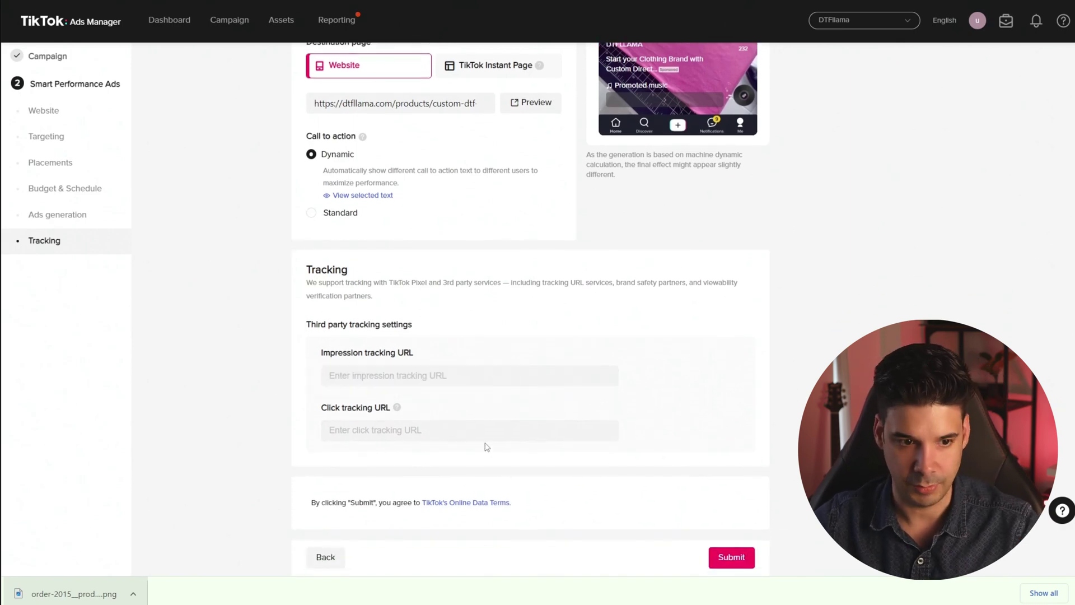
pyautogui.click(732, 559)
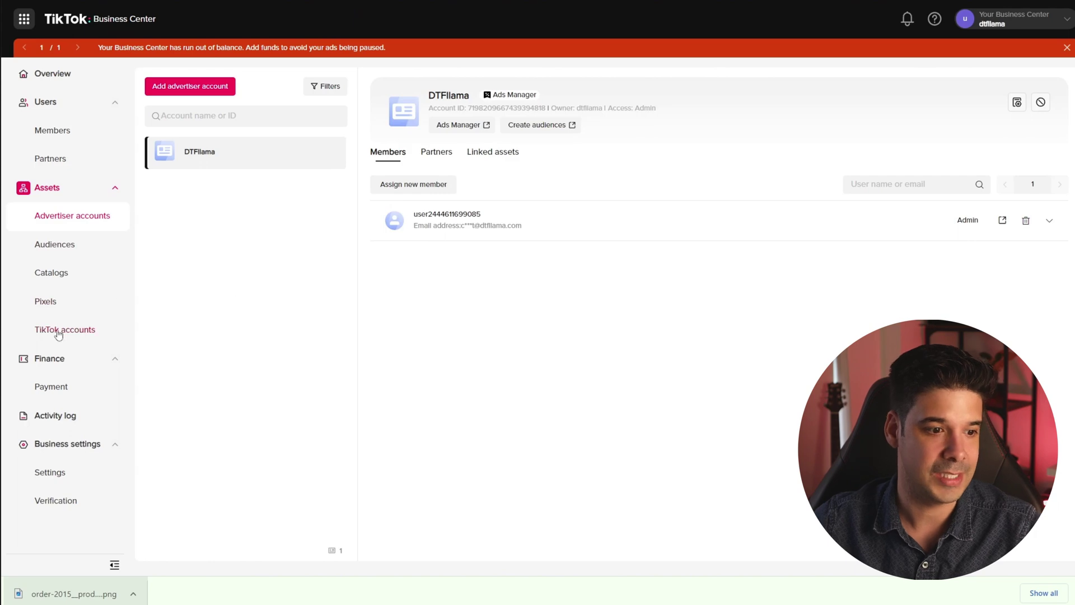
# In TikTok Business Center, request TikTok account access for ad delivery with existing posts and LIVE videos, and generate the QR code
pyautogui.click(54, 335)
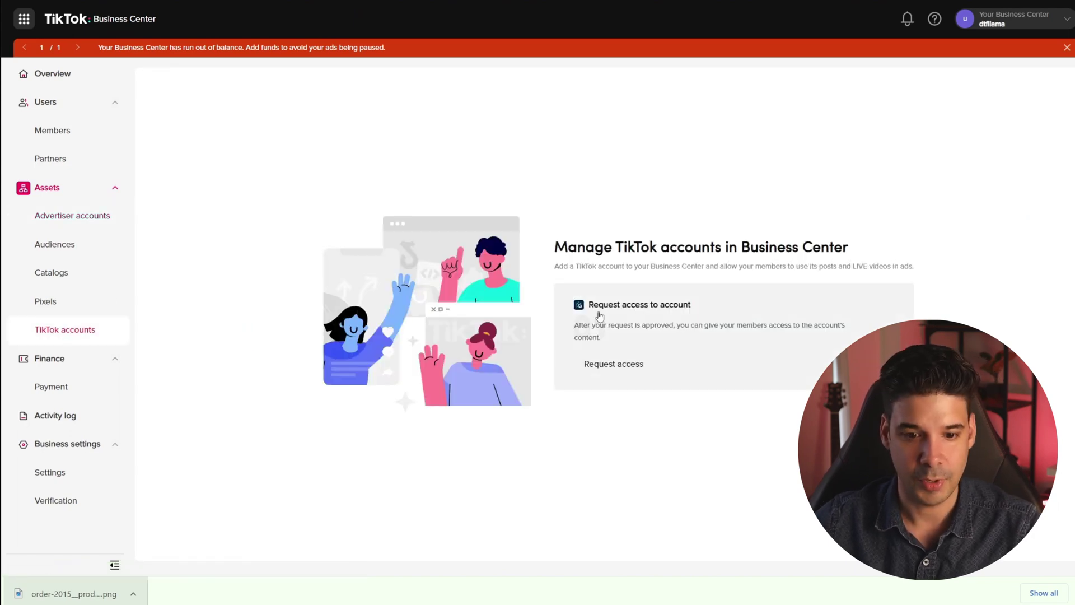
pyautogui.click(592, 367)
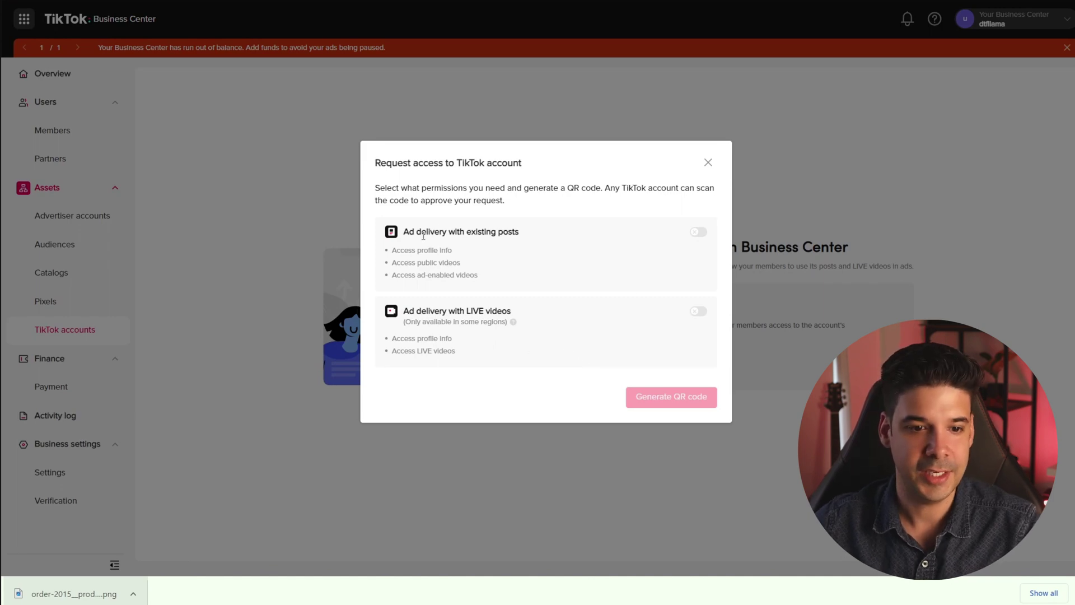
pyautogui.moveTo(415, 232); pyautogui.dragTo(499, 232)
pyautogui.click(505, 232)
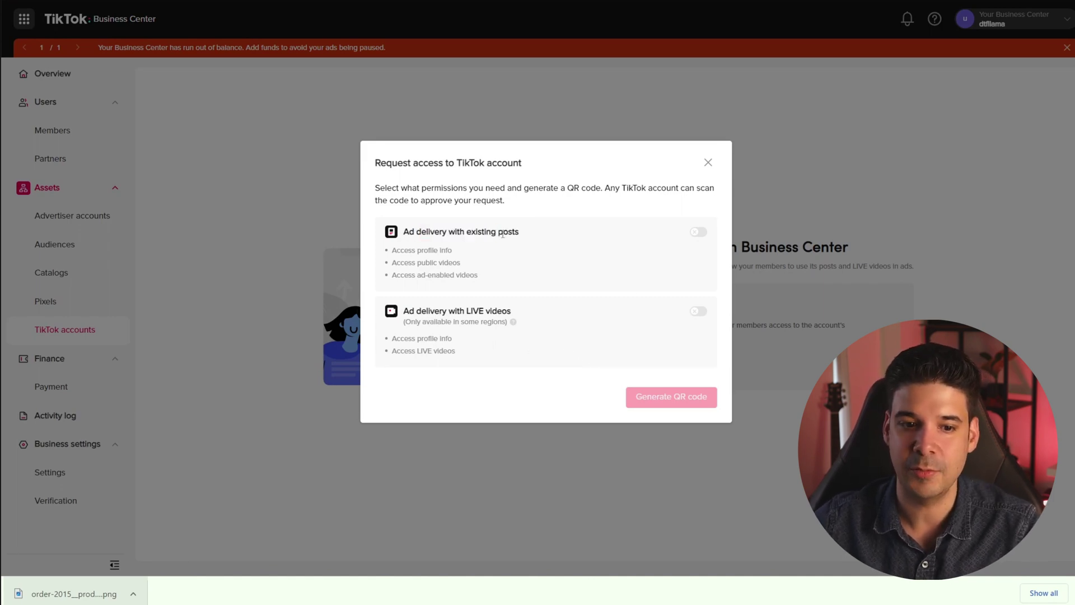
pyautogui.click(698, 232)
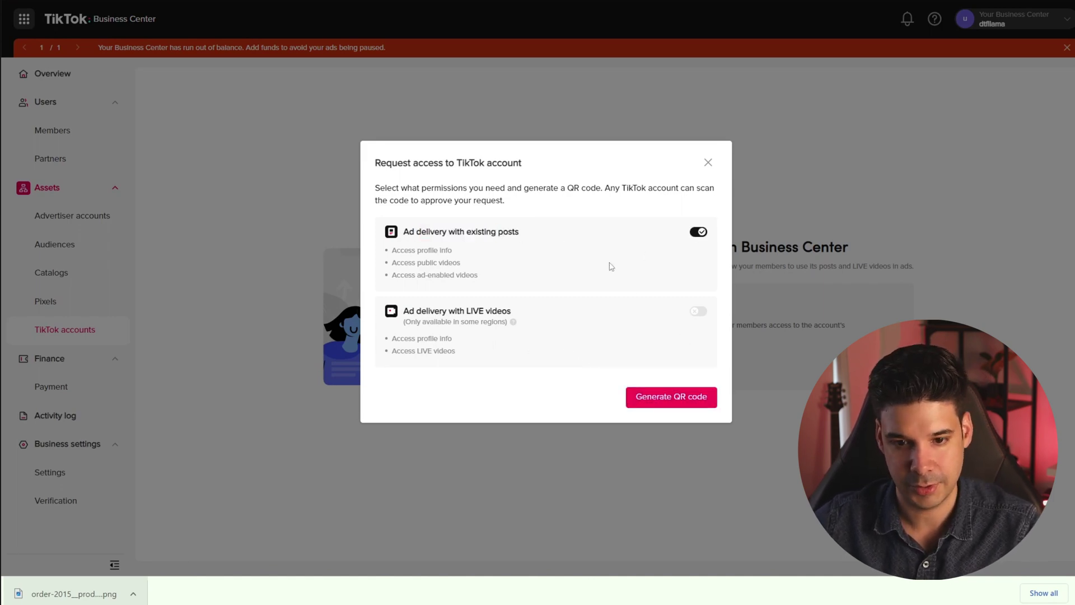
pyautogui.click(697, 311)
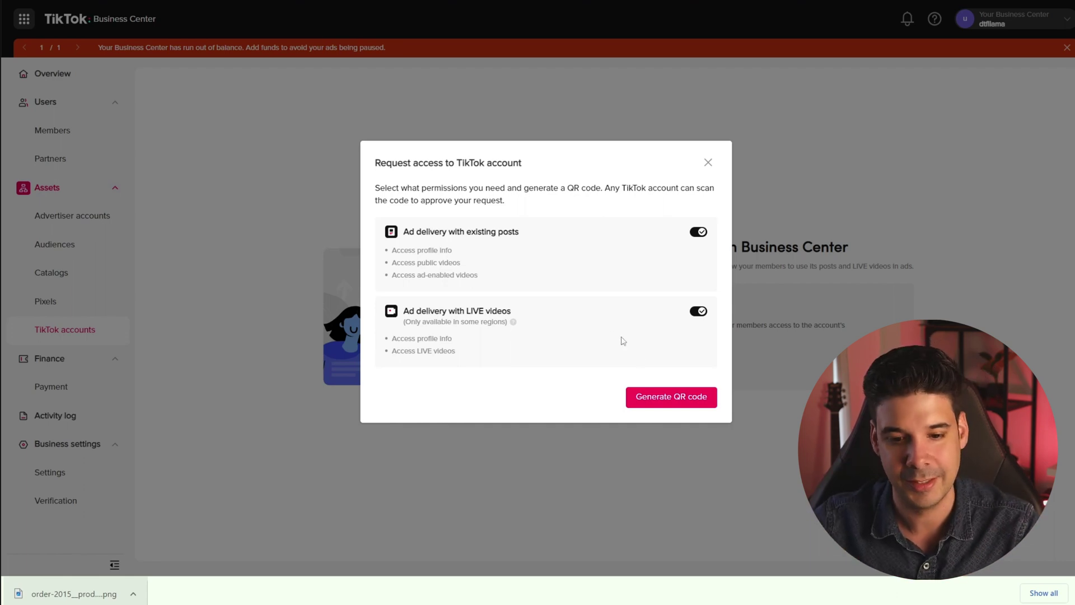
pyautogui.click(666, 395)
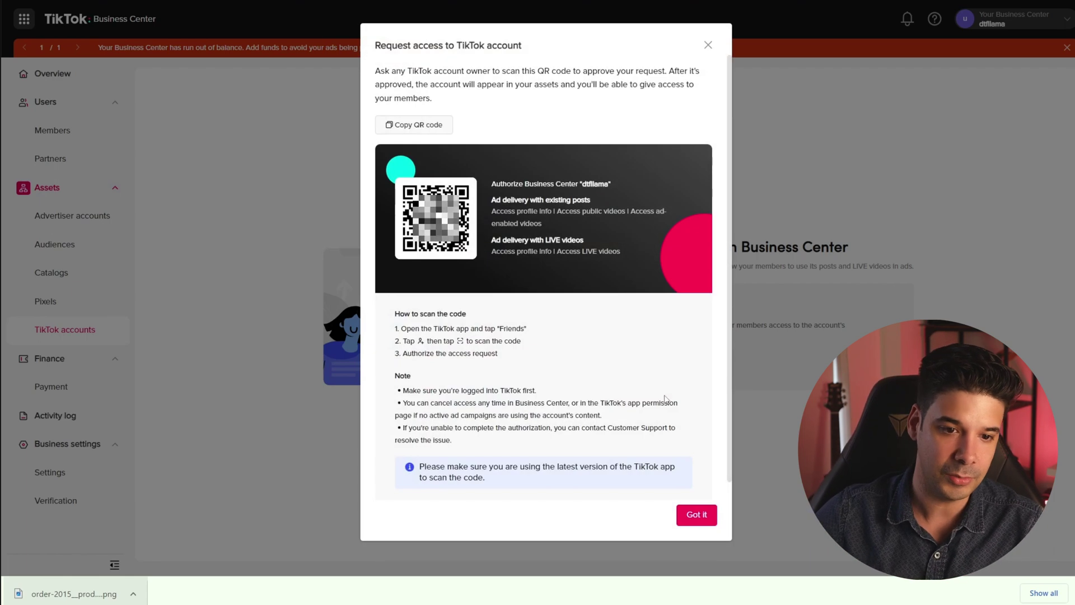